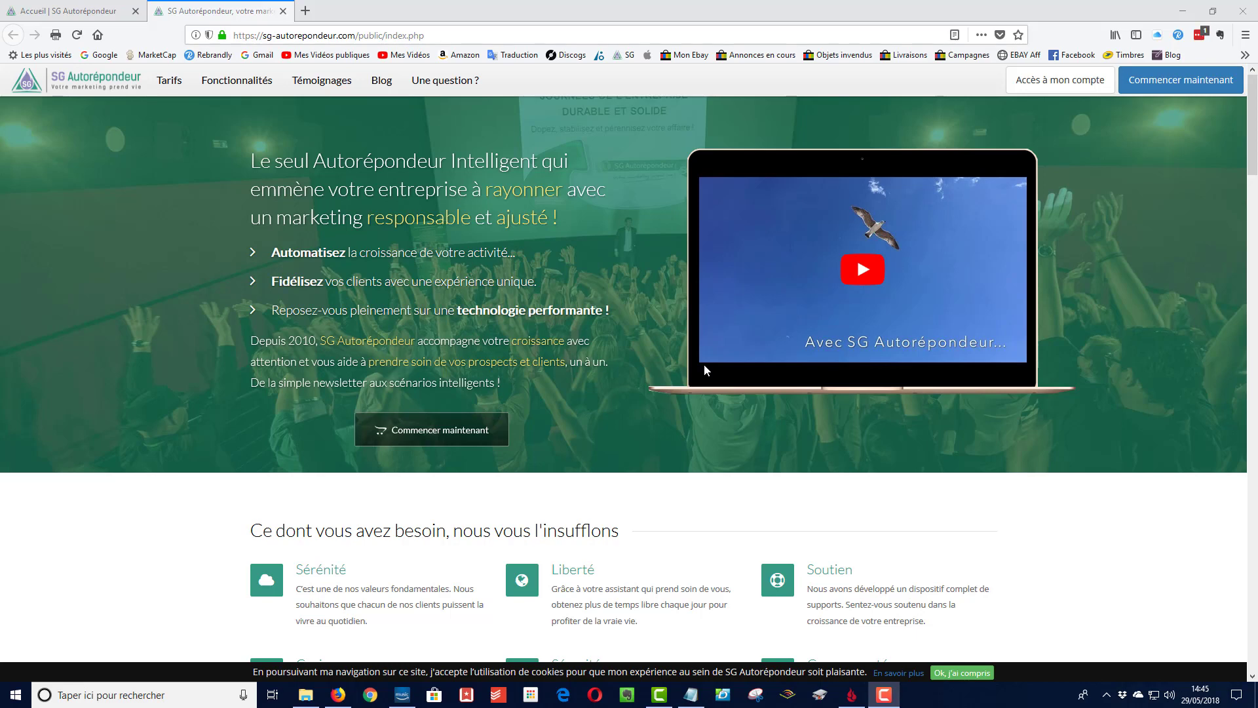
Review the SG Autorépondeur homepage's benefits, its 120-feature overview and the section about the company.
scroll(704, 367, "down", 6)
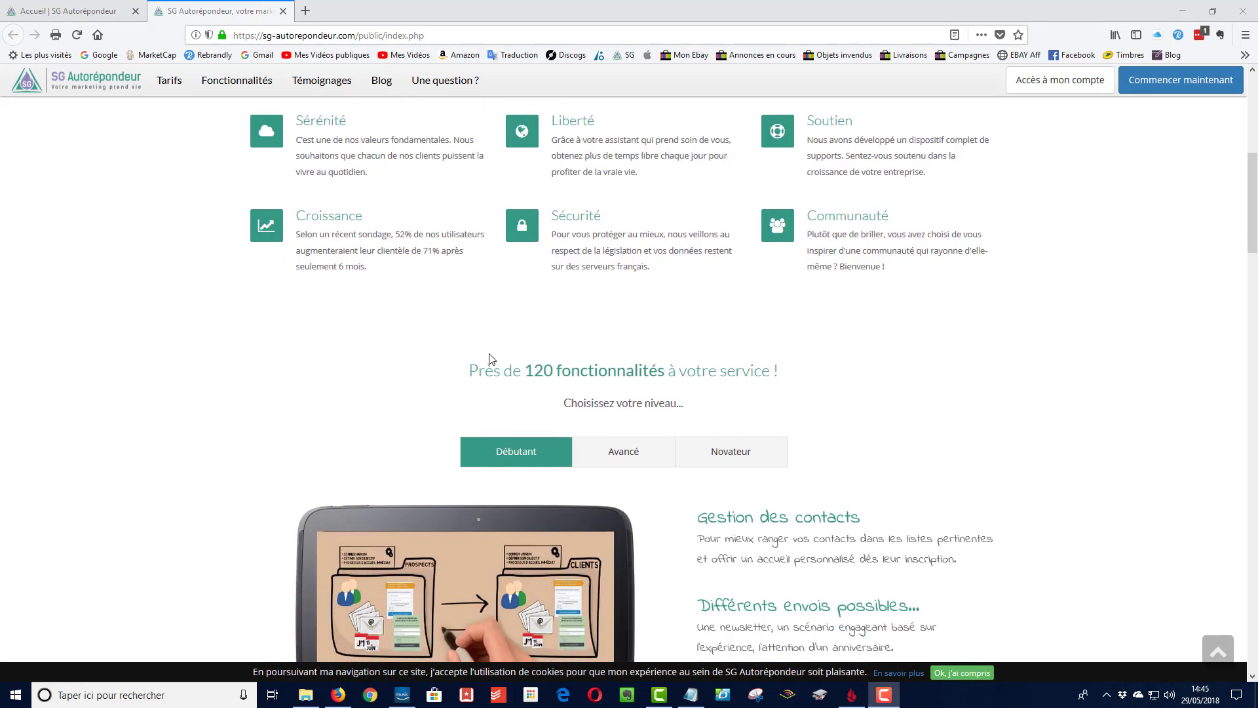
left_click_drag(467, 374, 813, 372)
left_click(814, 372)
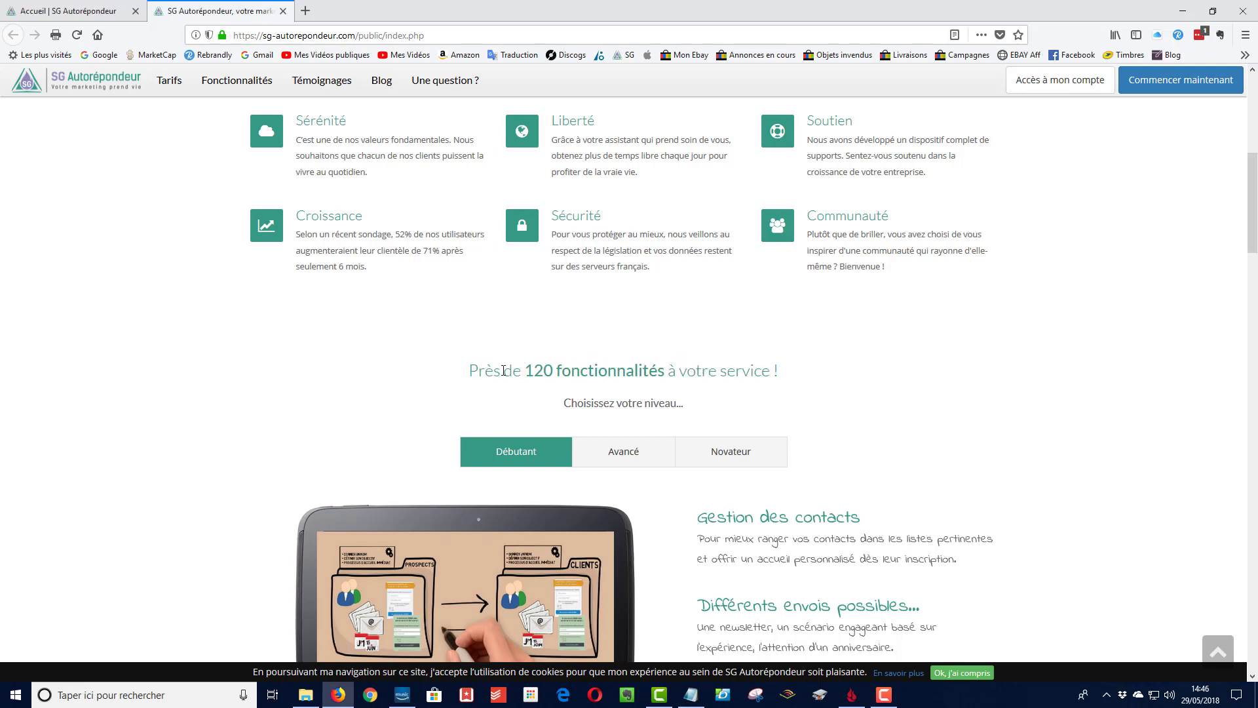
left_click_drag(502, 371, 602, 371)
scroll(784, 375, "down", 2)
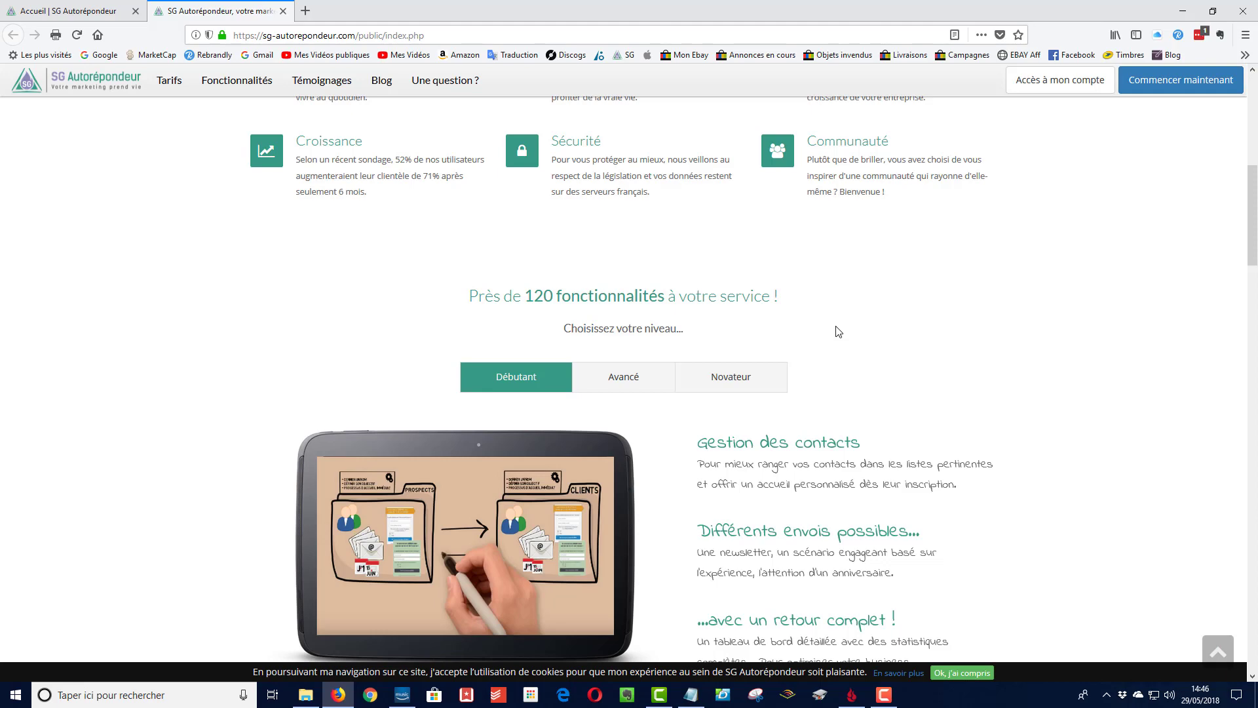
scroll(838, 330, "down", 5)
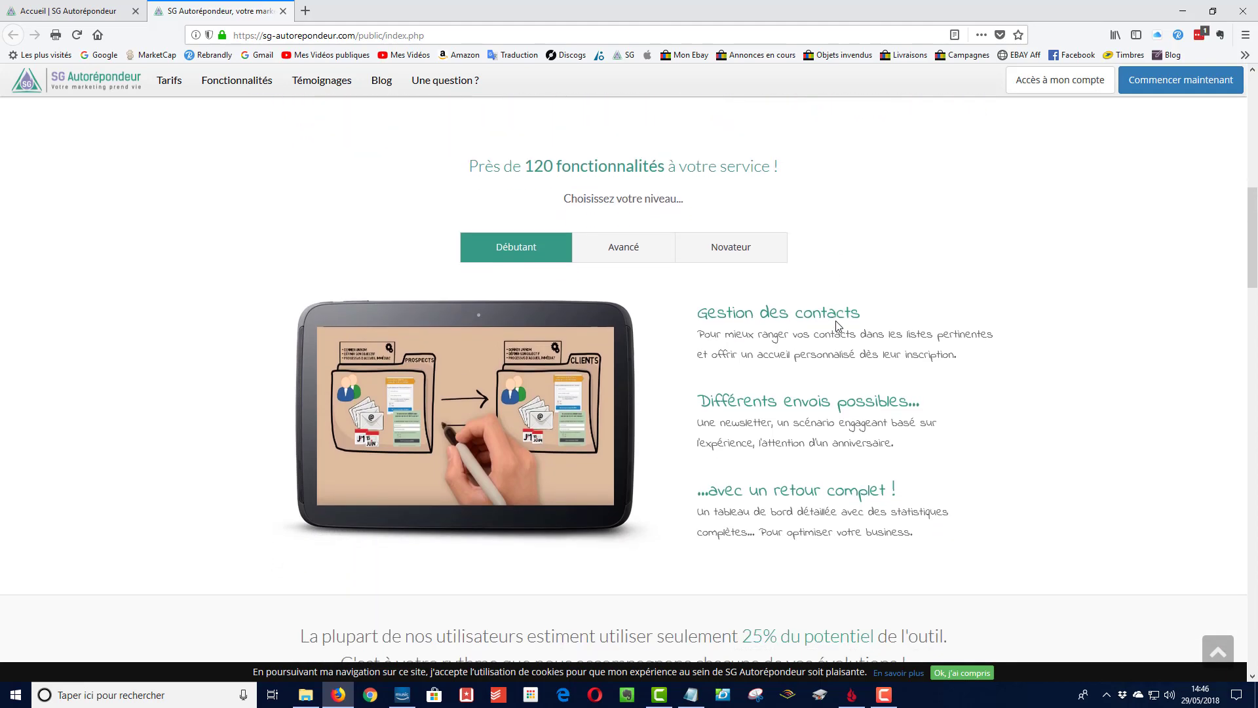
scroll(838, 325, "down", 3)
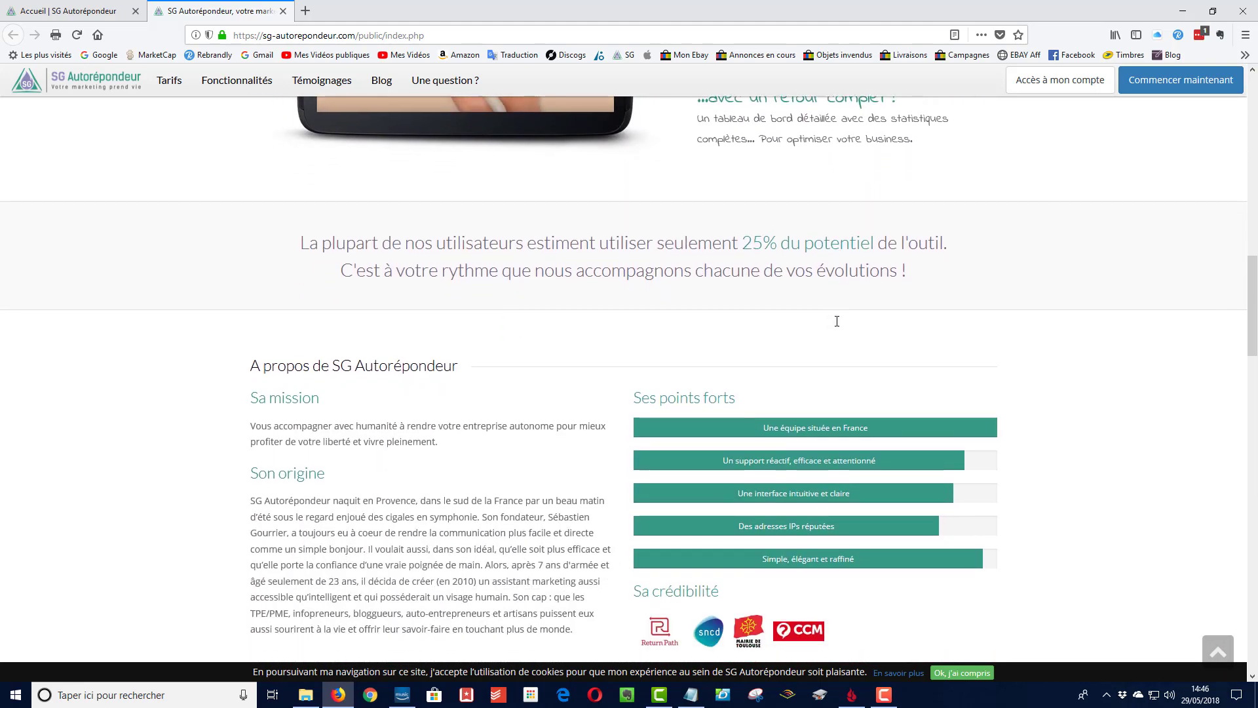
scroll(838, 326, "down", 1)
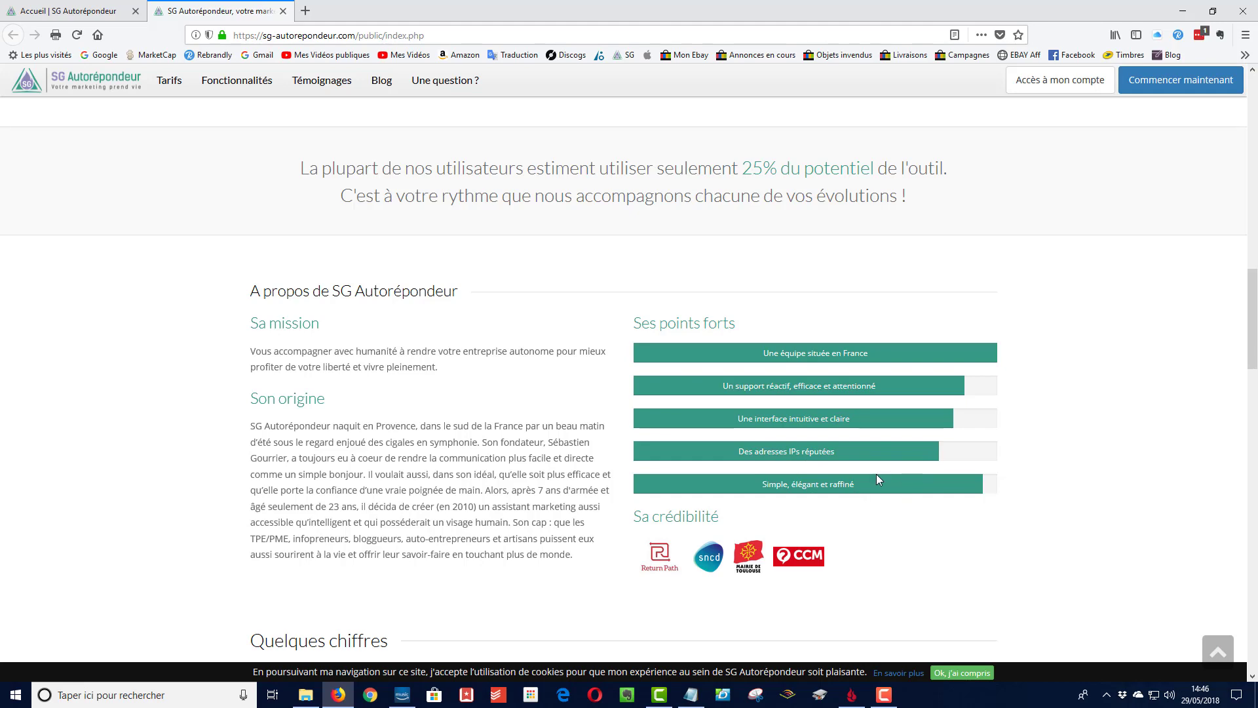
scroll(906, 491, "up", 13)
scroll(879, 479, "up", 5)
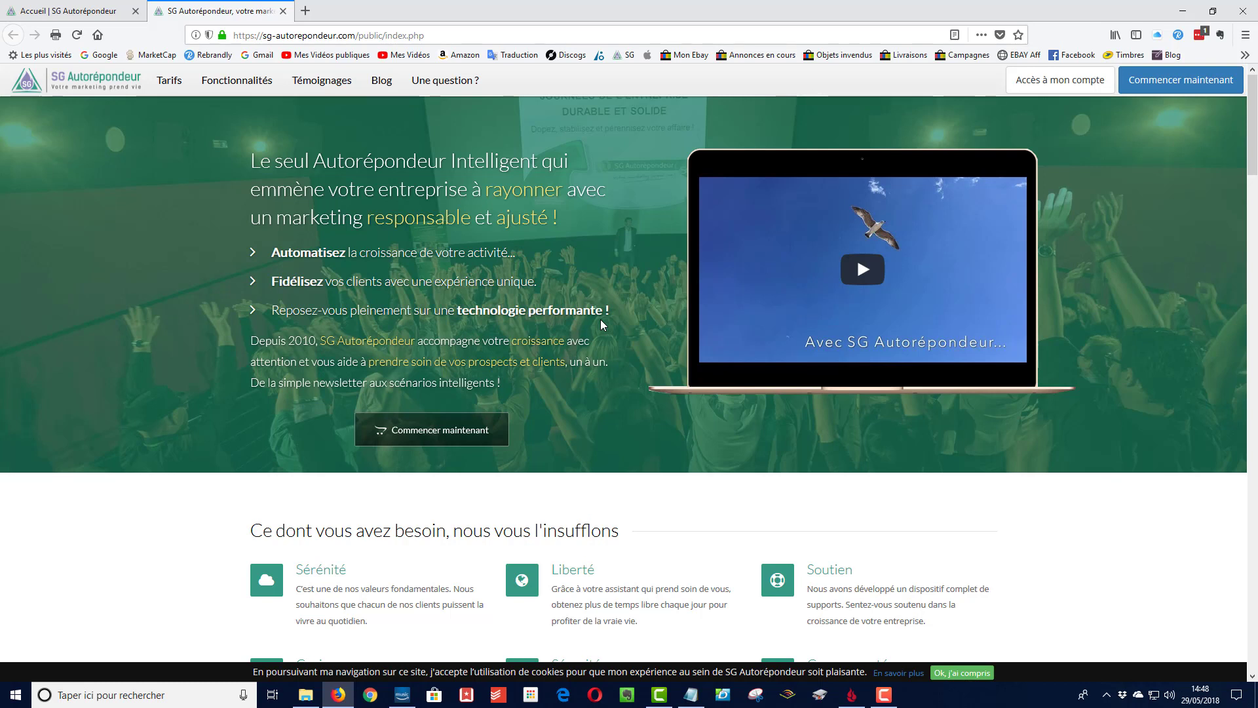
Examine the homepage's pricing table for the Eclosion, Essor and Eldorado plans.
scroll(1251, 242, "down", 3)
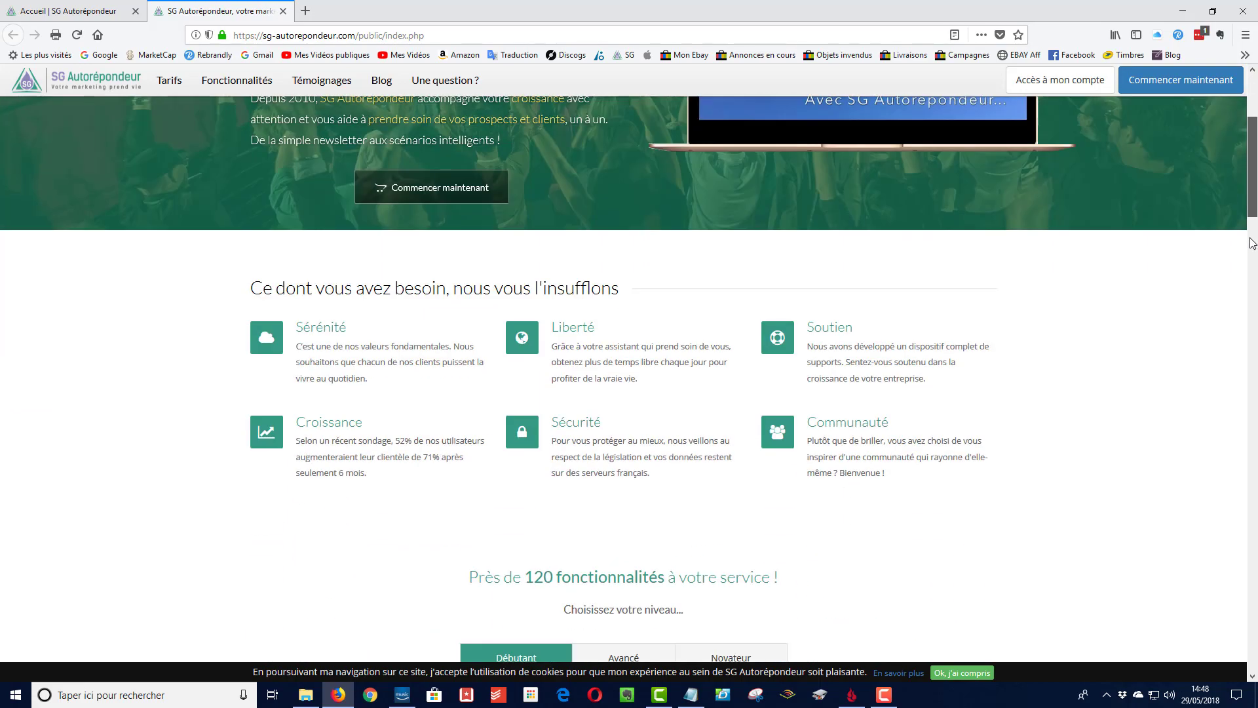
scroll(1252, 242, "down", 8)
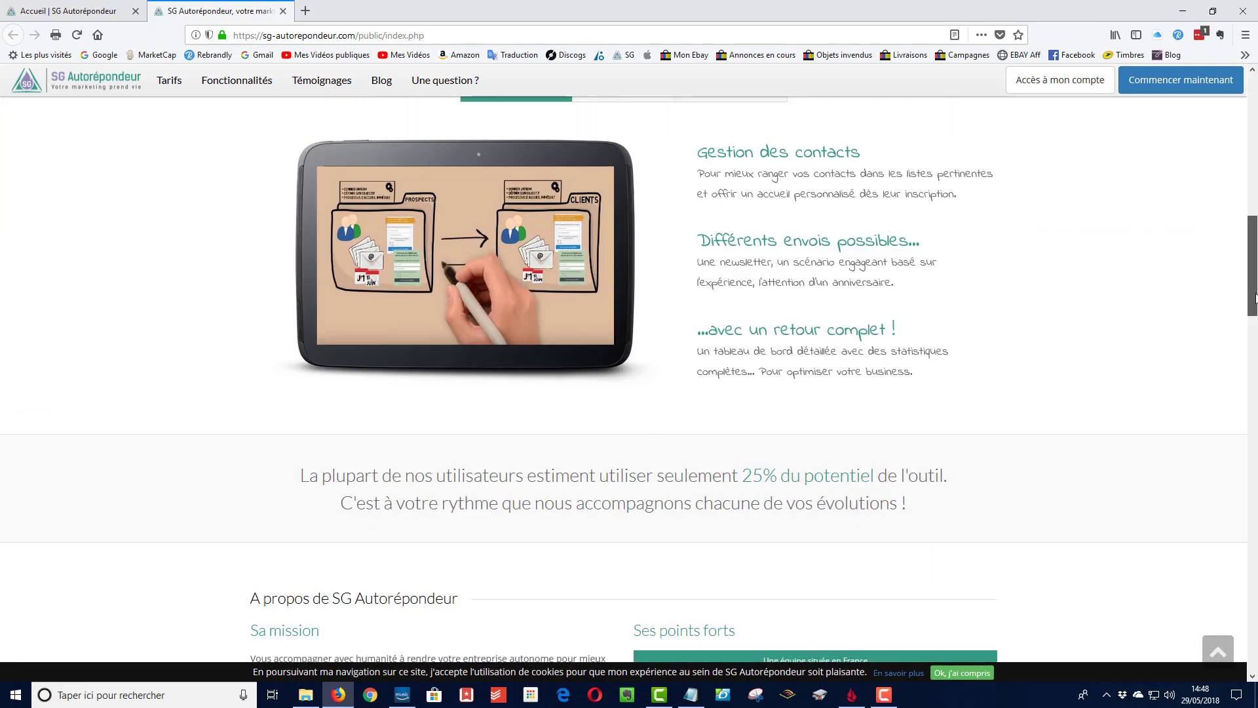
left_click_drag(1255, 298, 1158, 433)
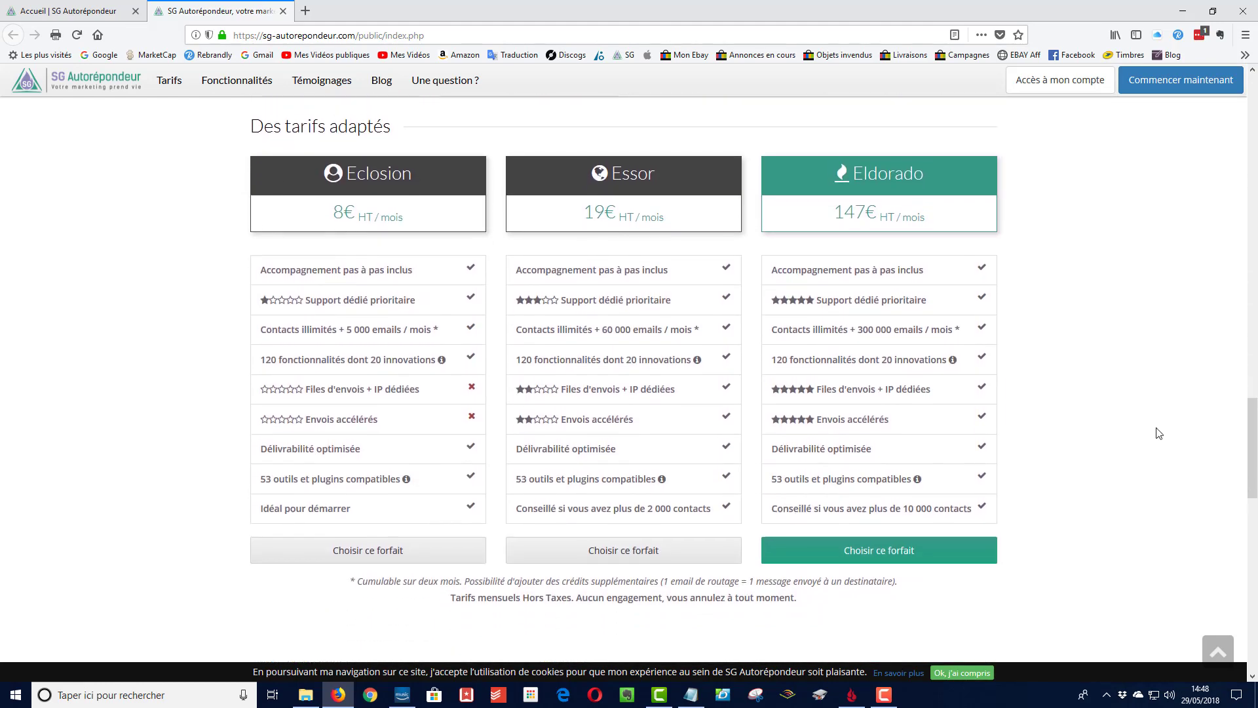
scroll(1159, 433, "up", 1)
scroll(1154, 430, "down", 1)
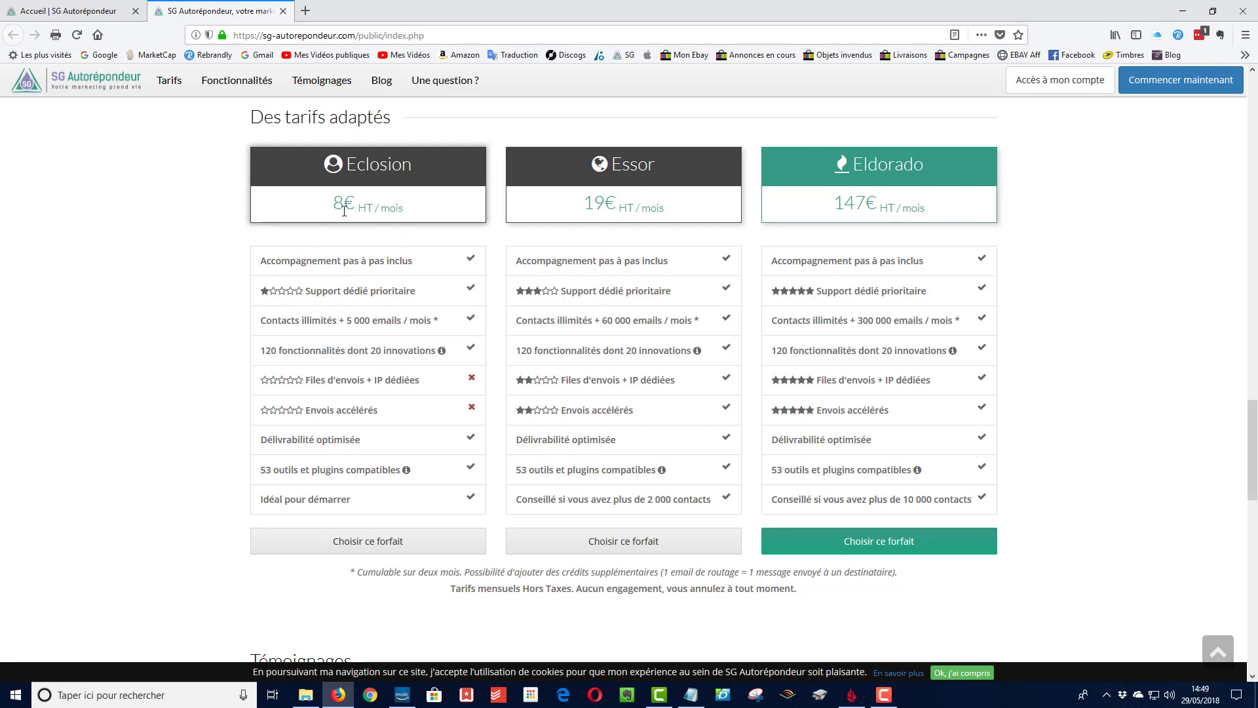
scroll(379, 286, "up", 2)
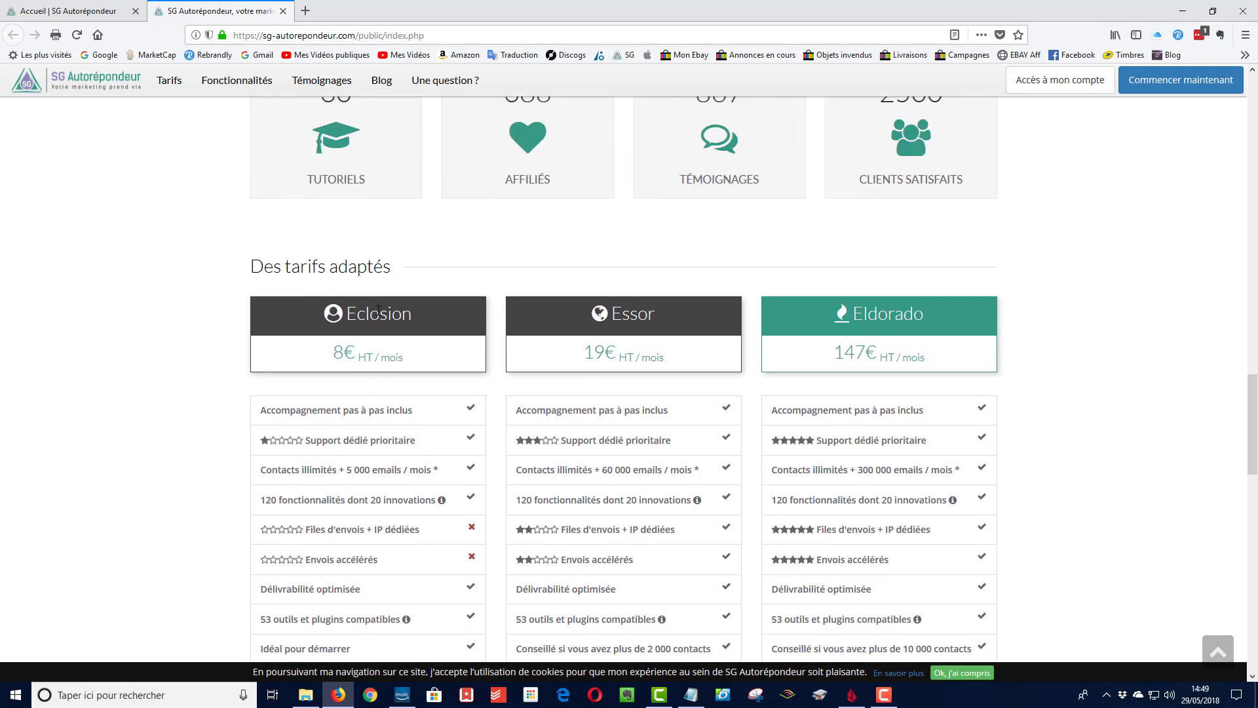
scroll(379, 312, "down", 2)
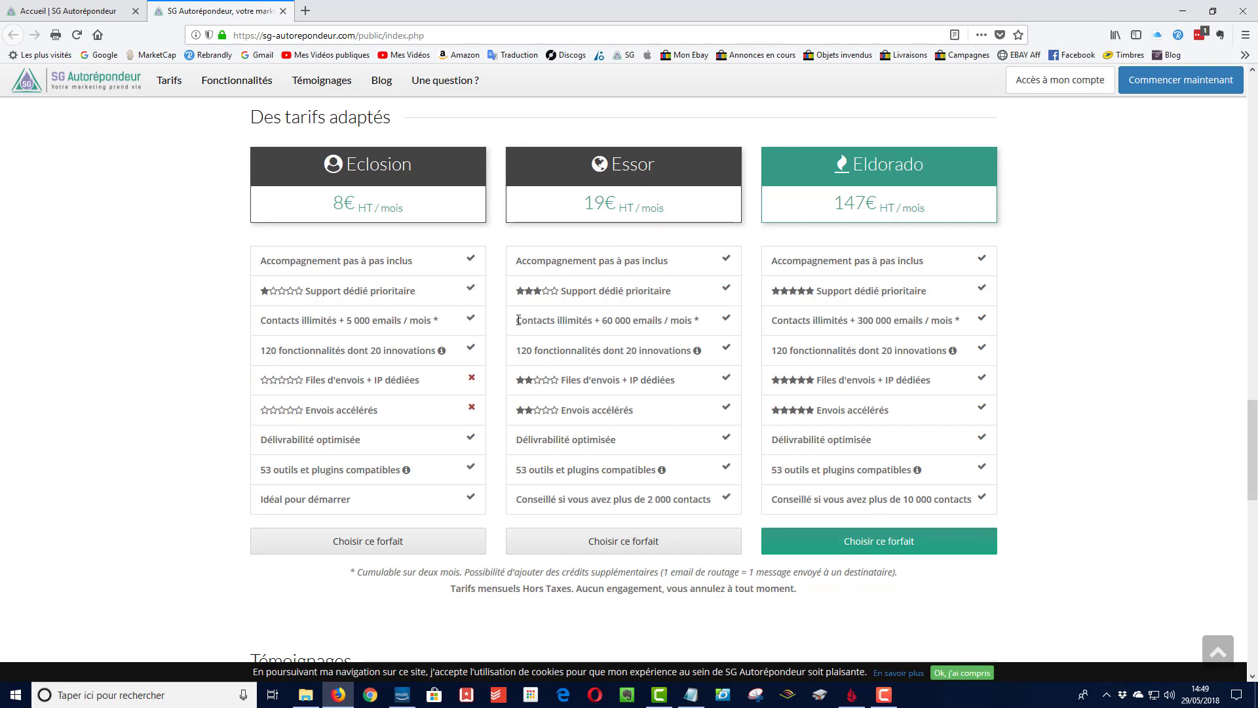
Compare the contact limits and monthly email allowances of the Eclosion, Essor and Eldorado plans.
left_click_drag(517, 321, 670, 321)
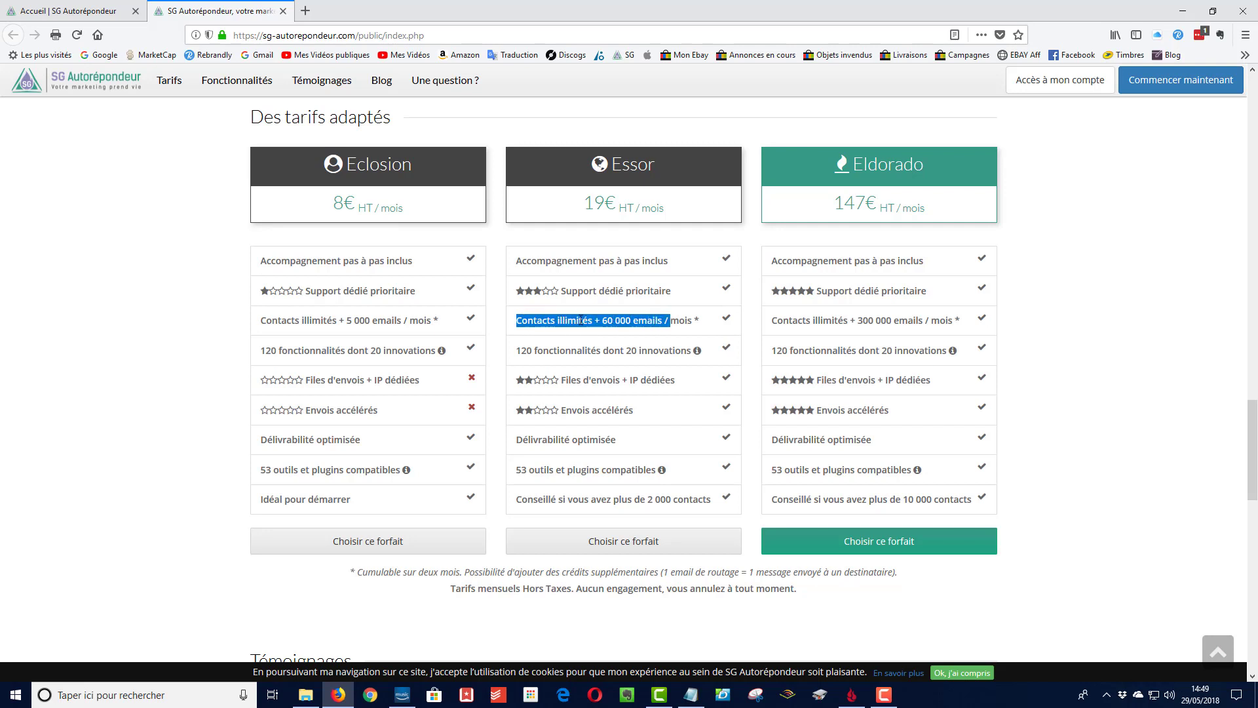
left_click(537, 320)
mouse_move(312, 320)
left_mouse_down()
mouse_move(263, 320)
mouse_move(336, 320)
left_mouse_up()
left_click(336, 320)
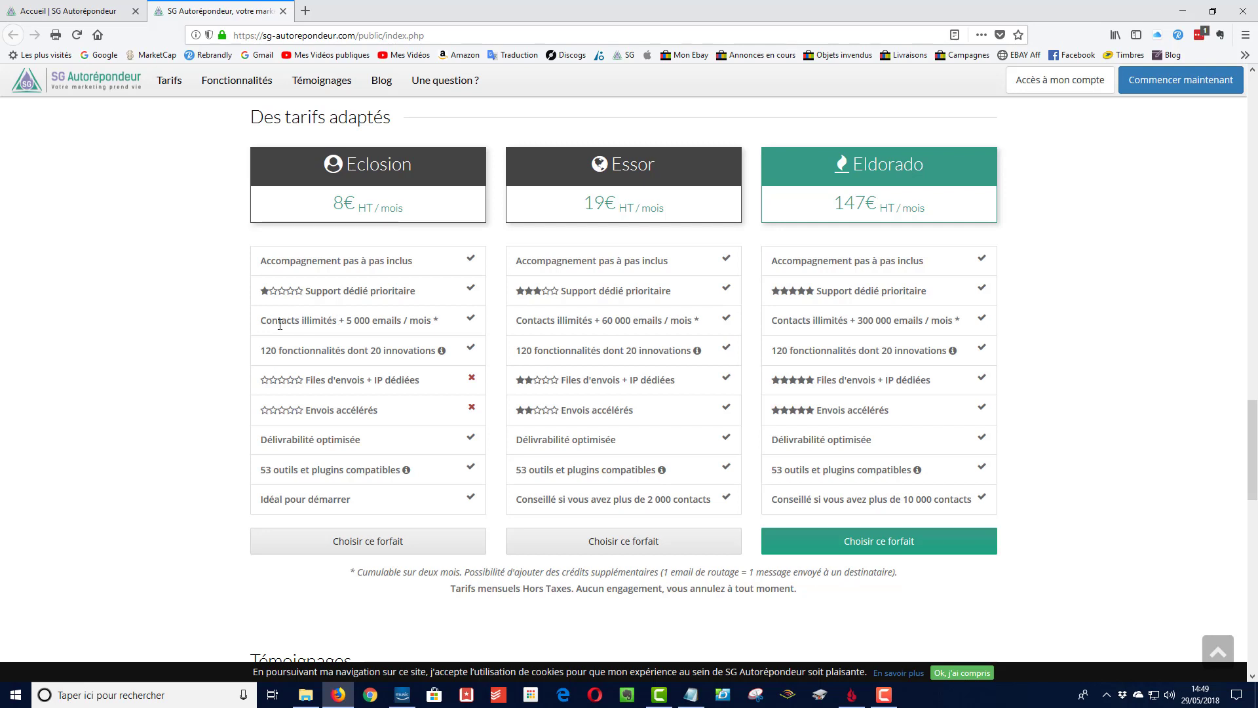
left_click_drag(261, 321, 350, 322)
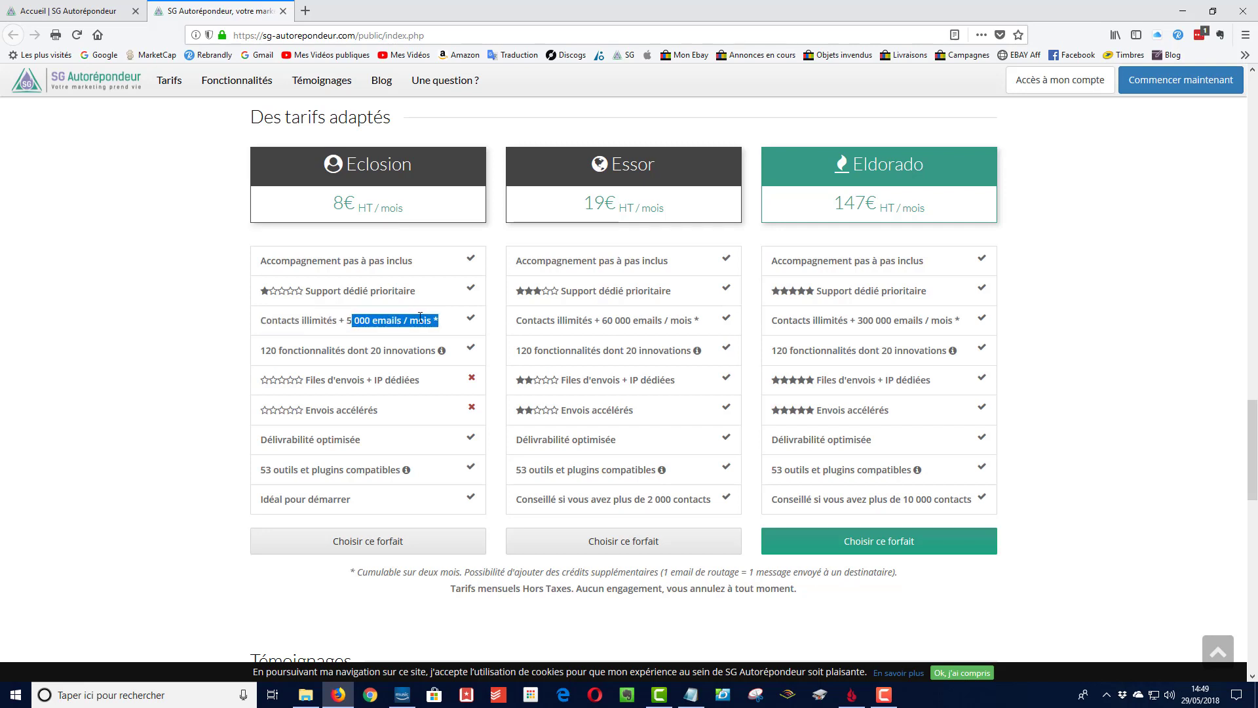
left_click(420, 316)
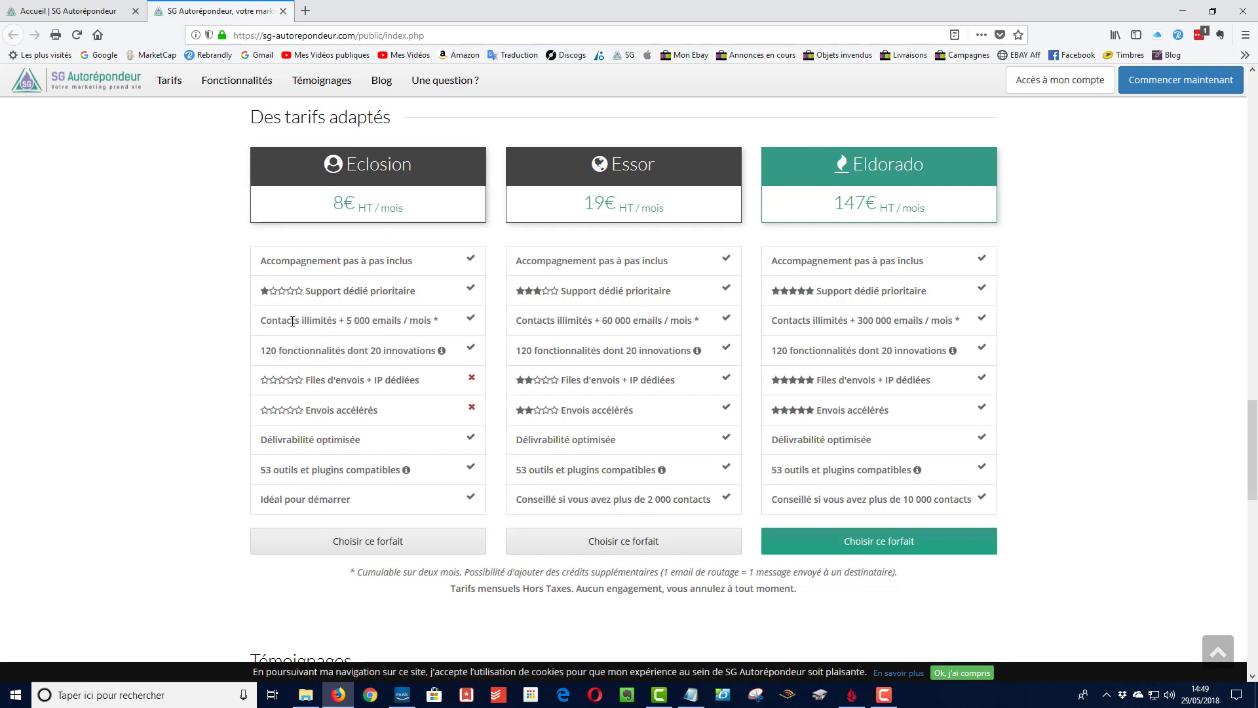
left_click_drag(346, 320, 433, 320)
left_click(361, 321)
left_click_drag(517, 321, 653, 321)
left_click(601, 321)
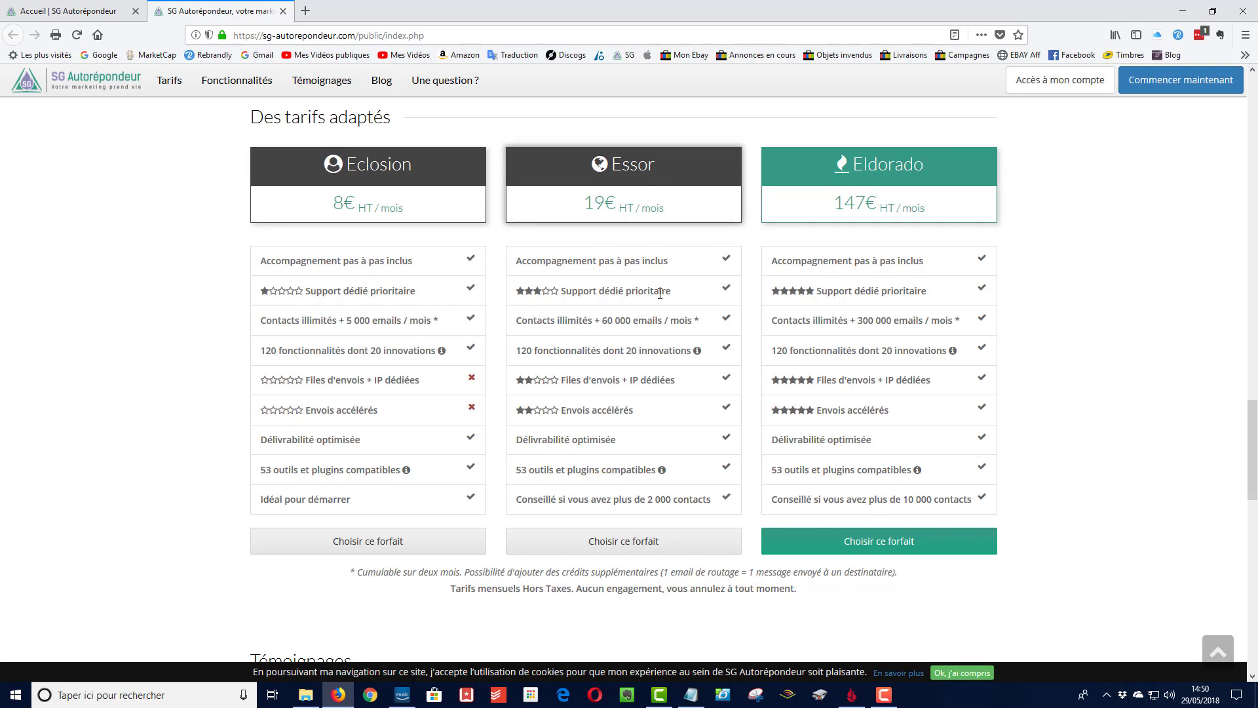
mouse_move(601, 320)
left_mouse_down()
mouse_move(665, 319)
mouse_move(601, 320)
mouse_move(621, 321)
left_mouse_up()
left_click(617, 320)
left_click(644, 318)
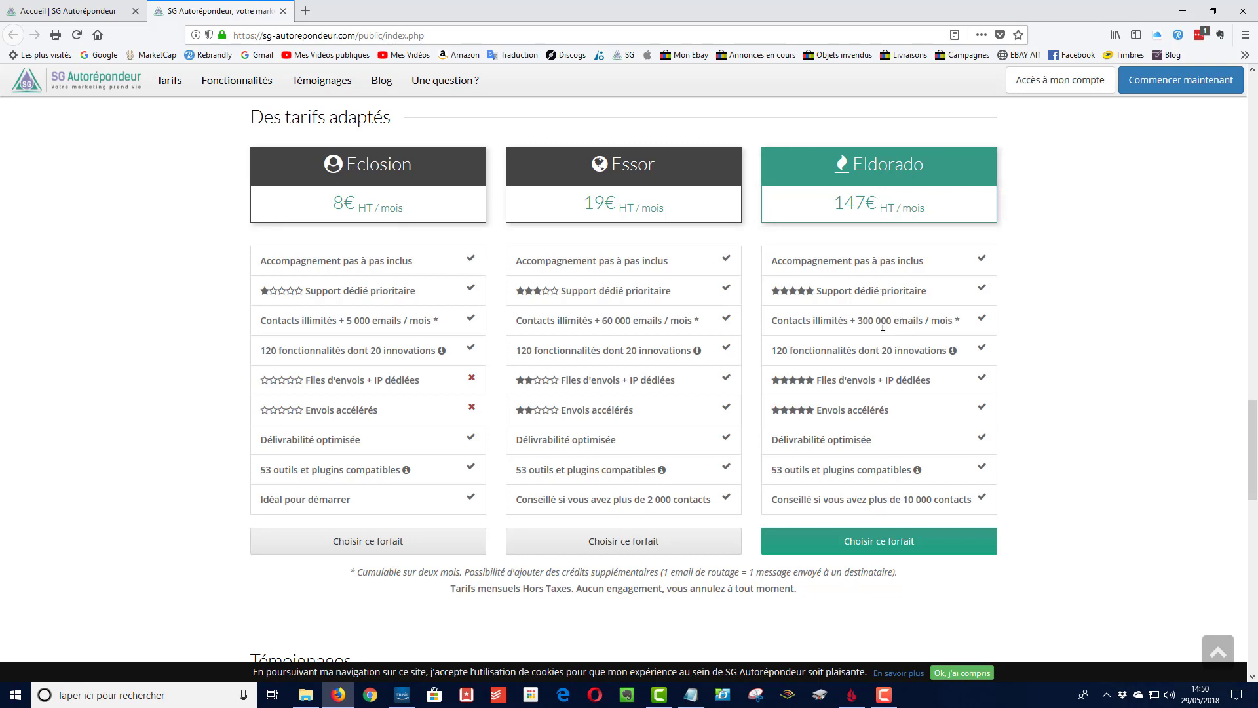
scroll(862, 367, "up", 2)
scroll(889, 398, "down", 2)
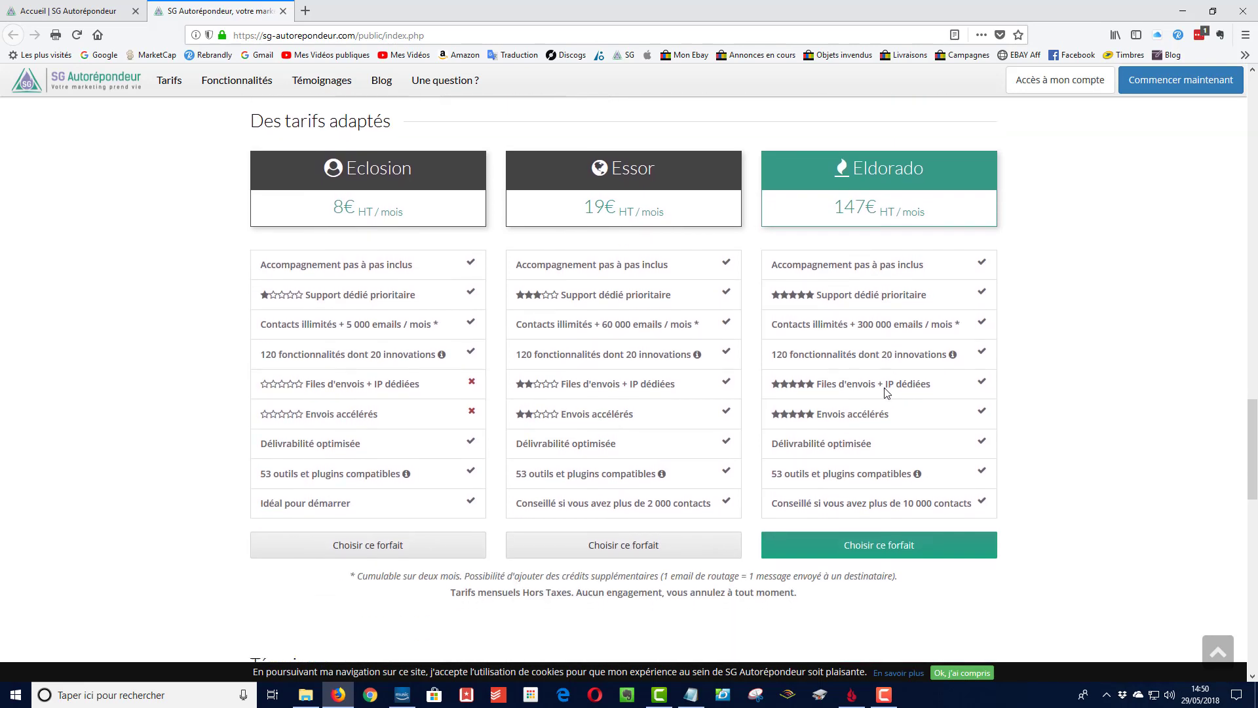
left_click_drag(857, 320, 941, 321)
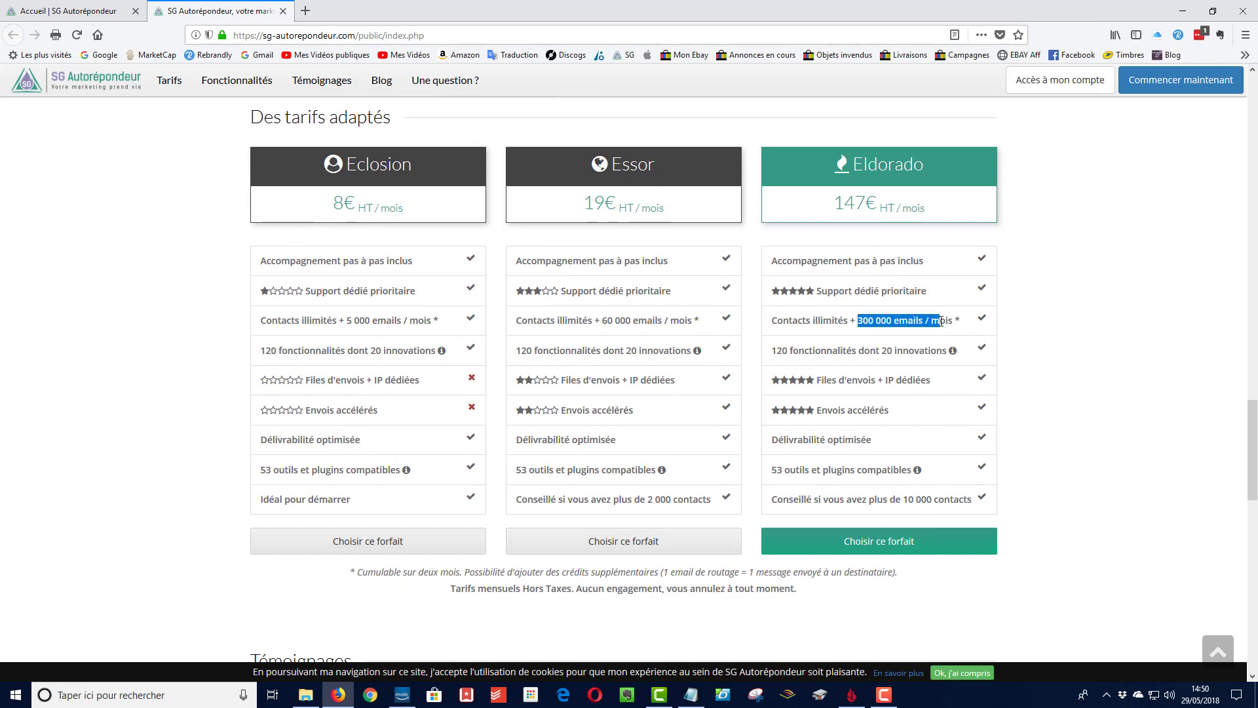
left_click(942, 321)
Switch to the account dashboard and start a new contact list named "Test Geekpratique".
scroll(924, 348, "up", 3)
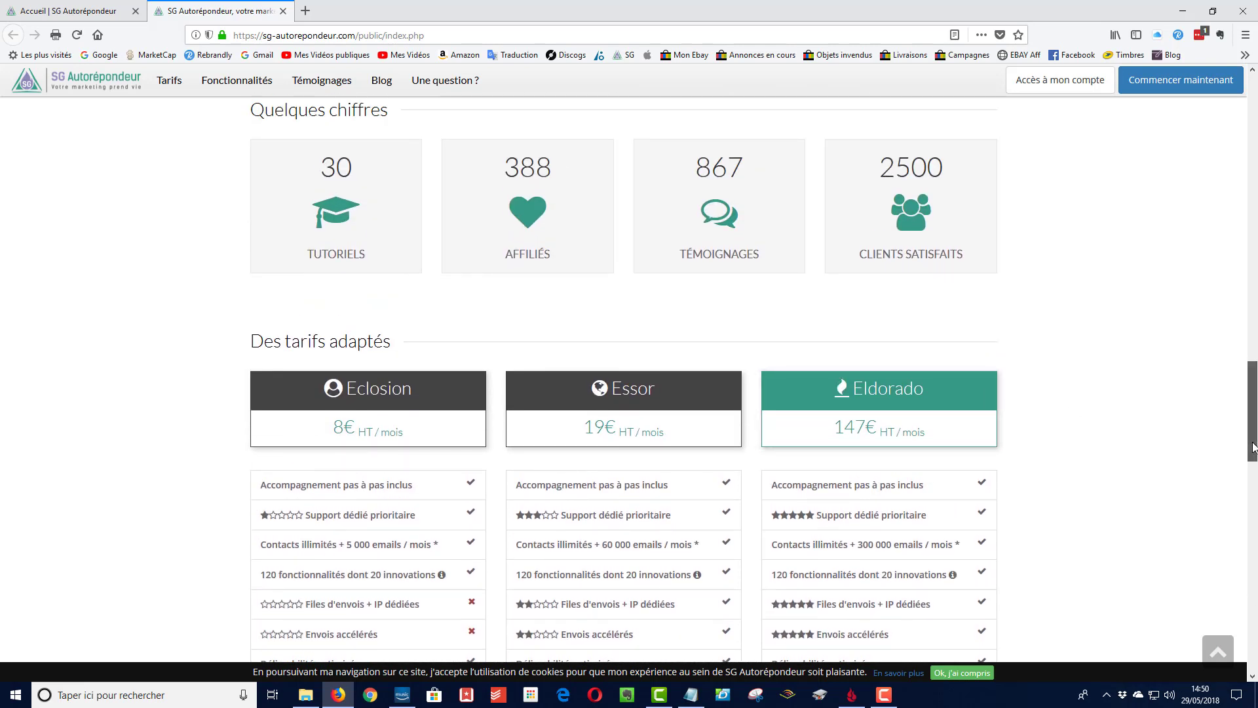
left_click_drag(1252, 446, 1250, 164)
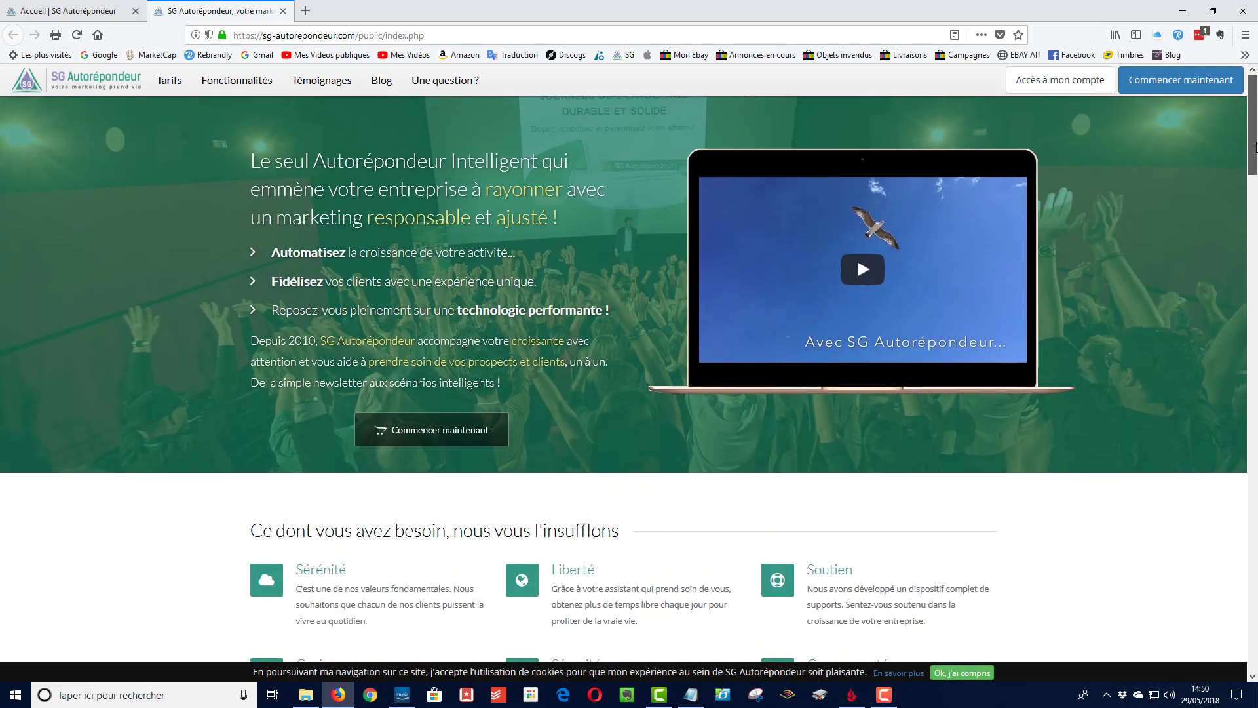
left_click(60, 13)
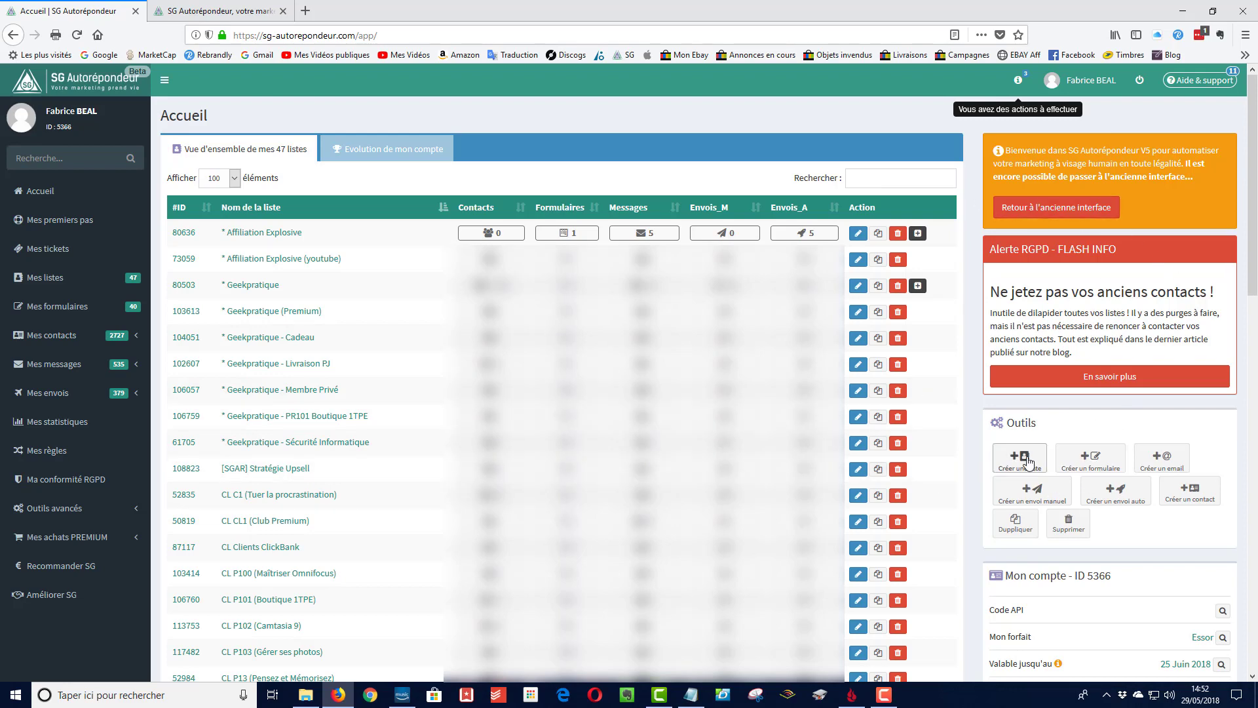
left_click(1015, 457)
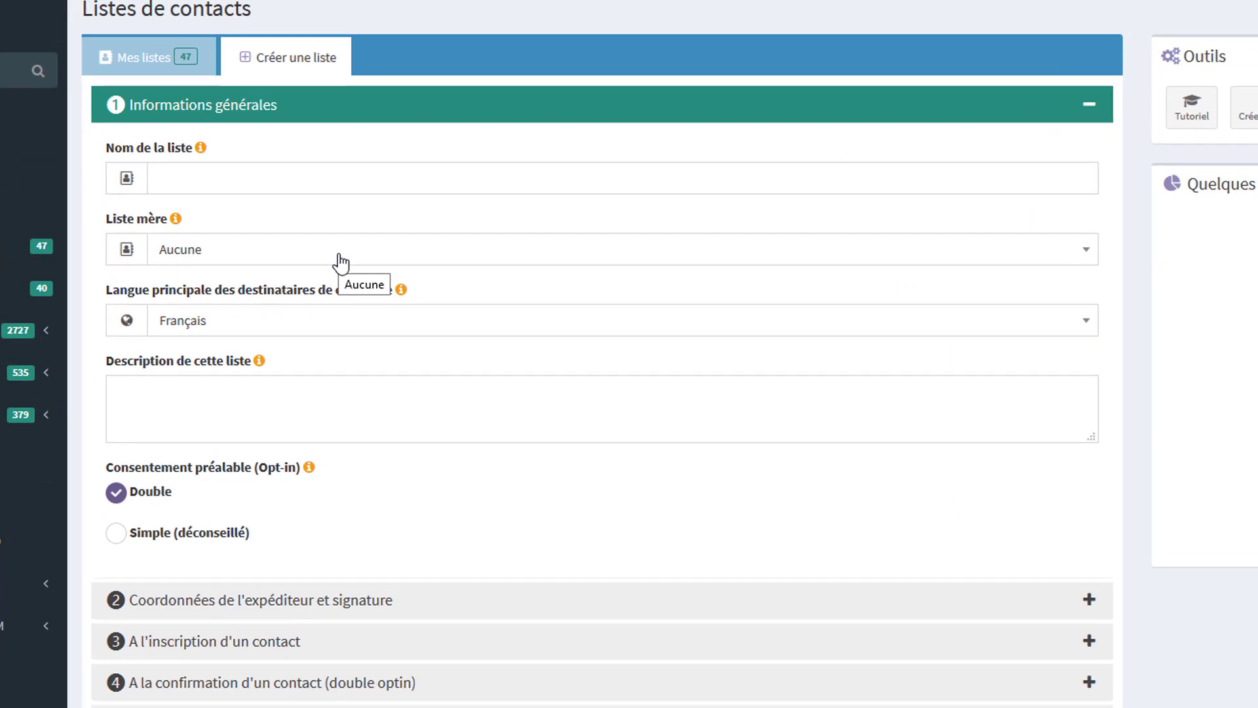
left_click(289, 175)
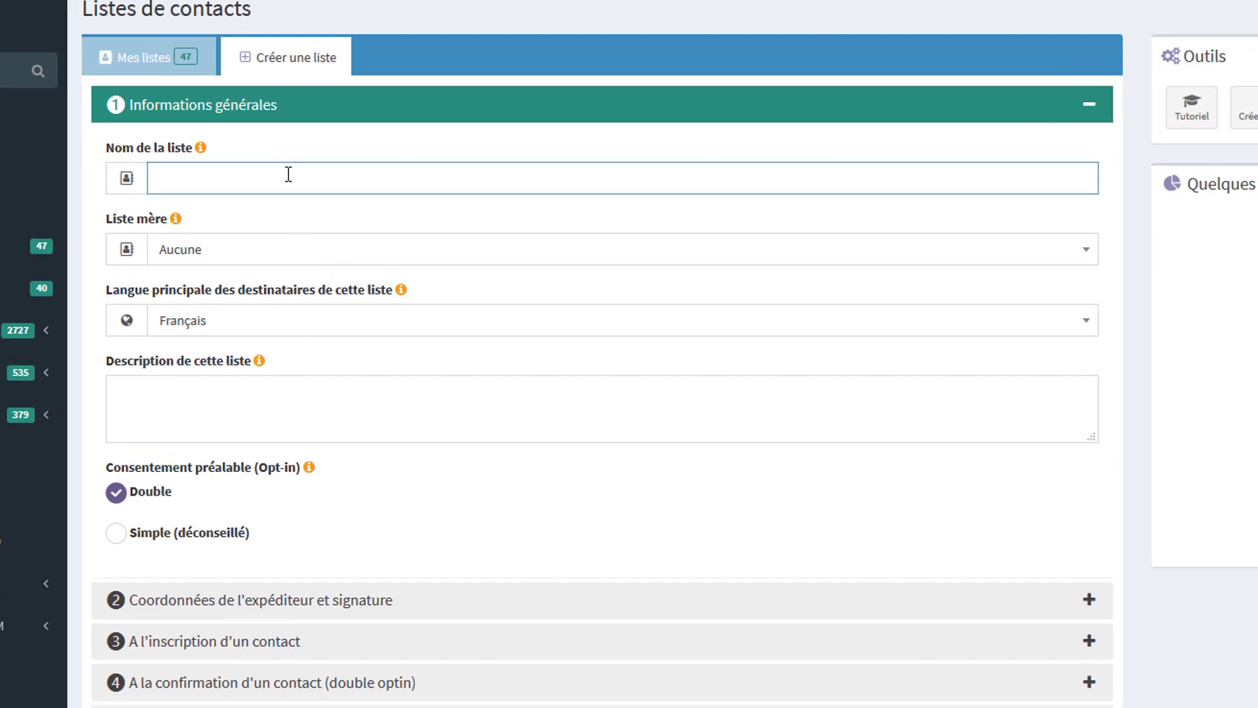
type("Test Geekpratique")
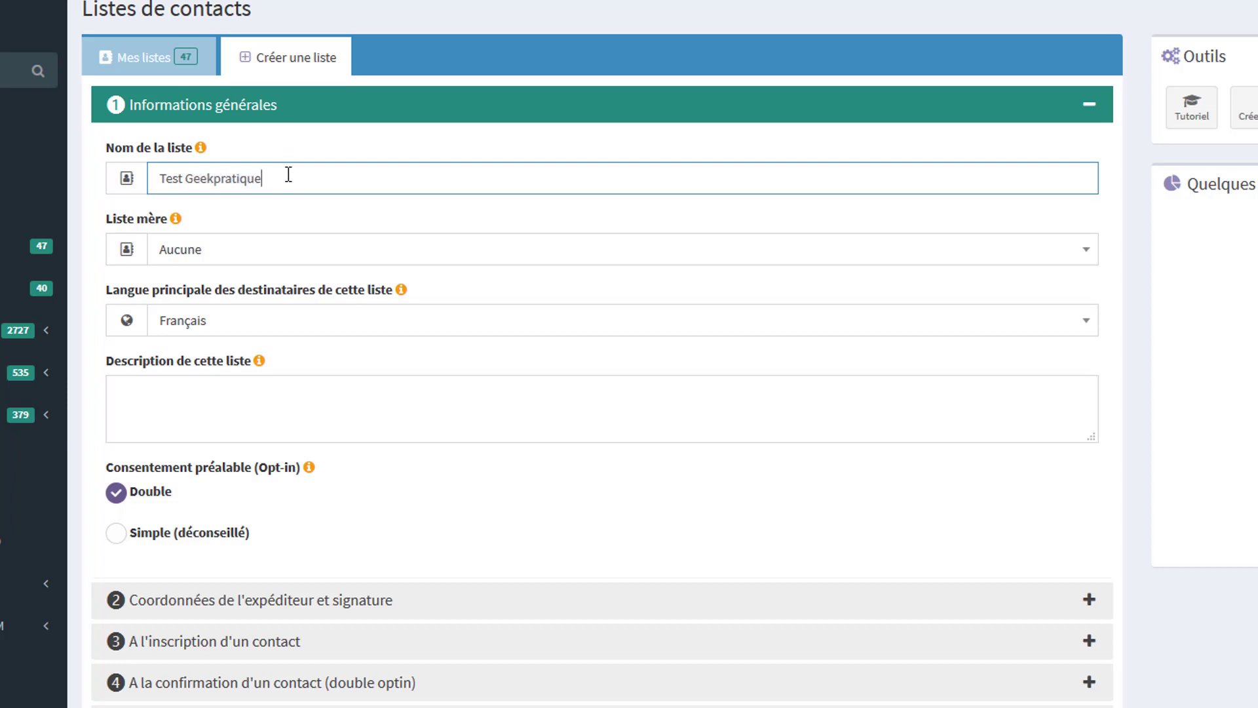
Look through the parent list and main recipient language choices, keeping Aucune and Français.
left_click(256, 260)
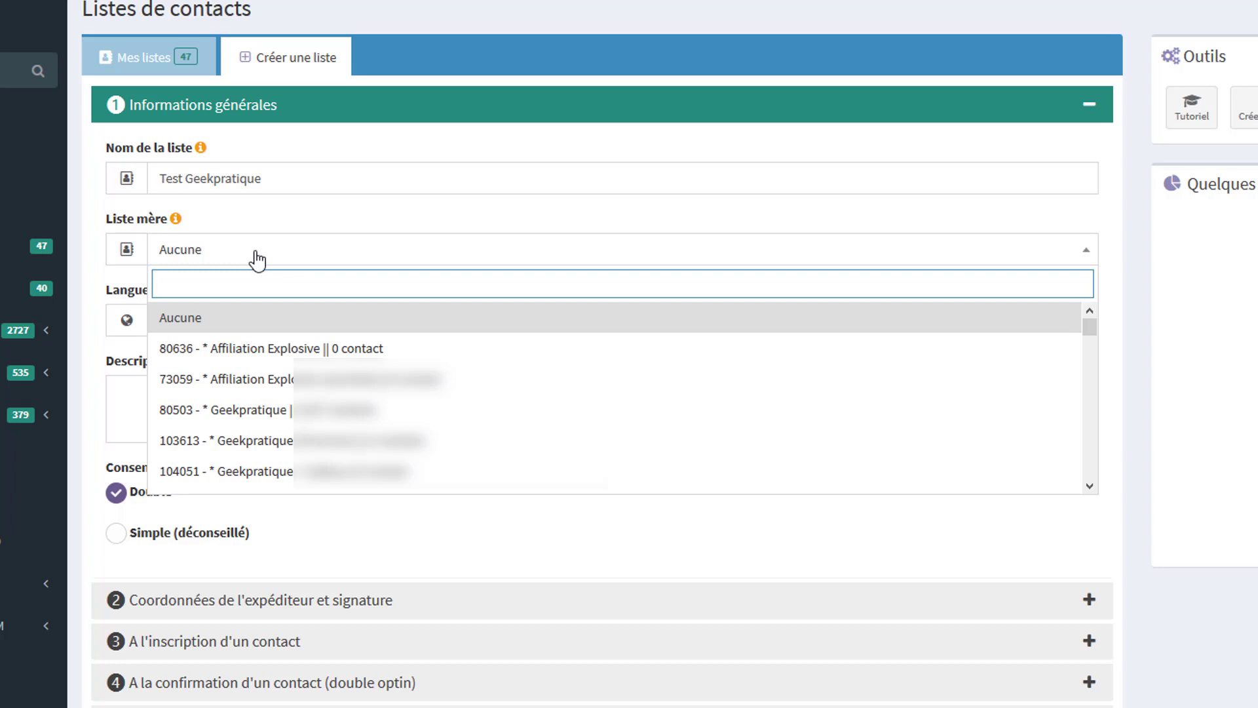
left_click(256, 260)
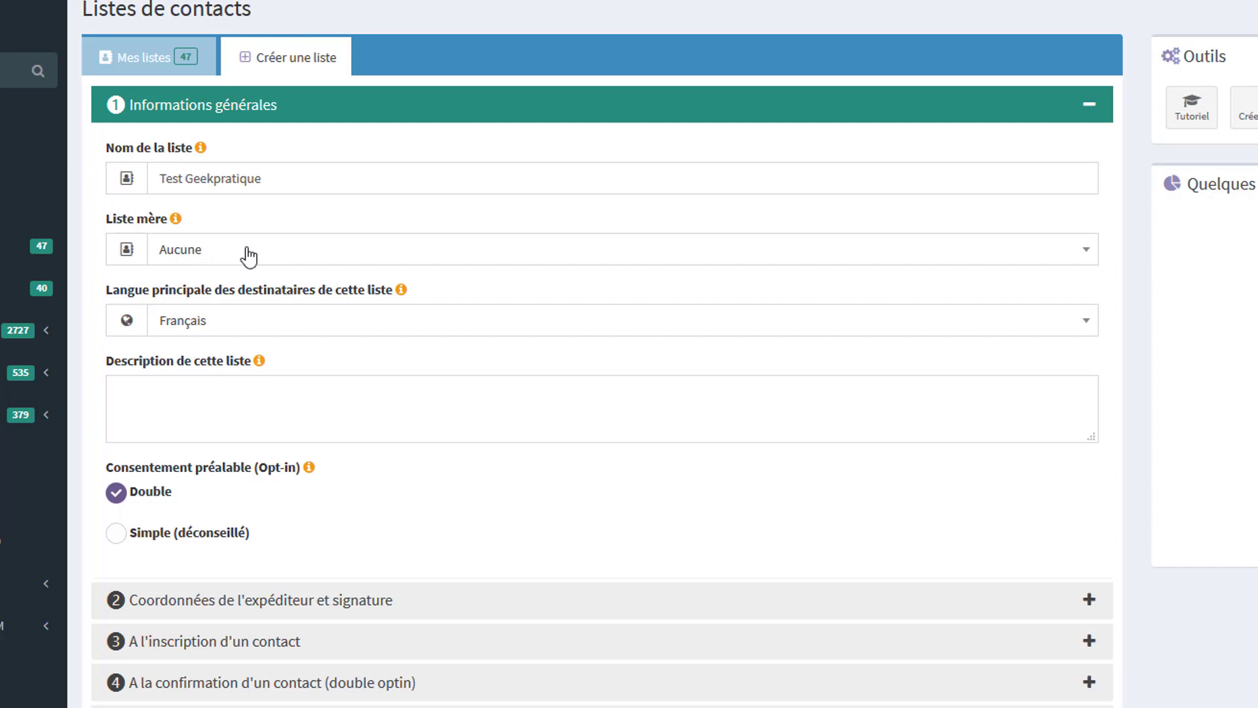
left_click(327, 175)
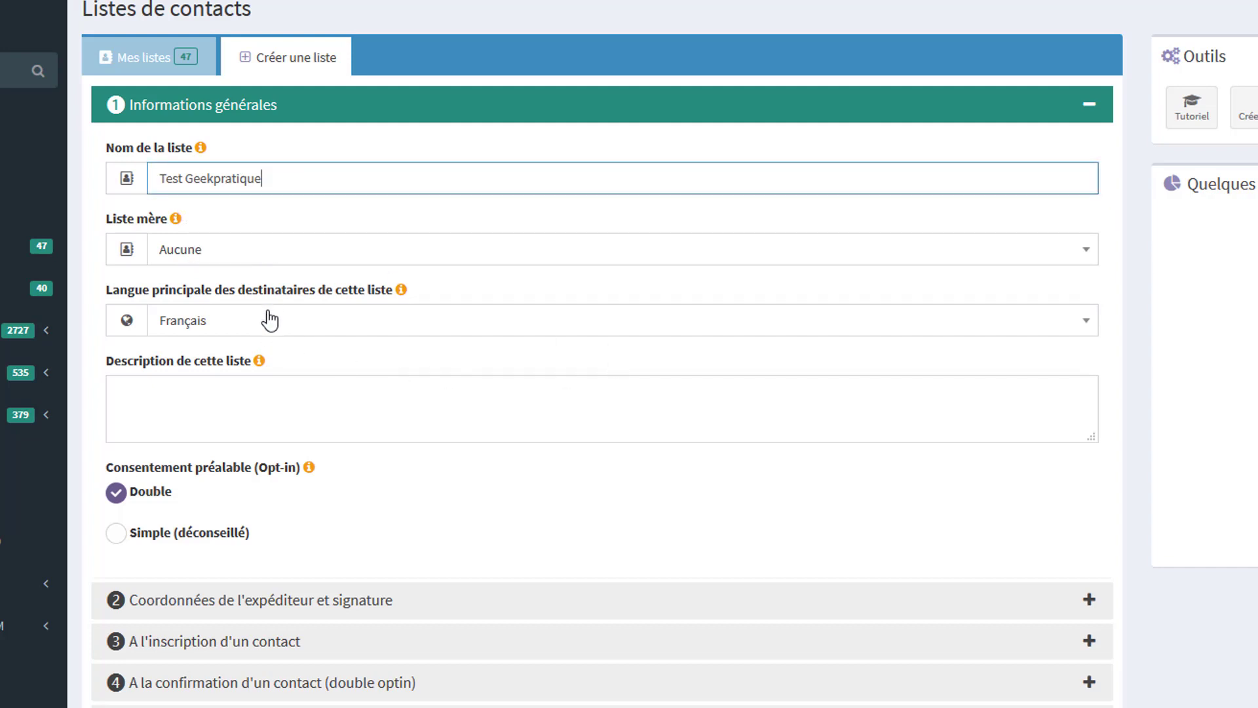
left_click(217, 323)
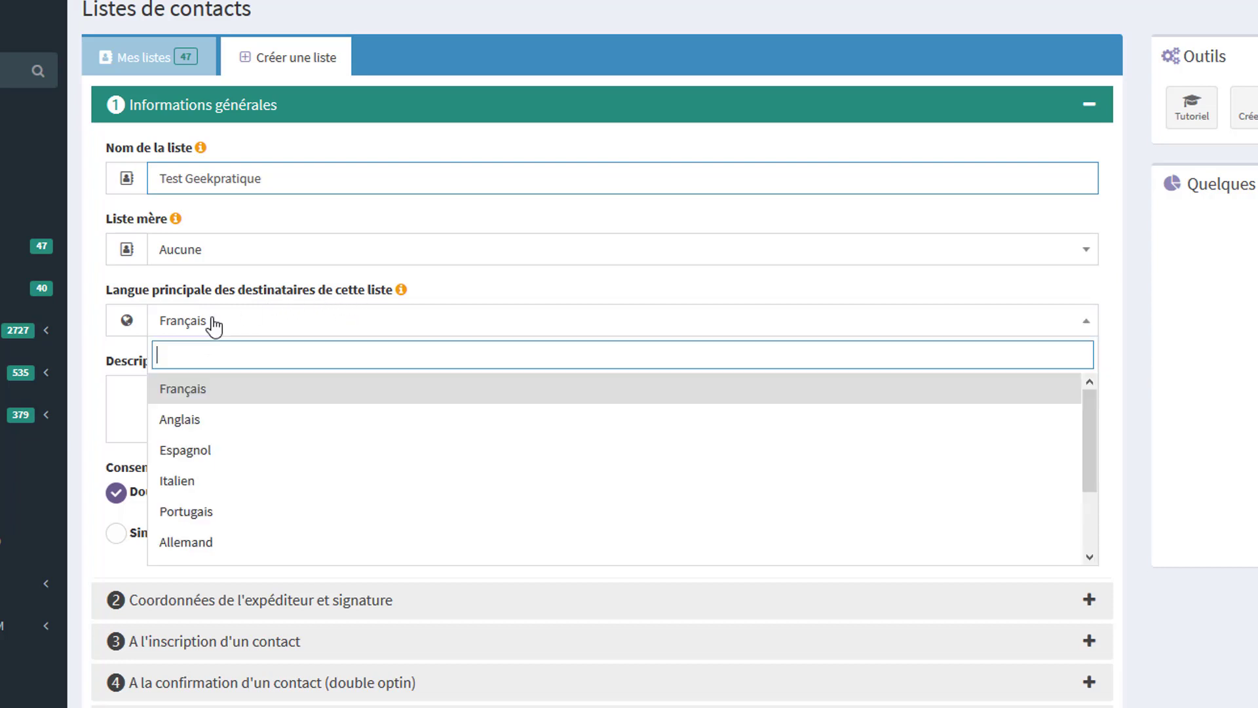
left_click(246, 332)
Read the help note for the list's description field, including who can see the description.
left_click(356, 388)
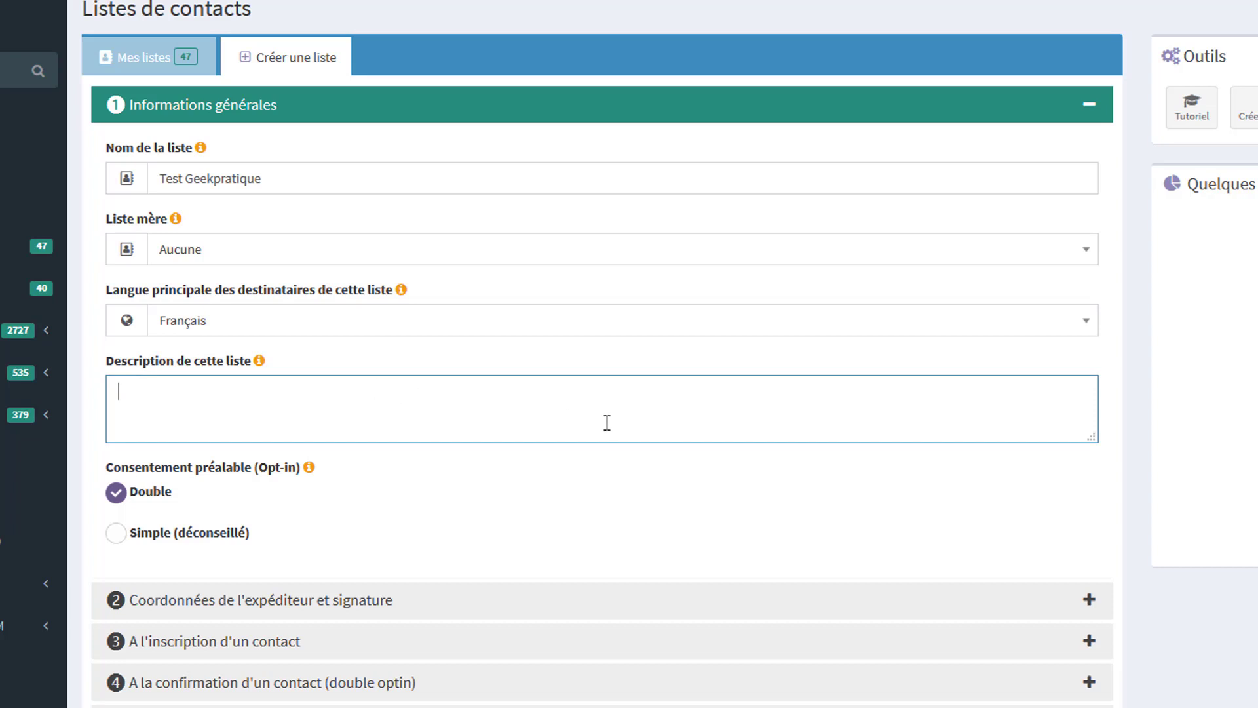
left_click(260, 364)
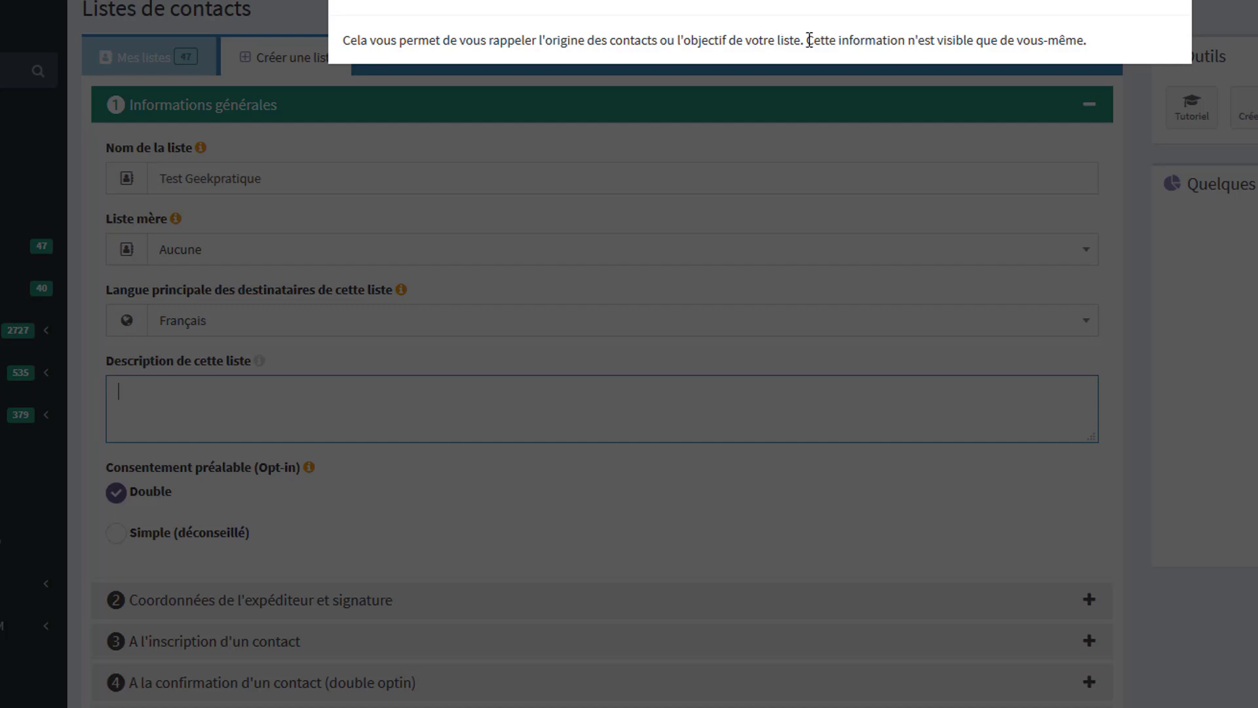
left_click_drag(809, 40, 1101, 44)
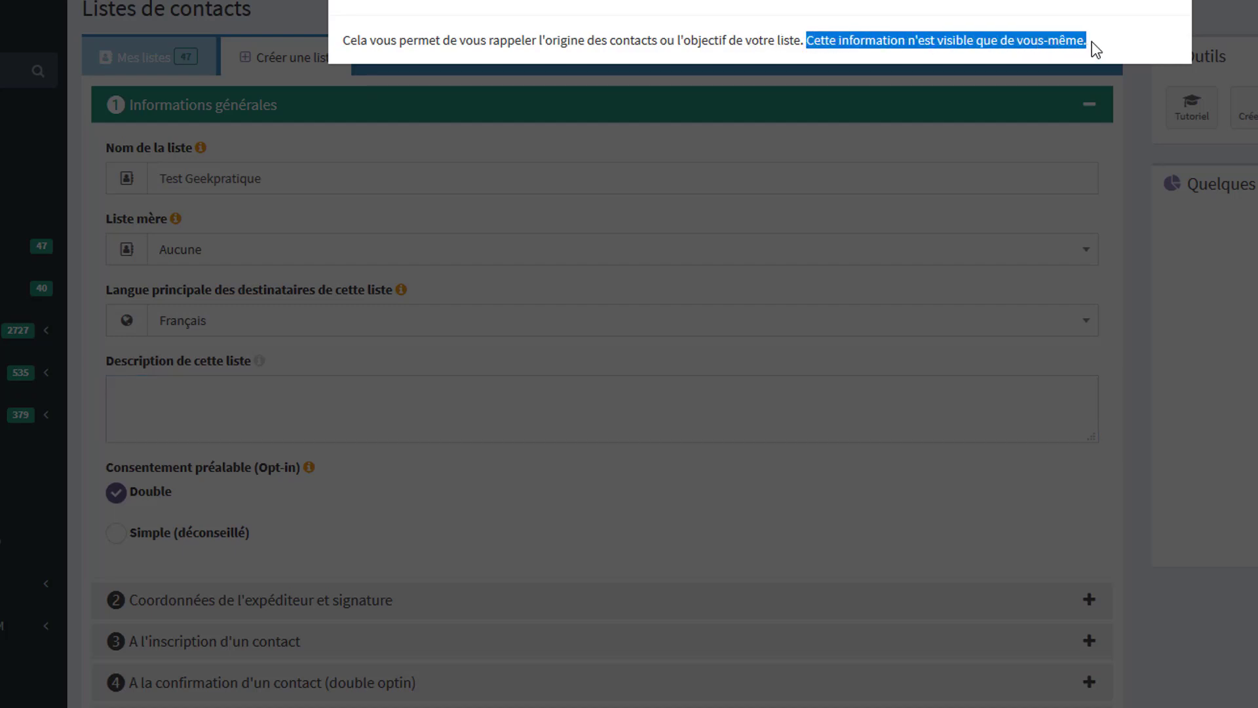
left_click(1101, 43)
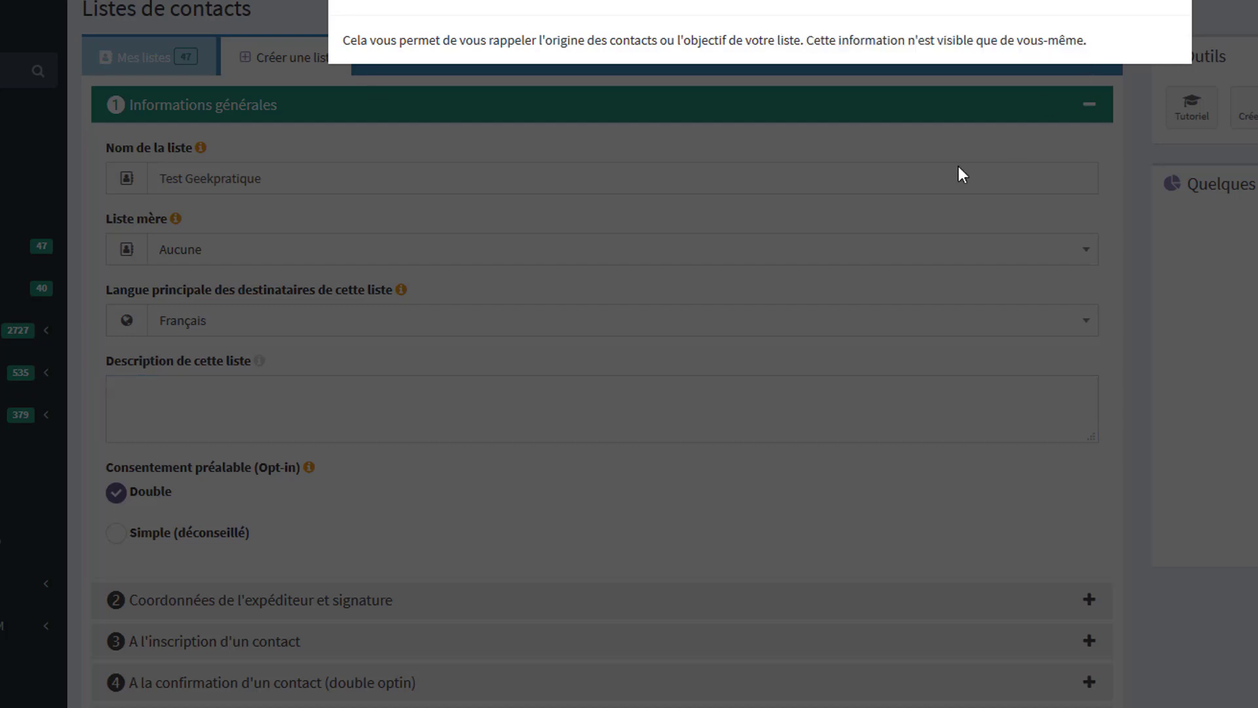
Enter "Liste test pour la formation Geekpratique" as the list's description.
left_click(640, 392)
left_click(616, 395)
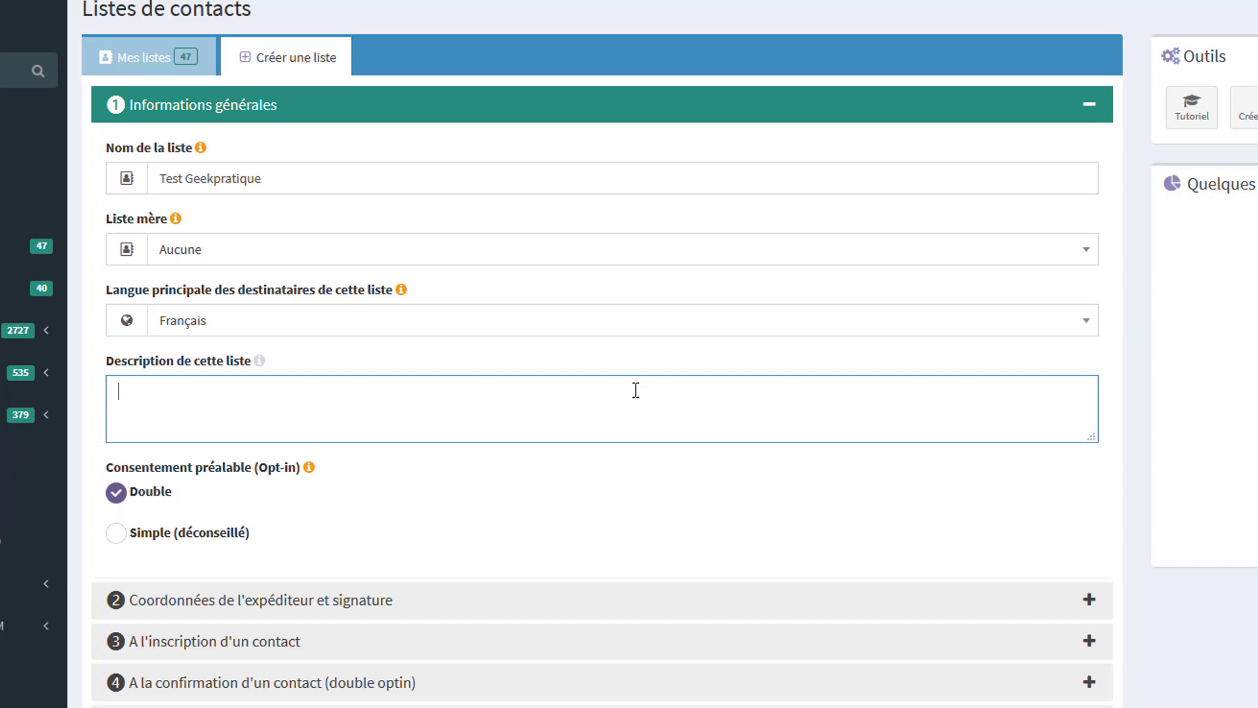
type("Liste pour la formation ")
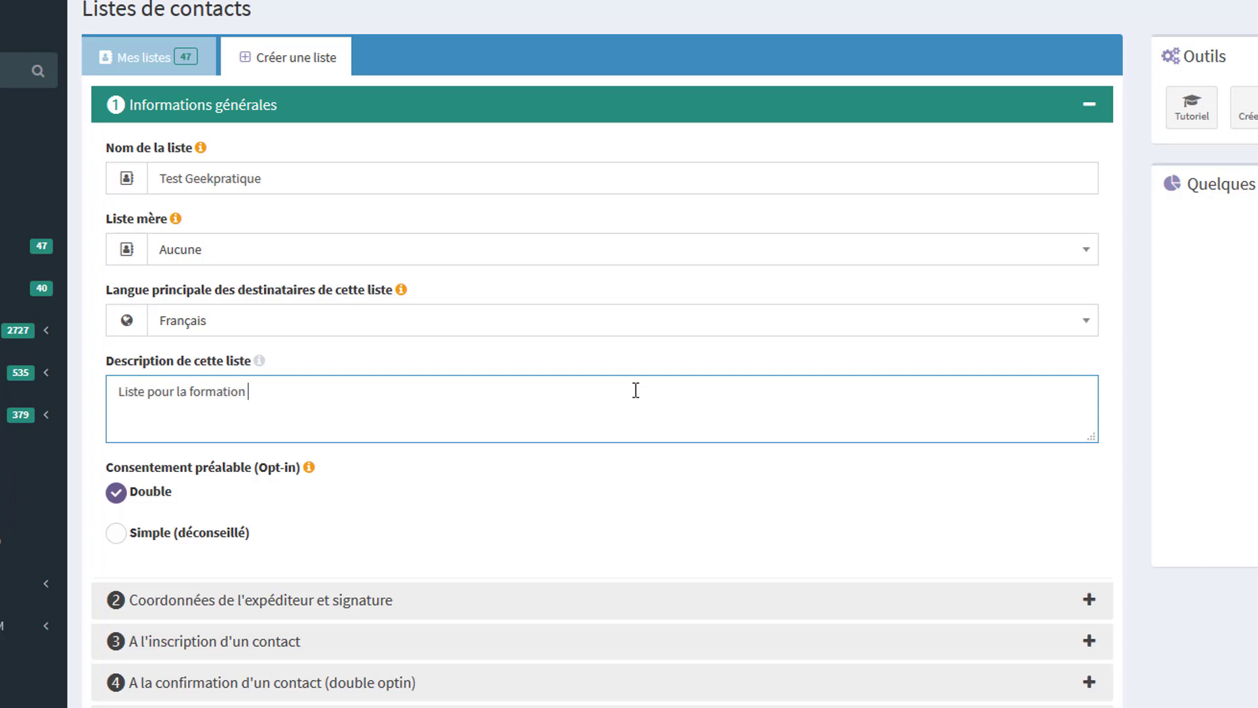
type("Geekpratique")
scroll(631, 381, "down", 1)
scroll(631, 381, "down", 1)
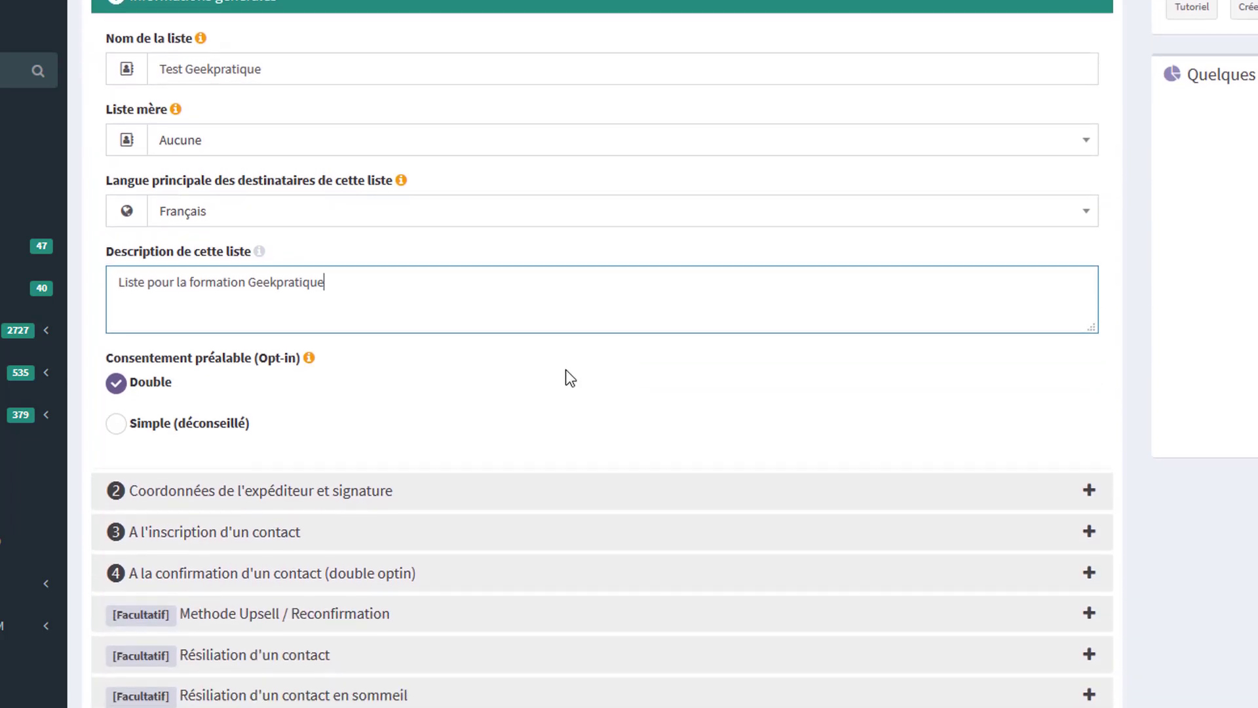
left_click(148, 288)
type("test")
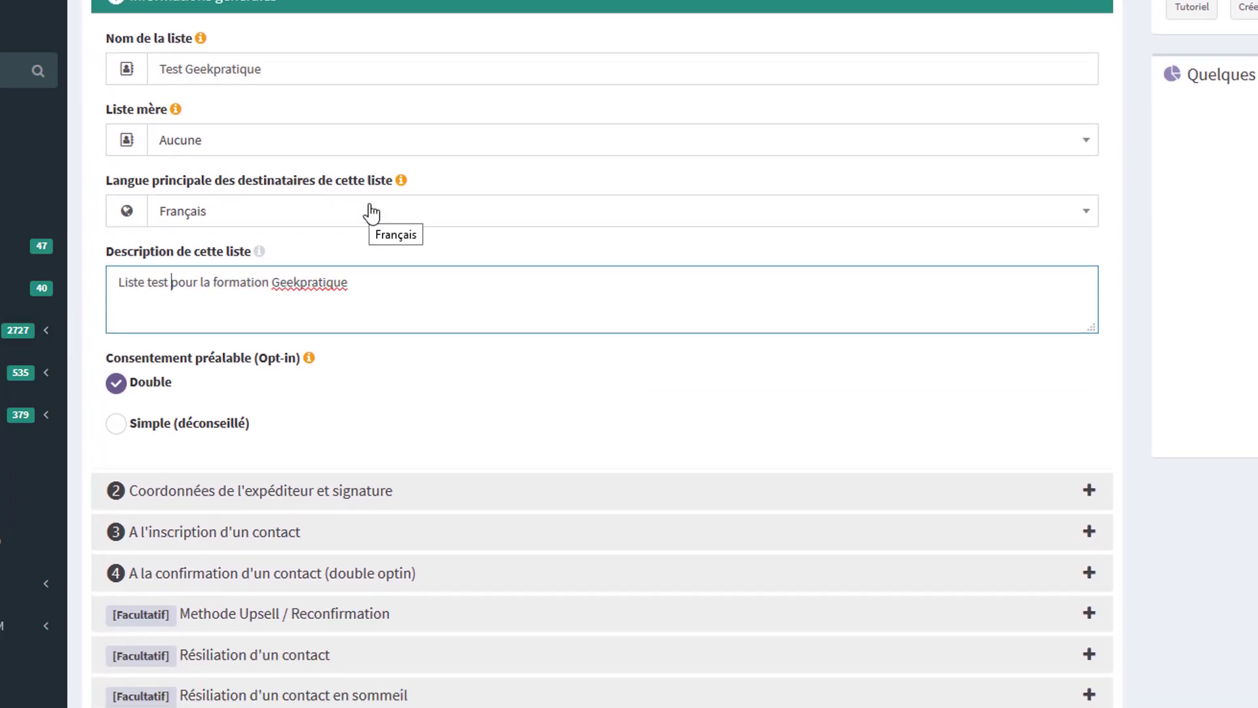
left_click(725, 447)
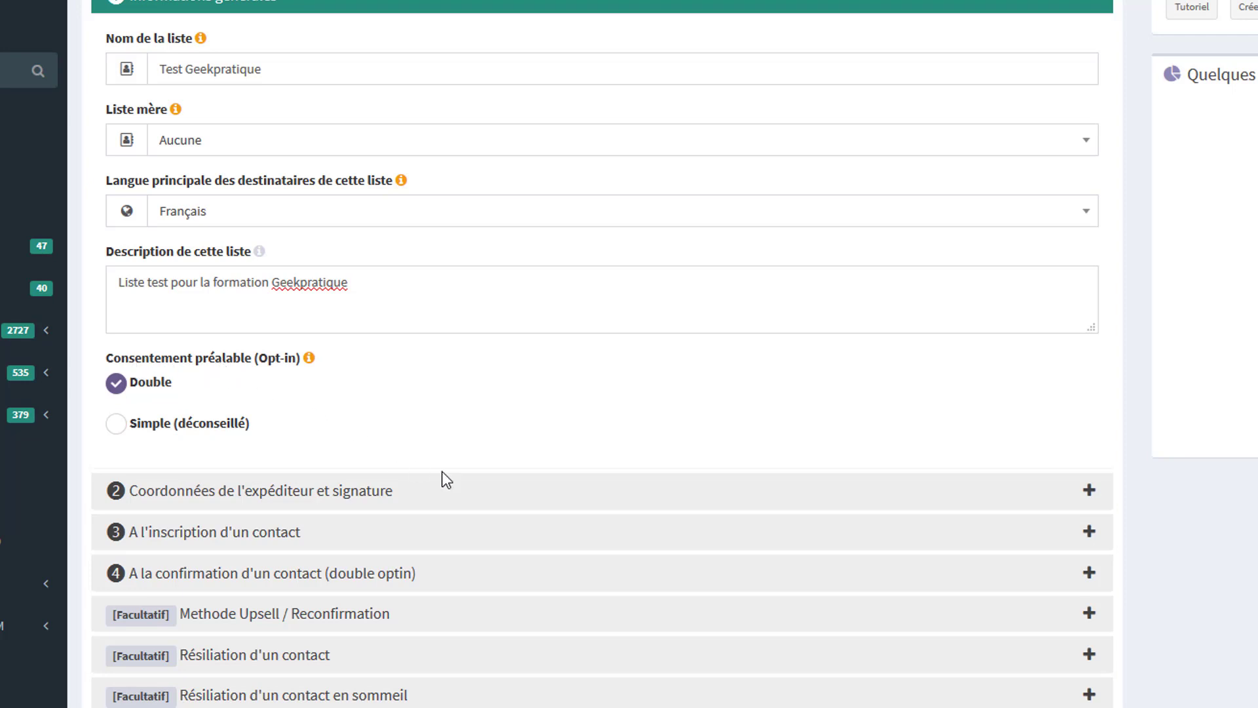
Open the Coordonnées de l'expéditeur et signature section and review the sender name.
scroll(441, 479, "down", 3)
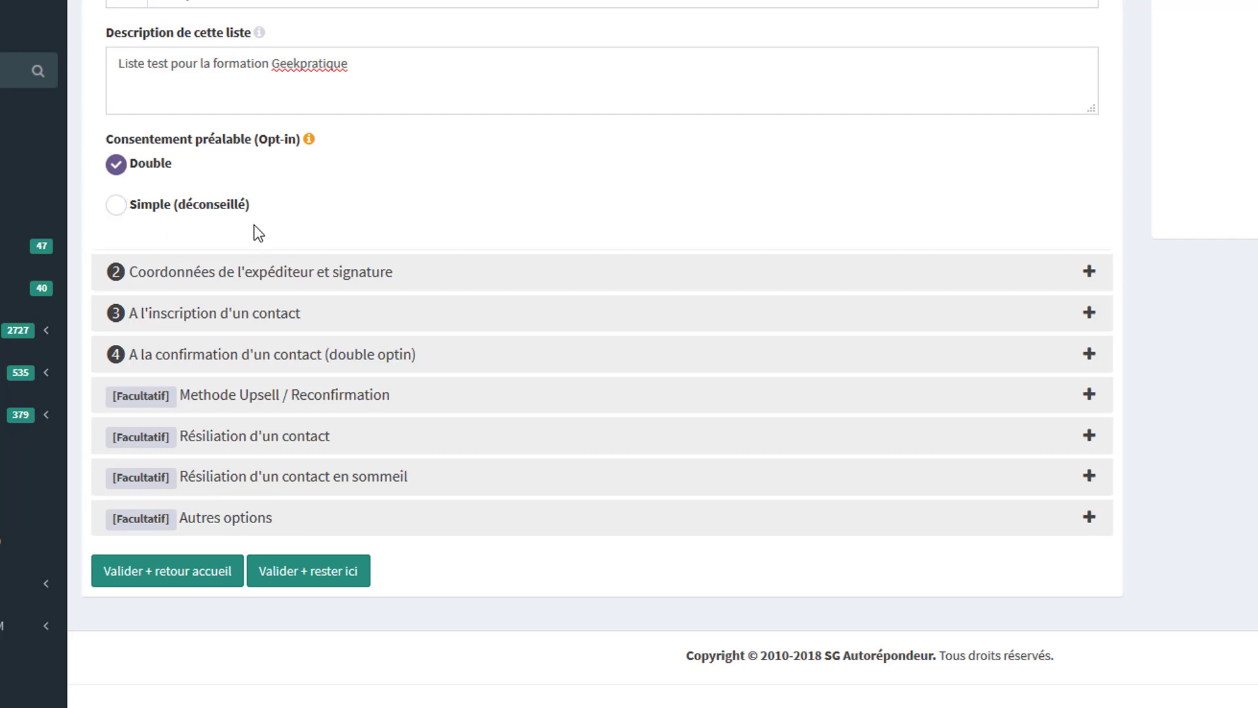
left_click(240, 280)
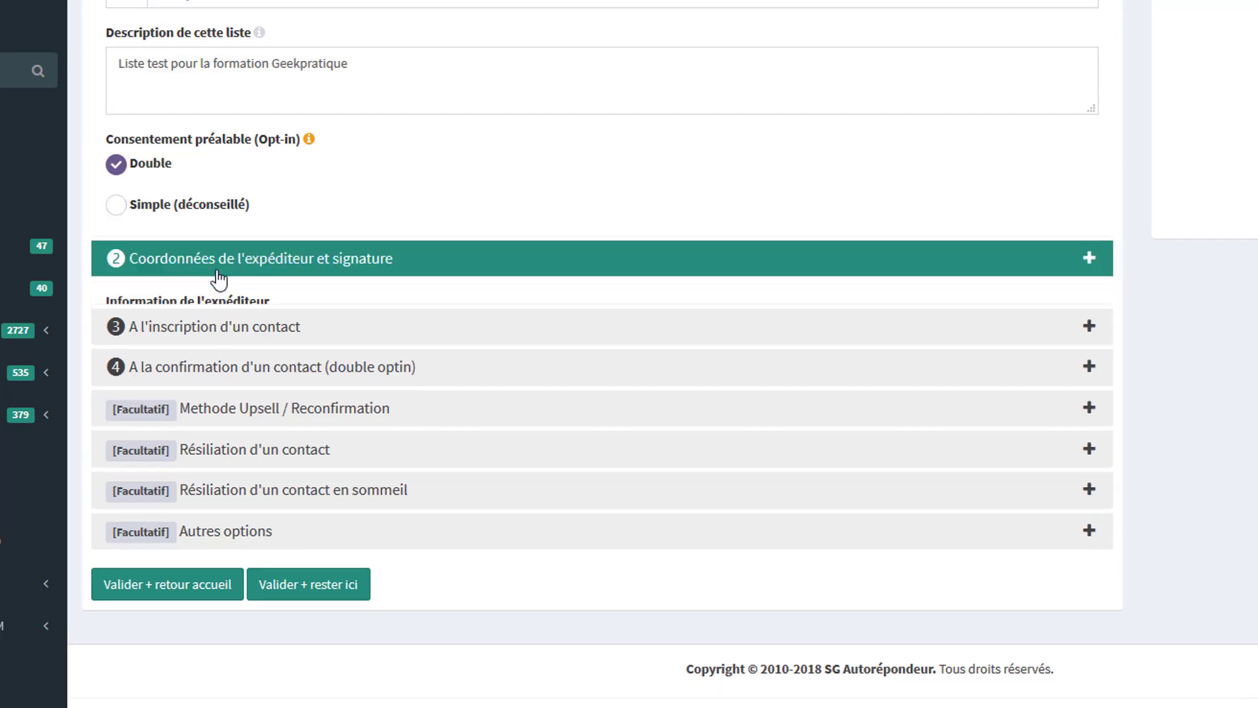
scroll(376, 312, "up", 5)
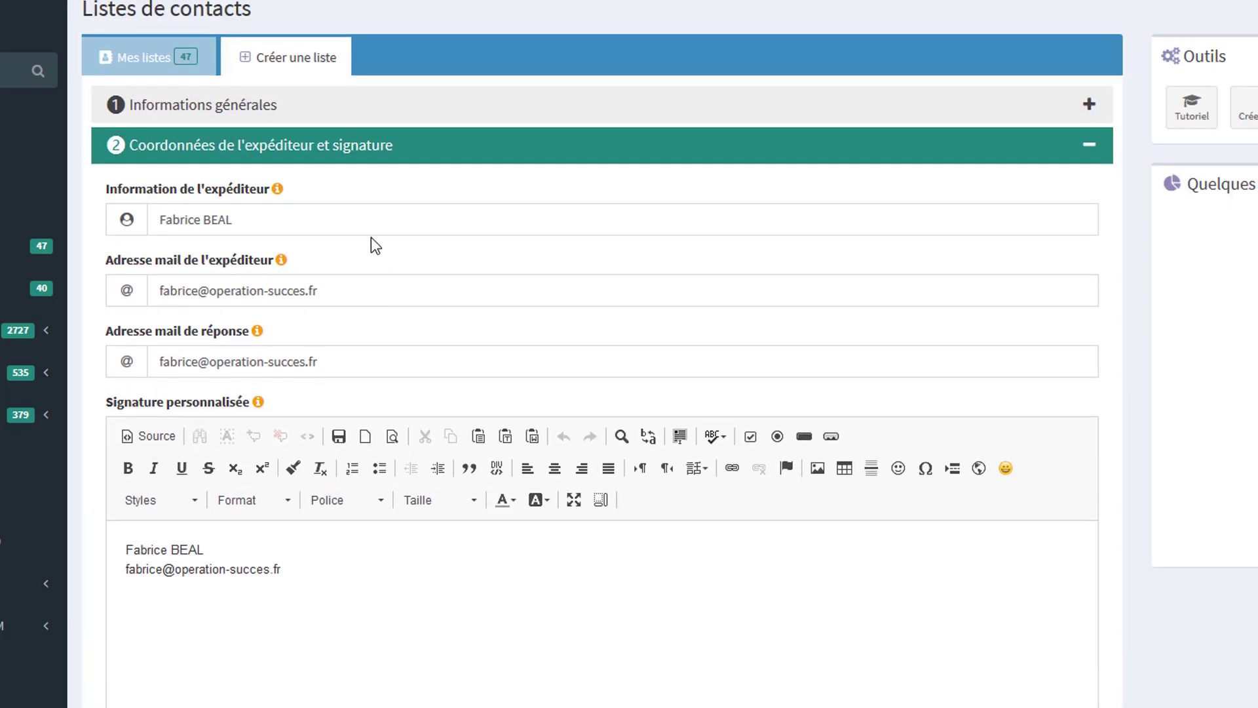
left_click(276, 220)
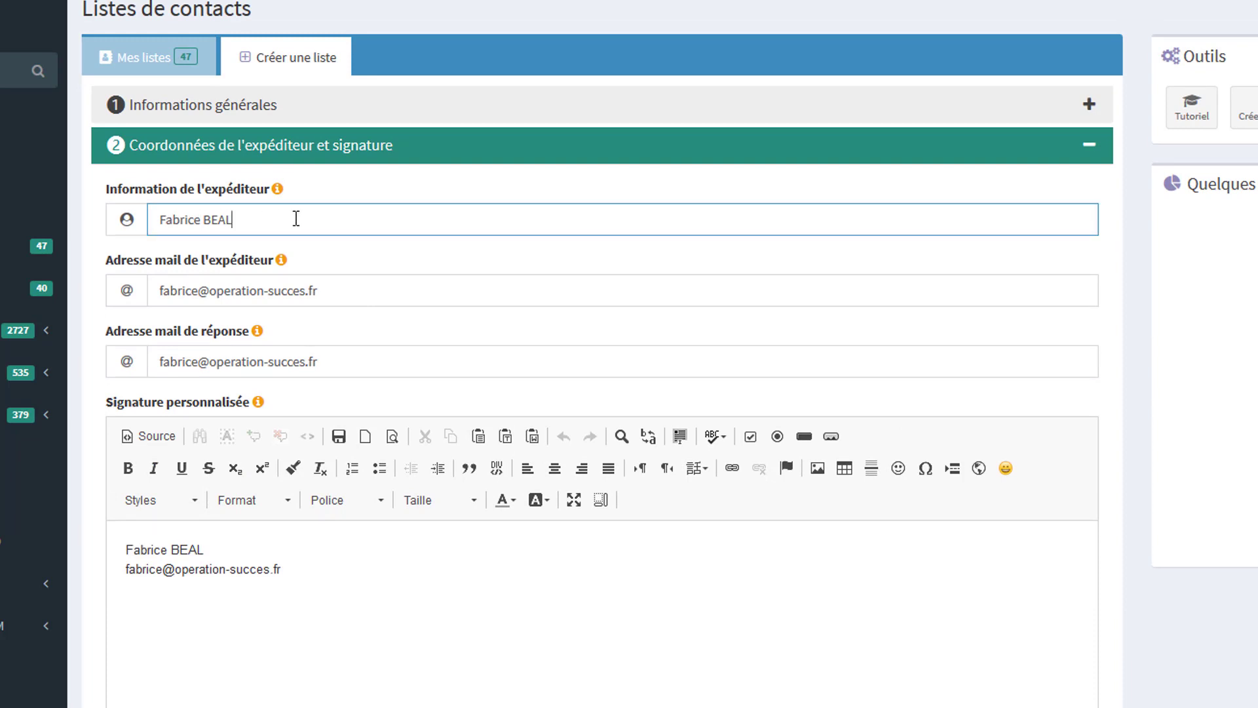
left_click_drag(295, 218, 128, 220)
left_click(337, 218)
Compare the sender and reply email address fields and check the custom signature's content.
left_click(374, 290)
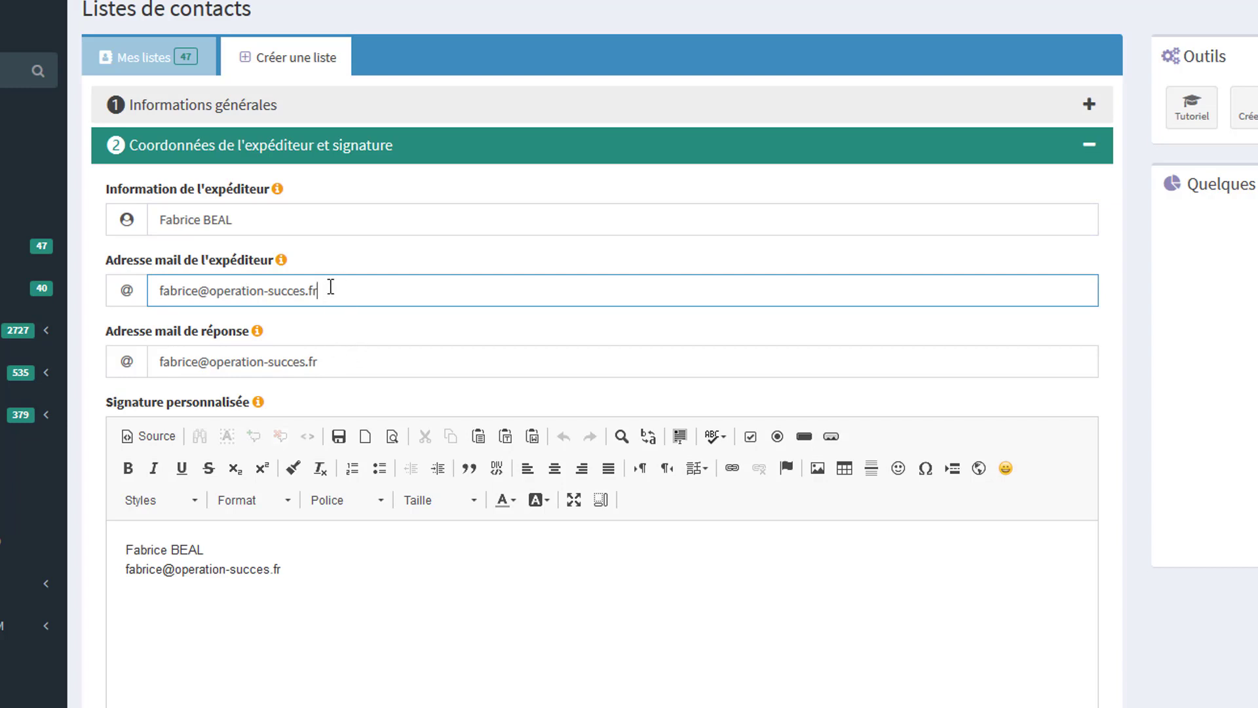
left_click(345, 363)
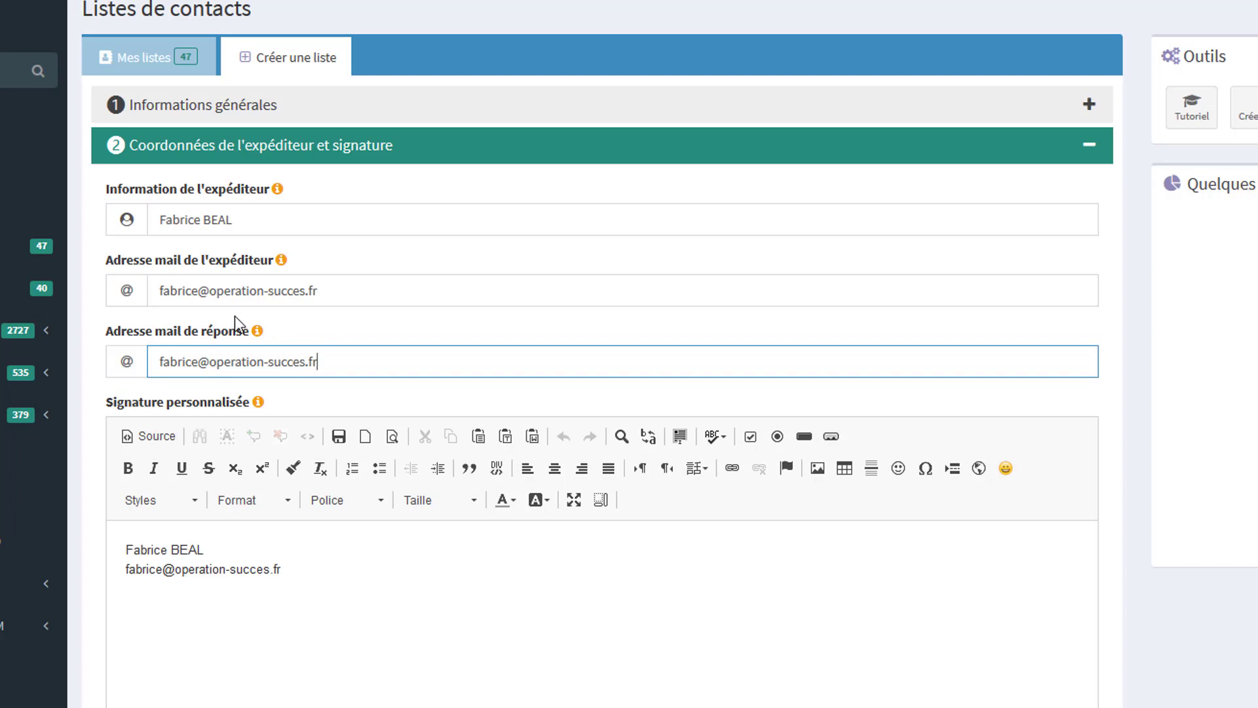
left_click(339, 290)
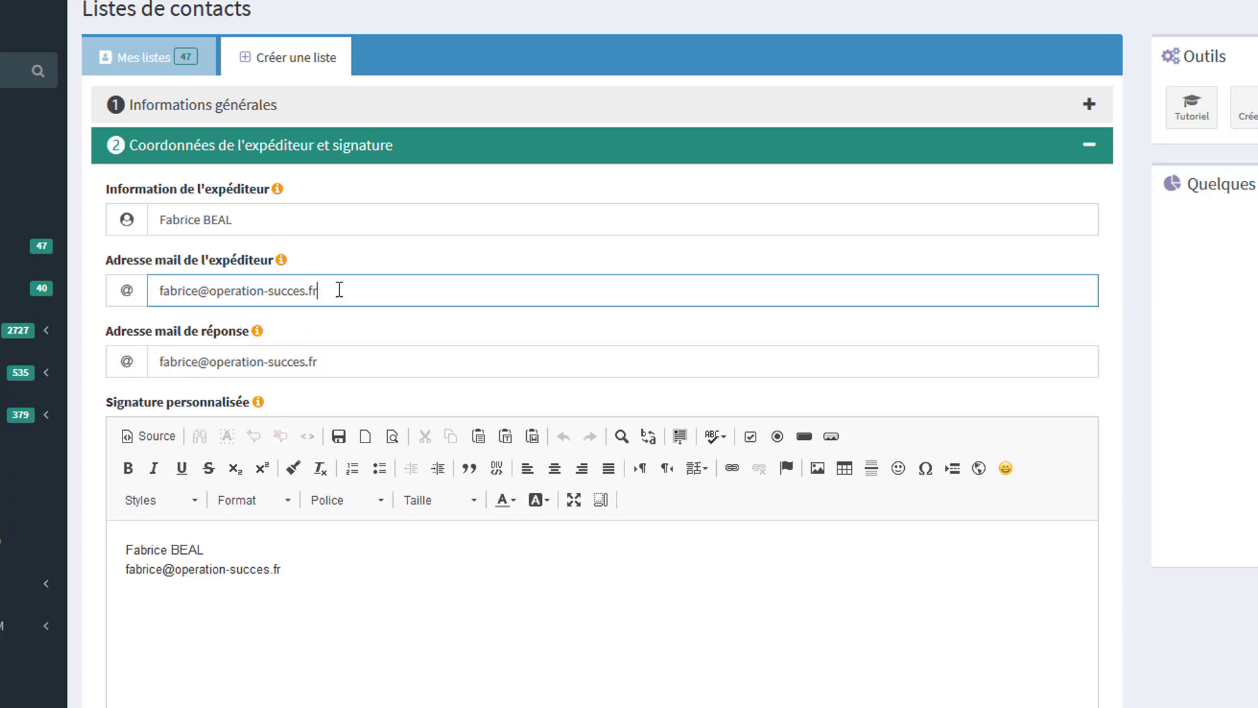
left_click(340, 362)
left_click(353, 289)
left_click(351, 367)
scroll(494, 482, "down", 2)
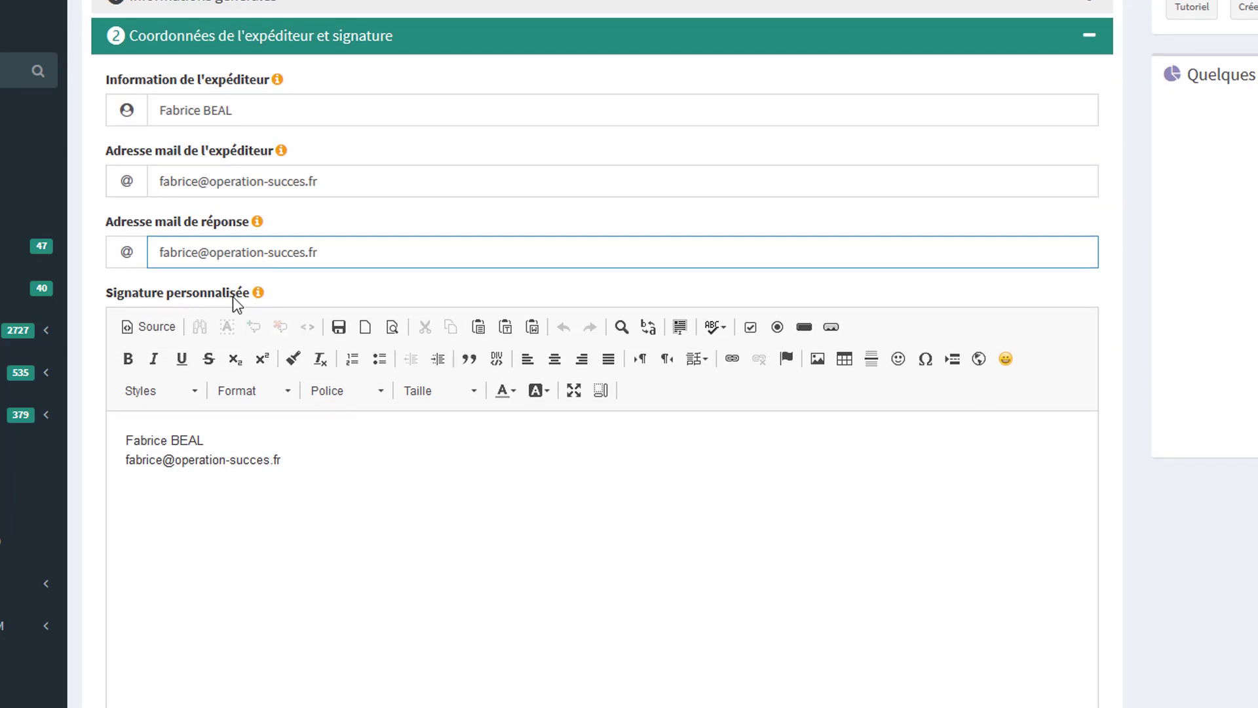
left_click(305, 462)
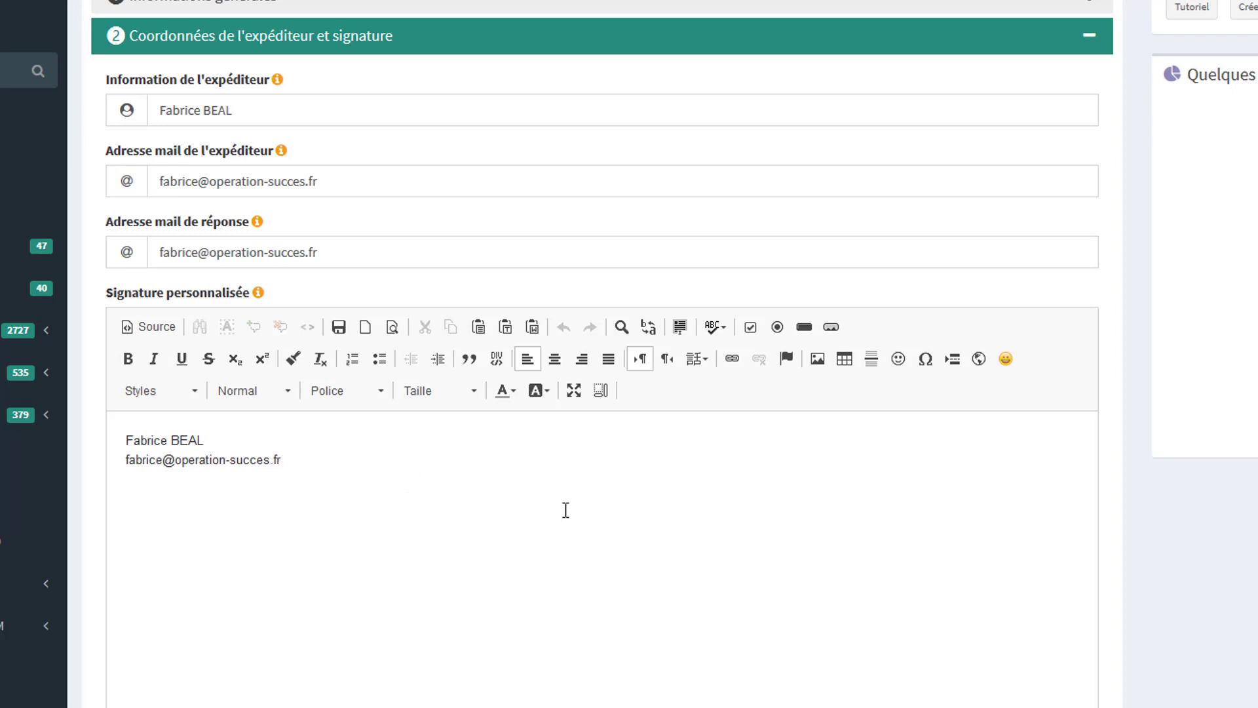
Open the A l'inscription d'un contact section and look through its page, message and timing fields.
scroll(635, 511, "down", 8)
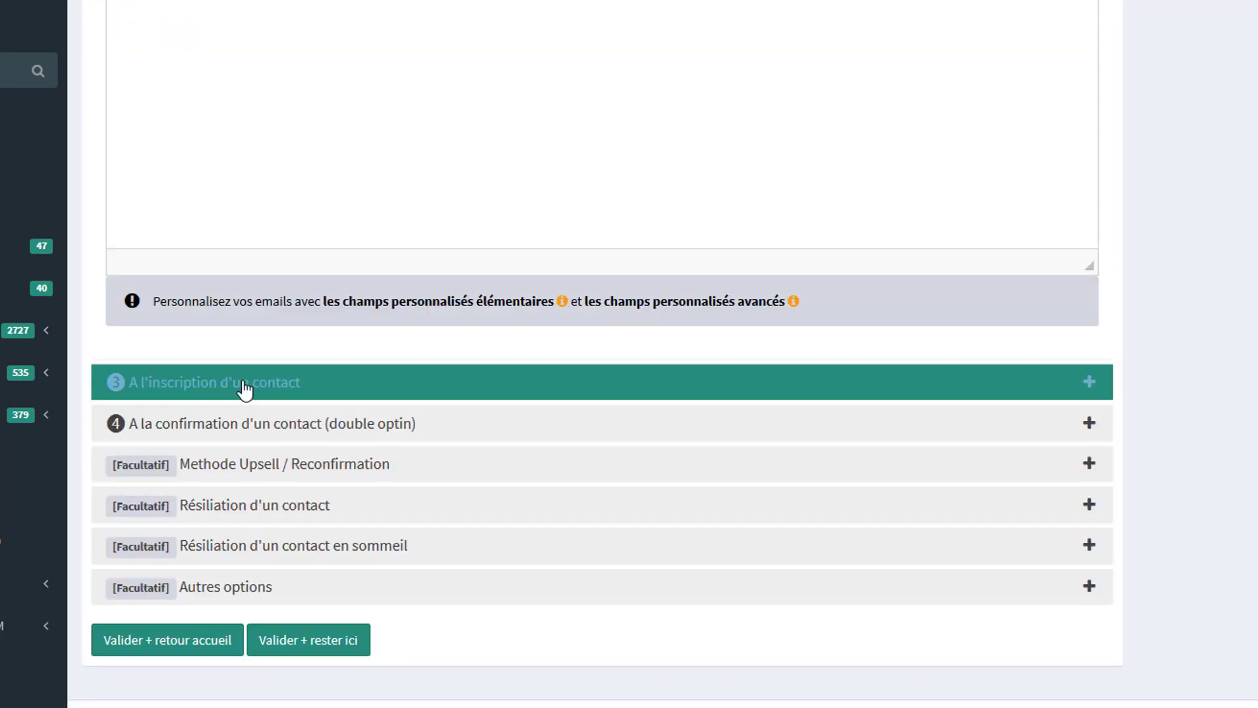
left_click(245, 387)
scroll(247, 391, "down", 10)
scroll(429, 469, "up", 5)
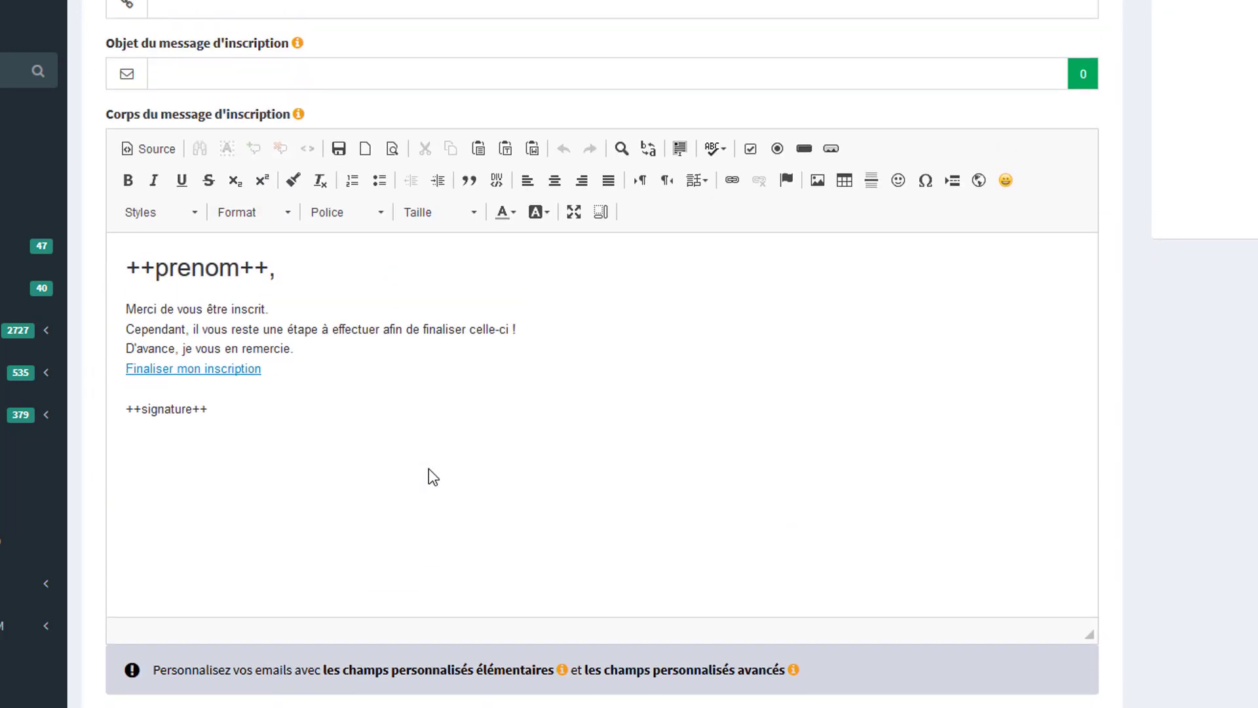
scroll(429, 469, "up", 2)
scroll(429, 469, "down", 4)
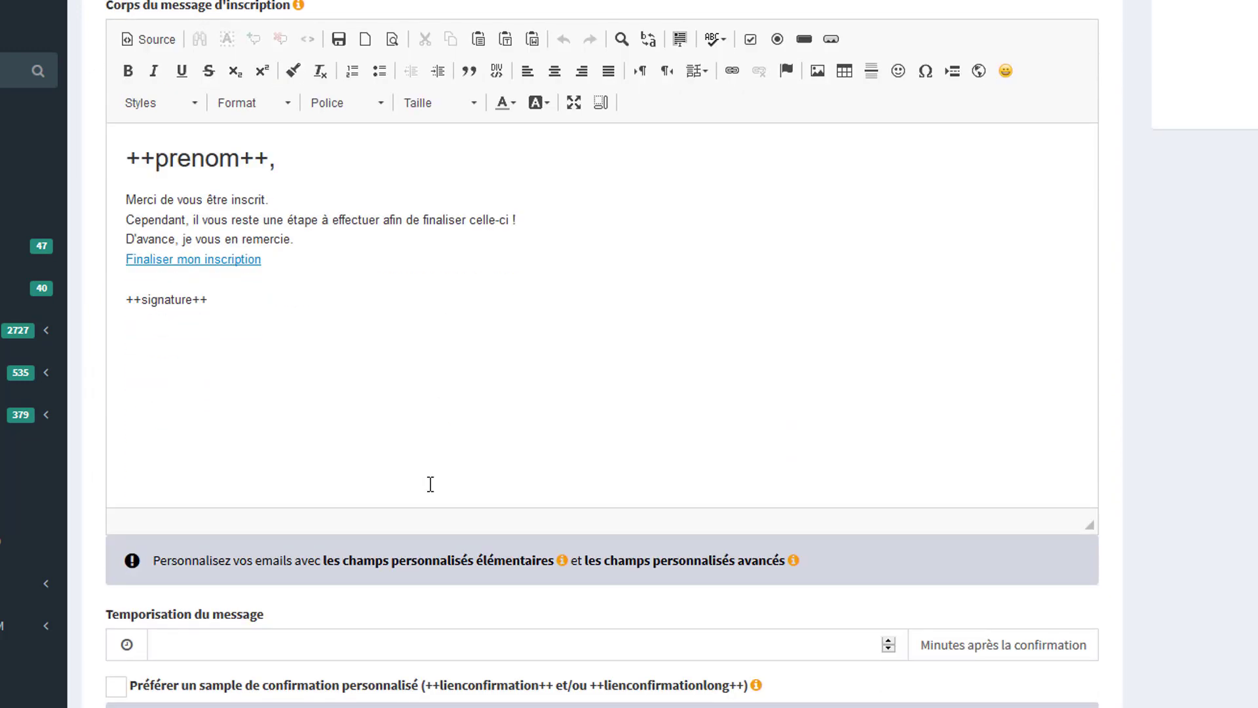
scroll(431, 484, "up", 7)
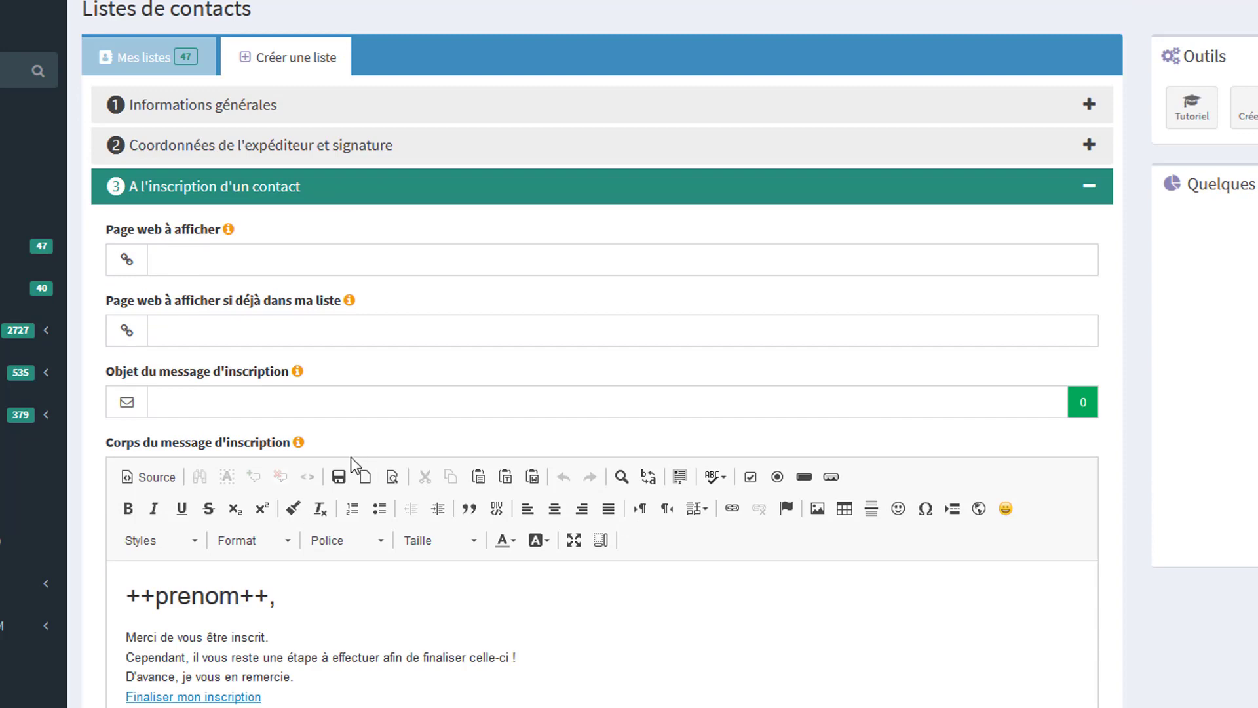
scroll(351, 457, "down", 5)
scroll(351, 457, "down", 3)
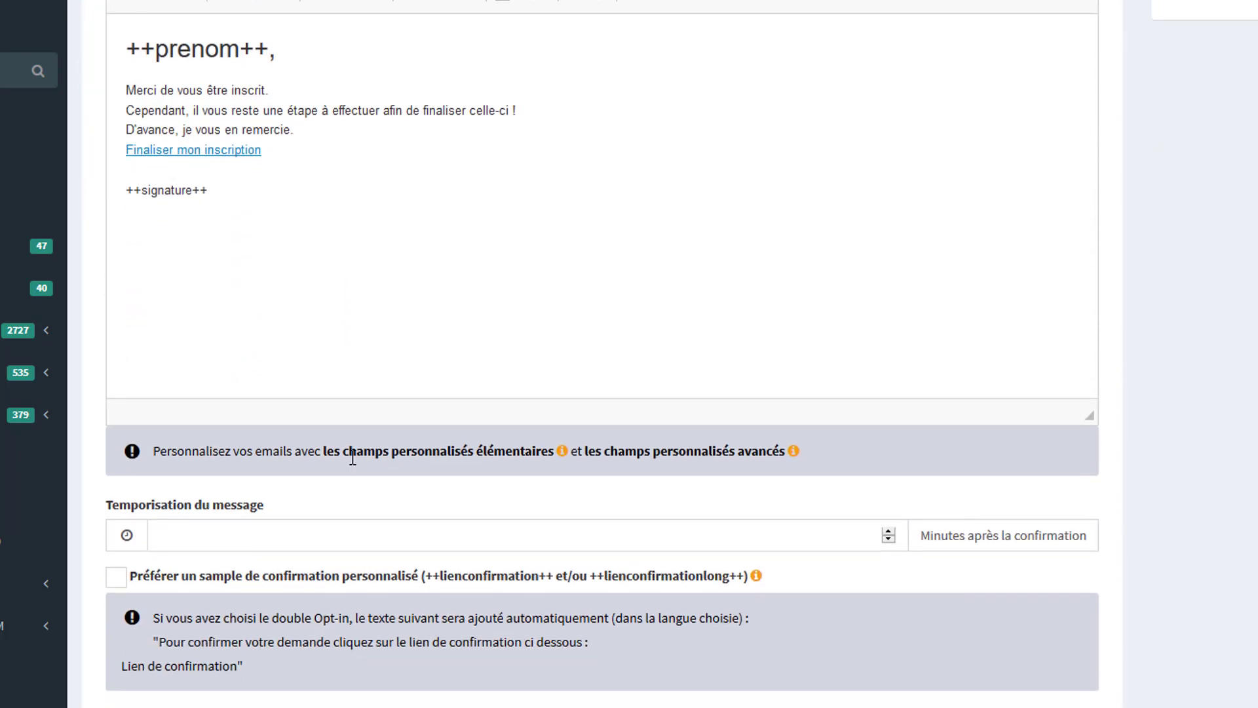
scroll(352, 457, "down", 6)
scroll(351, 455, "up", 14)
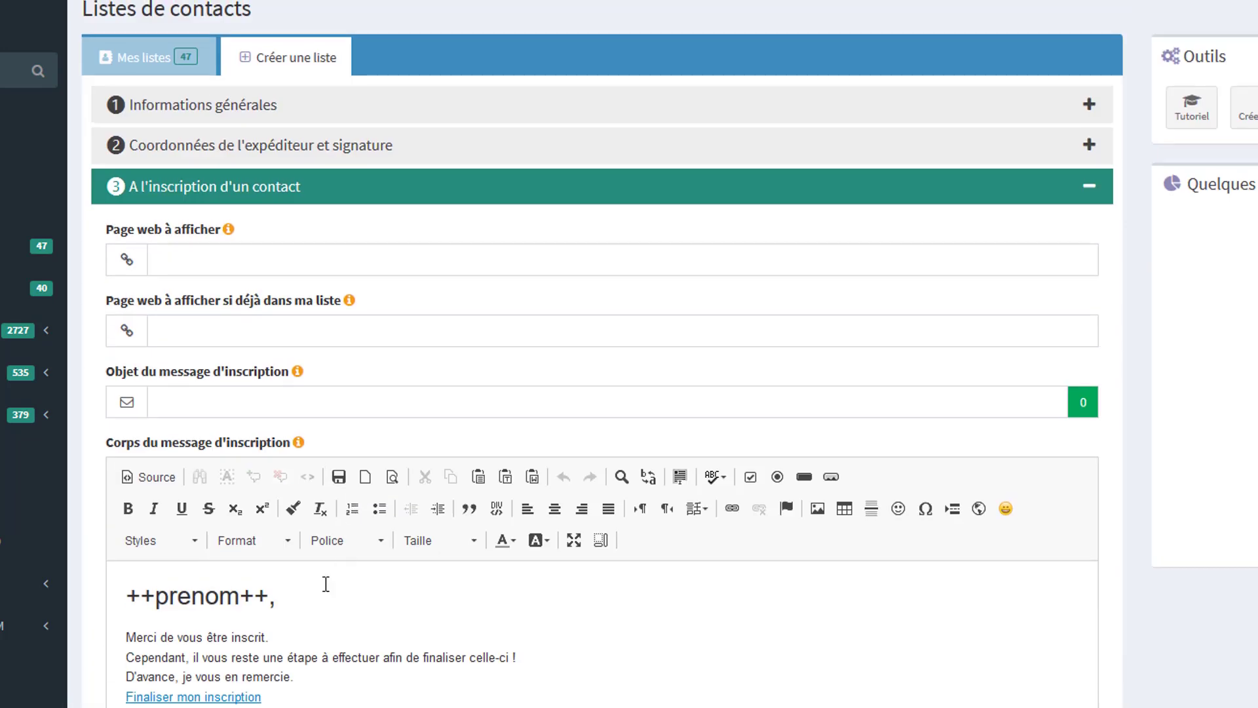
Examine the default registration message body, including its ++prenom++ placeholder and introductory text.
left_click(292, 637)
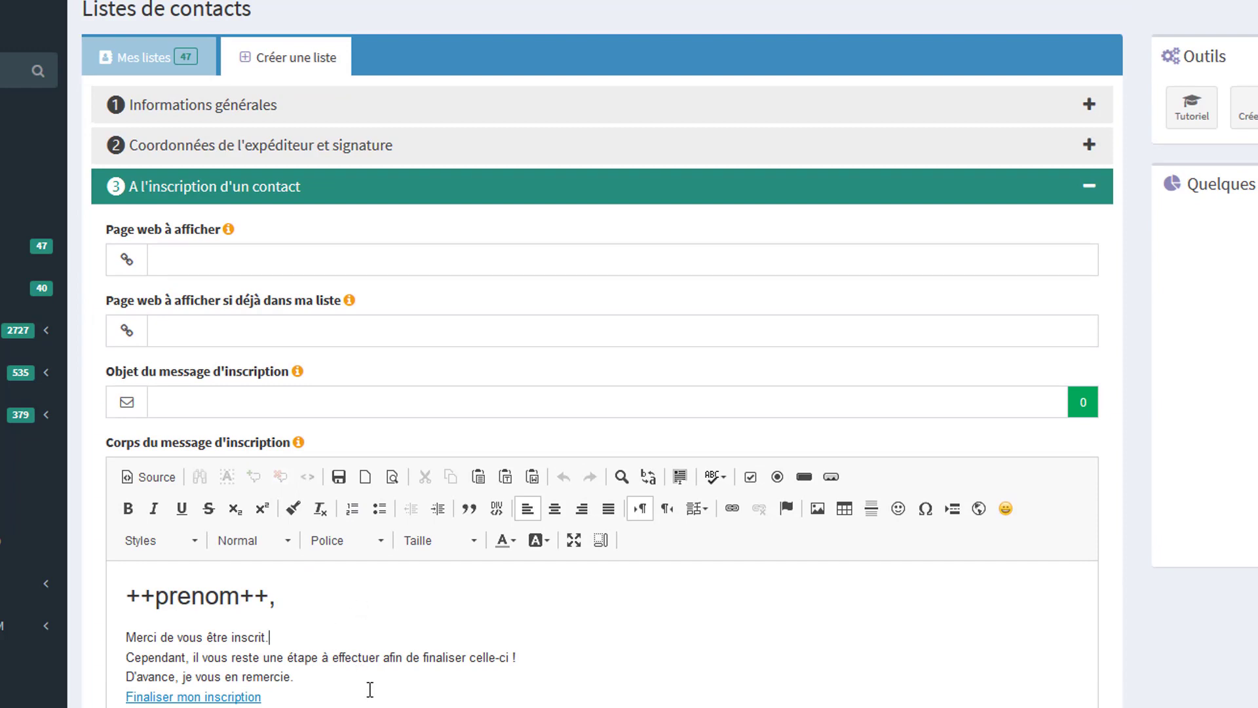
left_click(416, 616)
left_click(359, 657)
left_click(231, 657)
left_click_drag(269, 596, 113, 598)
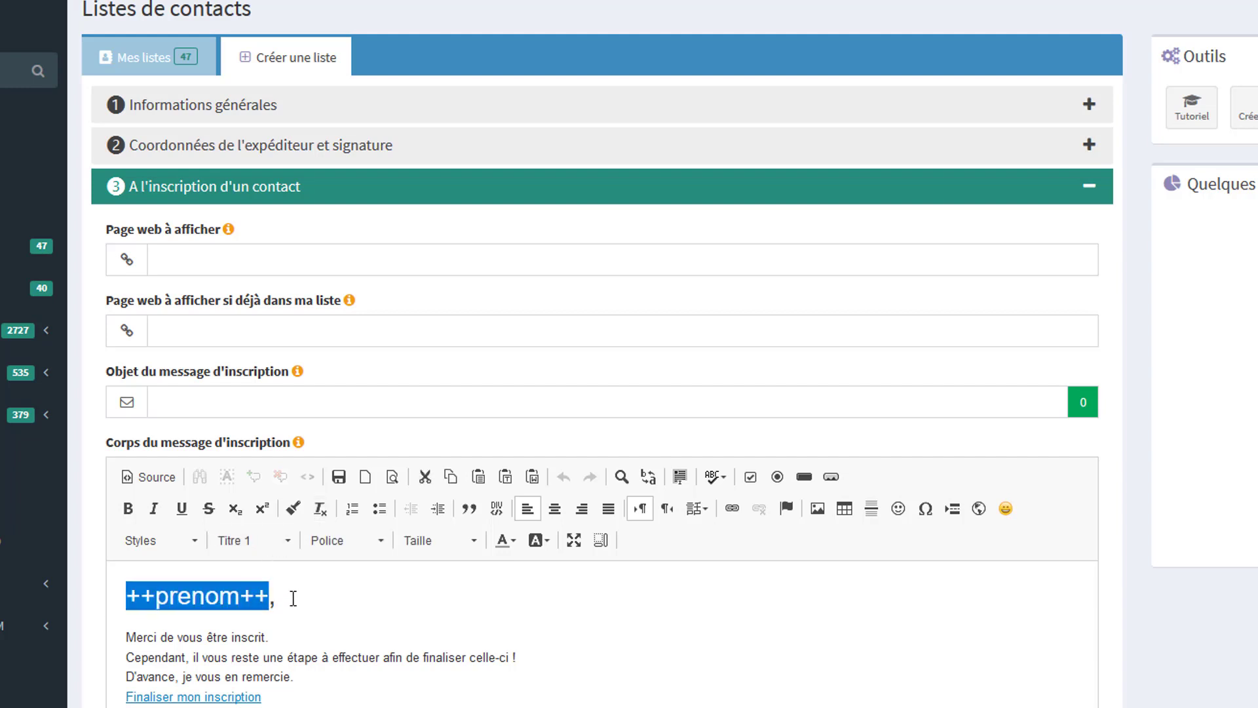
left_click_drag(270, 597, 101, 605)
key("Down")
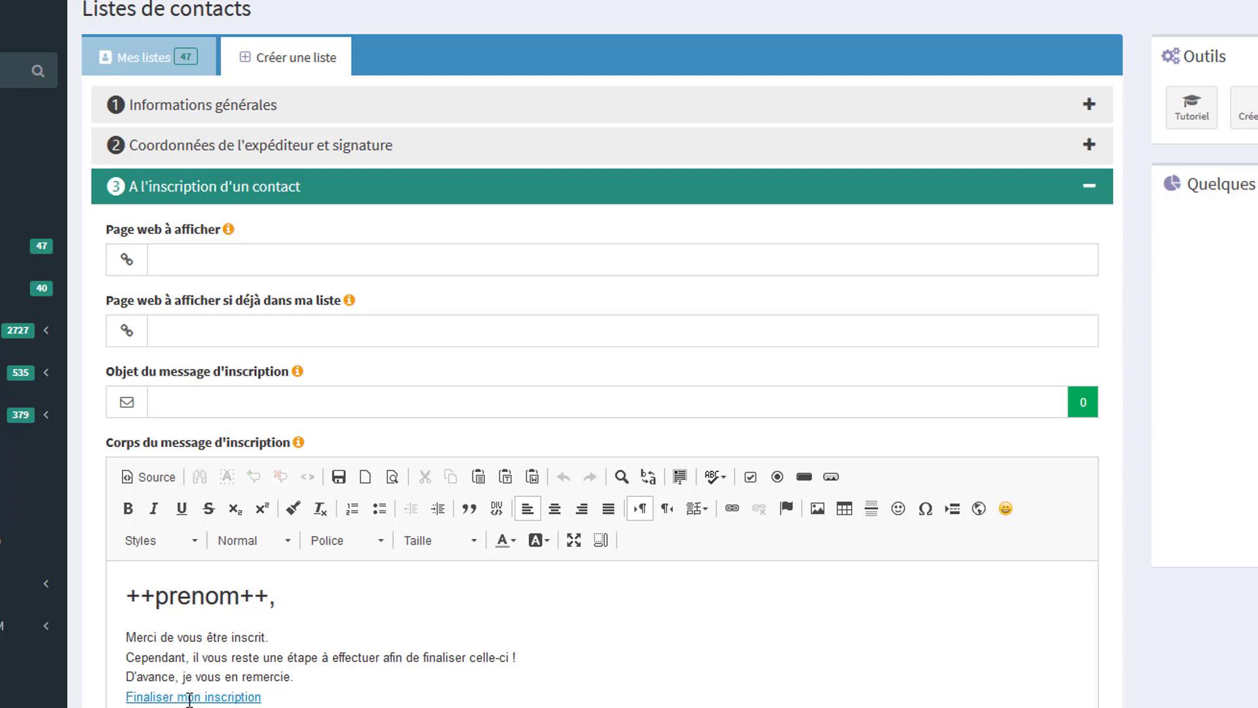
Change the confirmation link text in the registration message to "Merci de cliquer sur ce lien pour valider votre inscription".
left_click(289, 697)
scroll(340, 666, "down", 3)
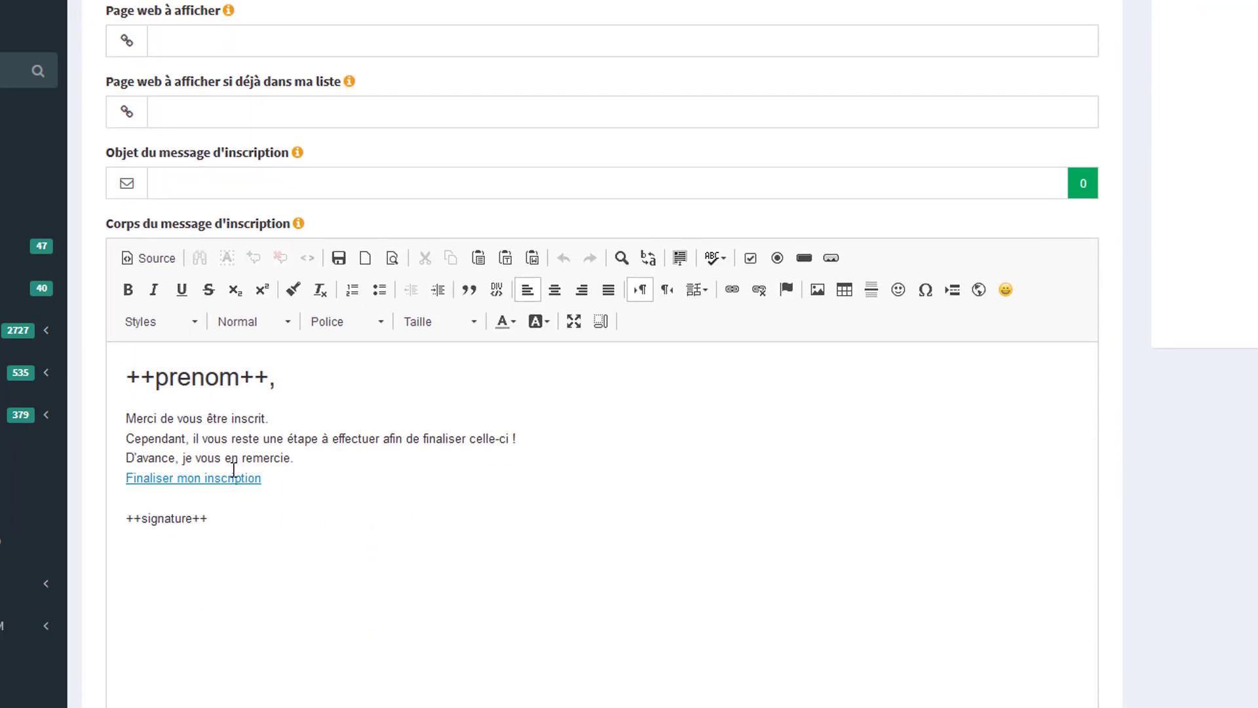
key("BackSpace")
key("BackSpace")
key("BackSpace")
key("BackSpace")
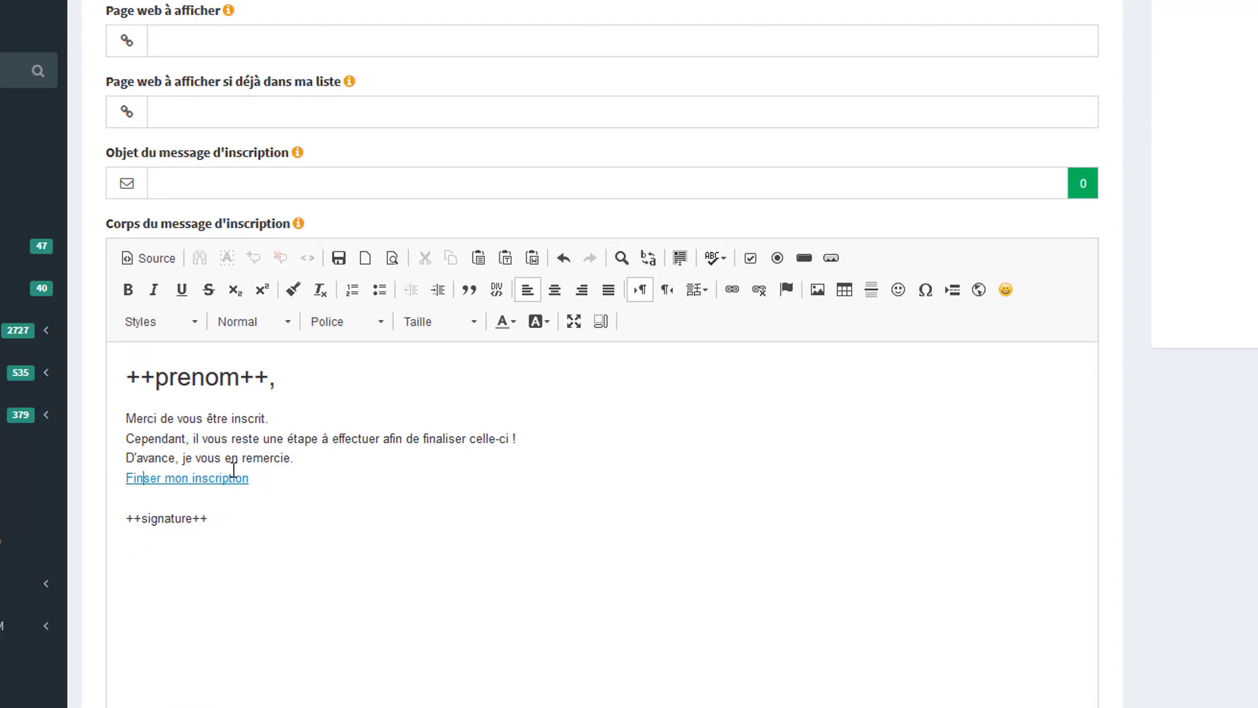
type("Merci de cliquer sur c")
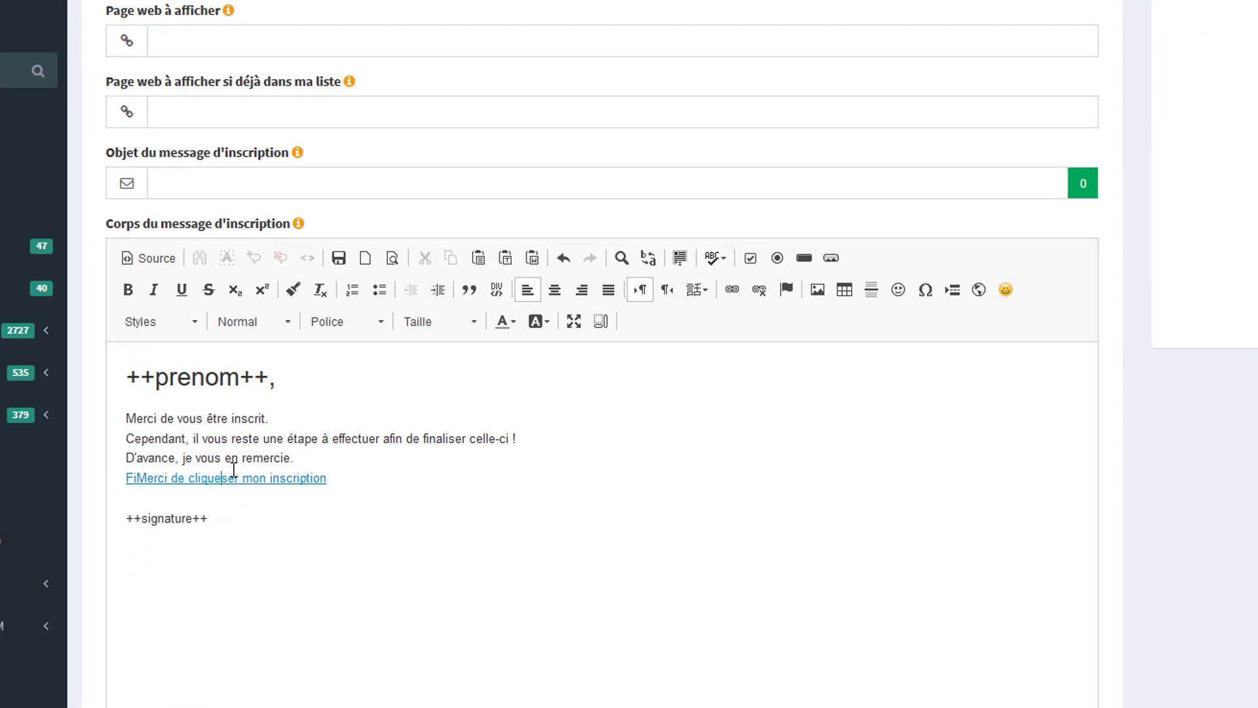
type("e lien pour ")
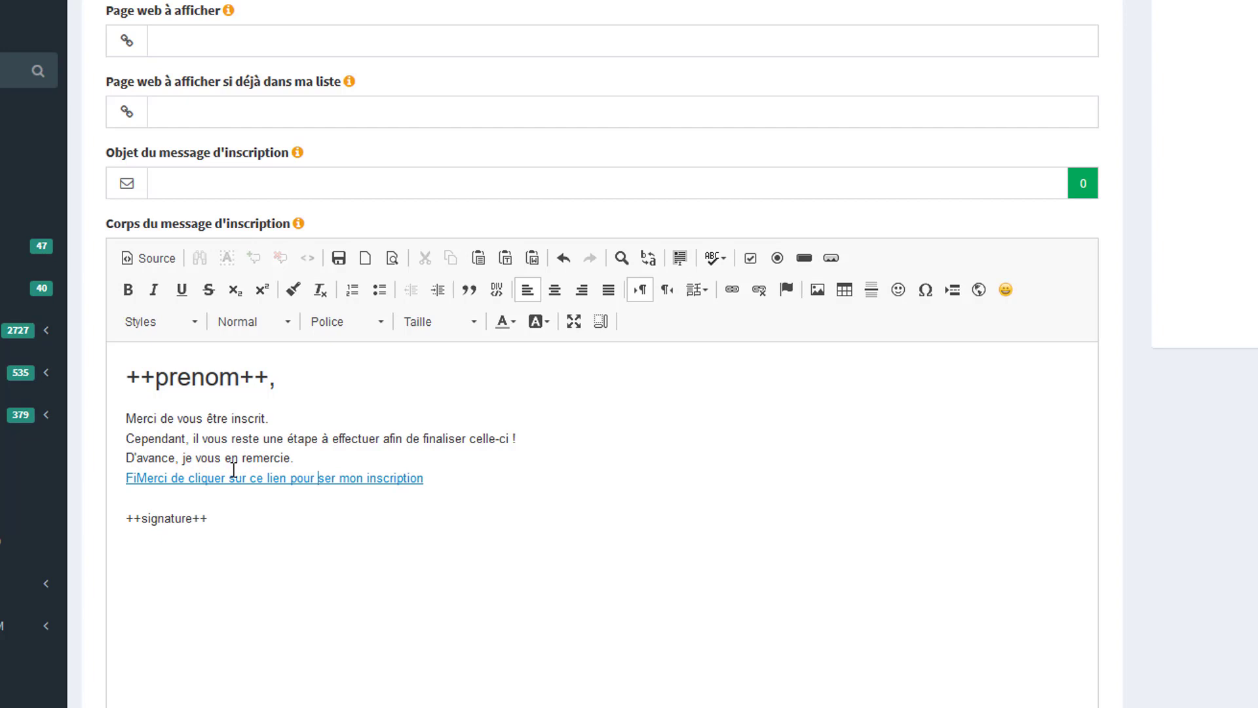
type("valider")
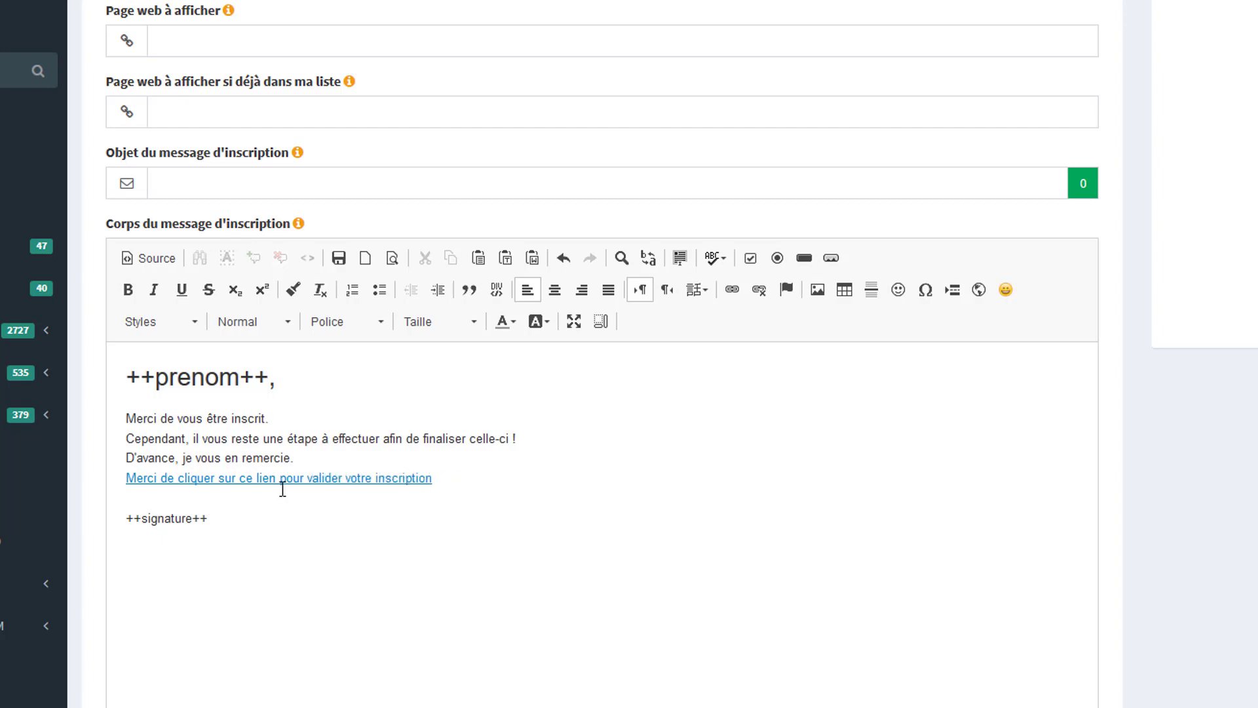
Examine the ++signature++ placeholder in the registration message and reread the message body.
left_click(203, 519)
triple_click(247, 517)
left_click(230, 518)
left_click_drag(218, 517, 101, 517)
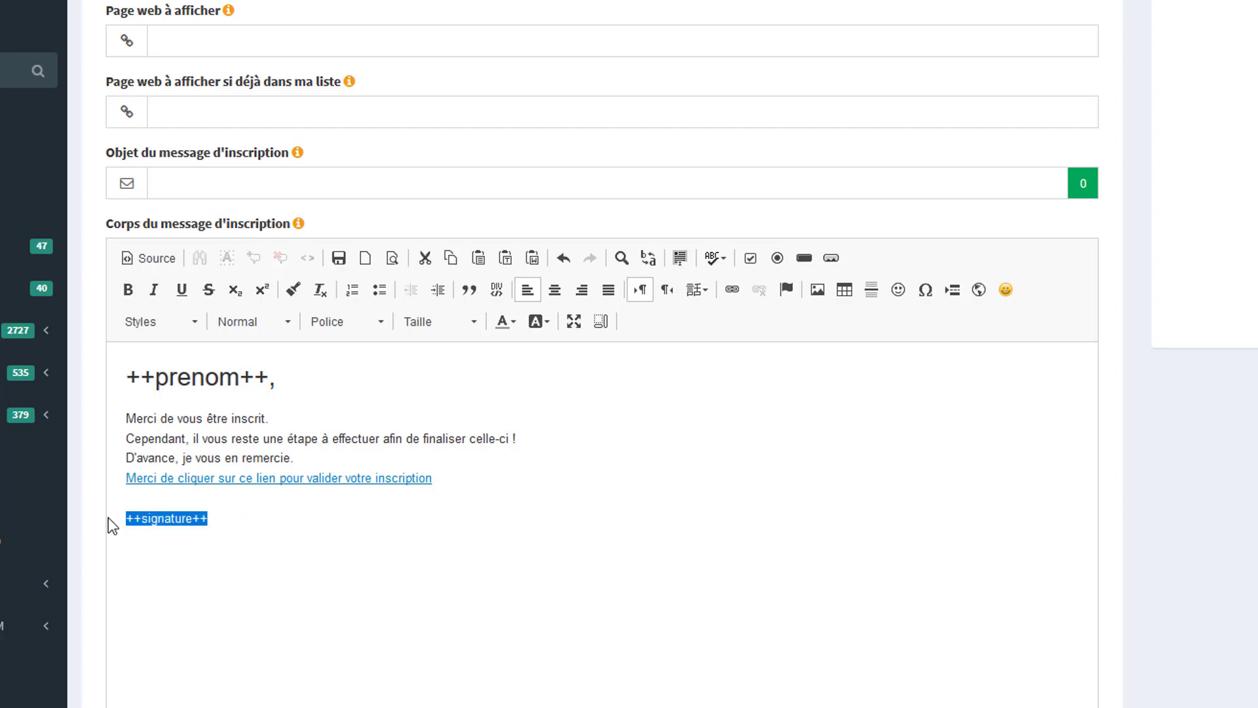
scroll(357, 576, "up", 3)
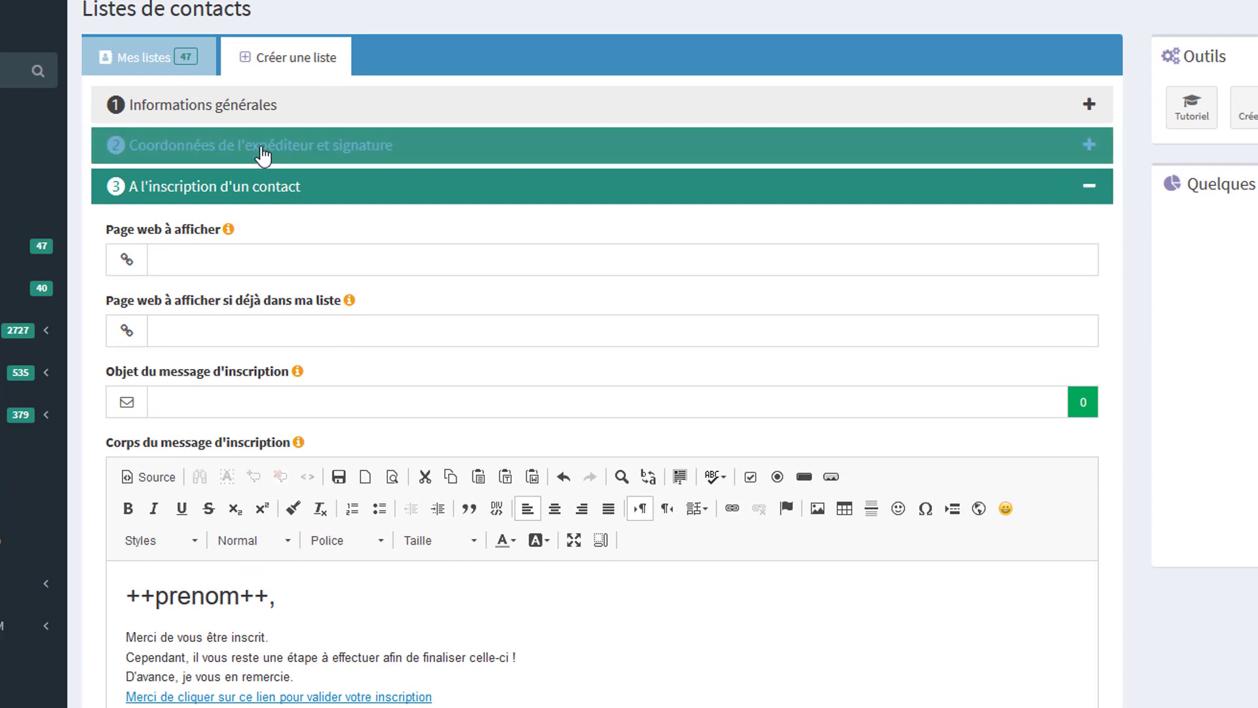
scroll(322, 592, "down", 6)
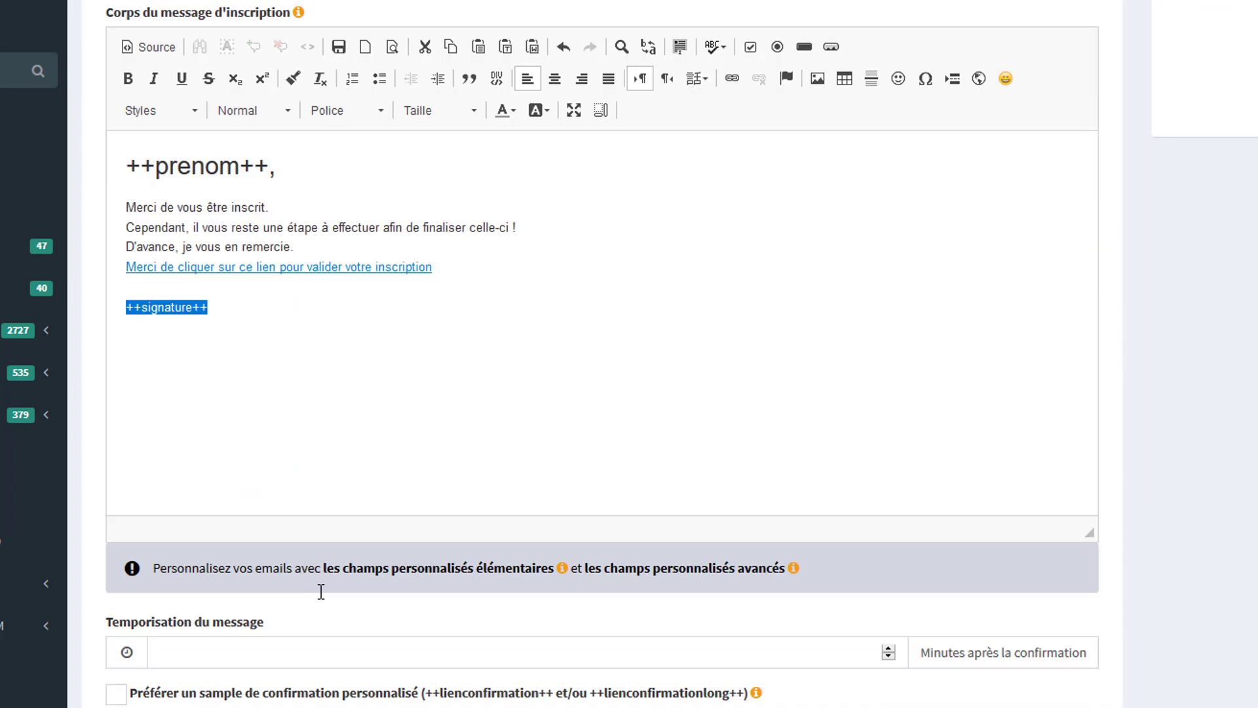
left_click(239, 300)
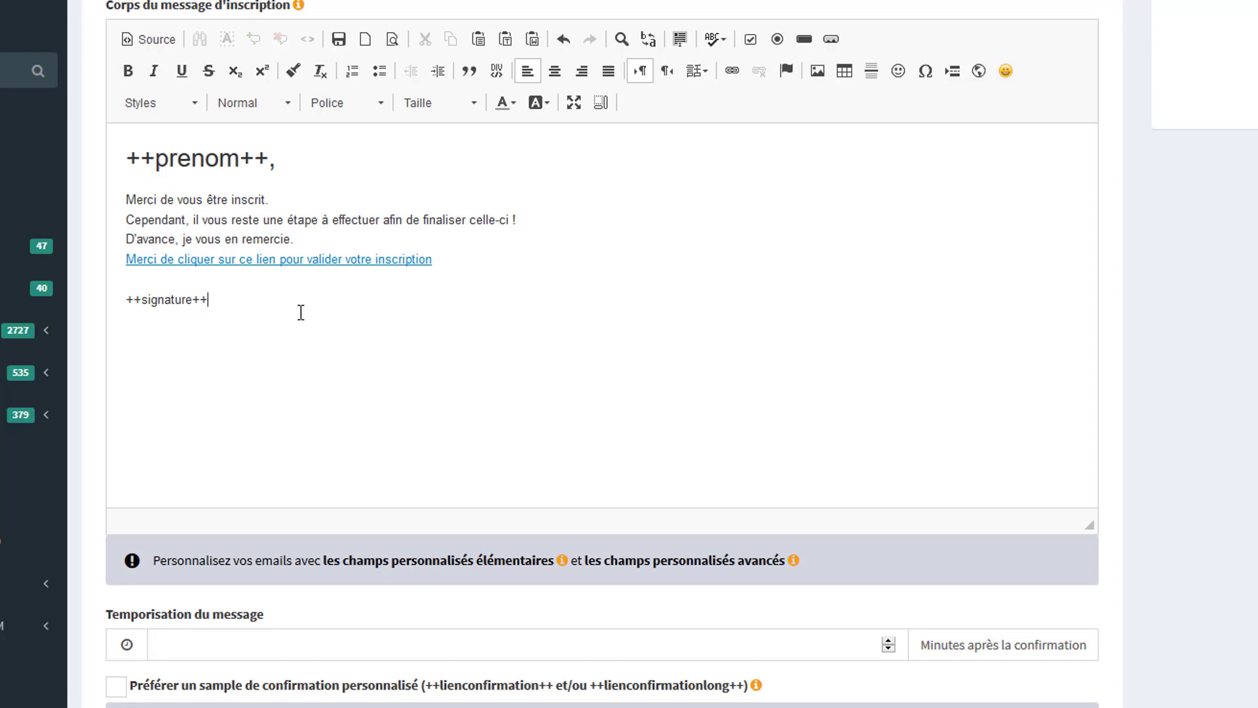
scroll(343, 295, "up", 2)
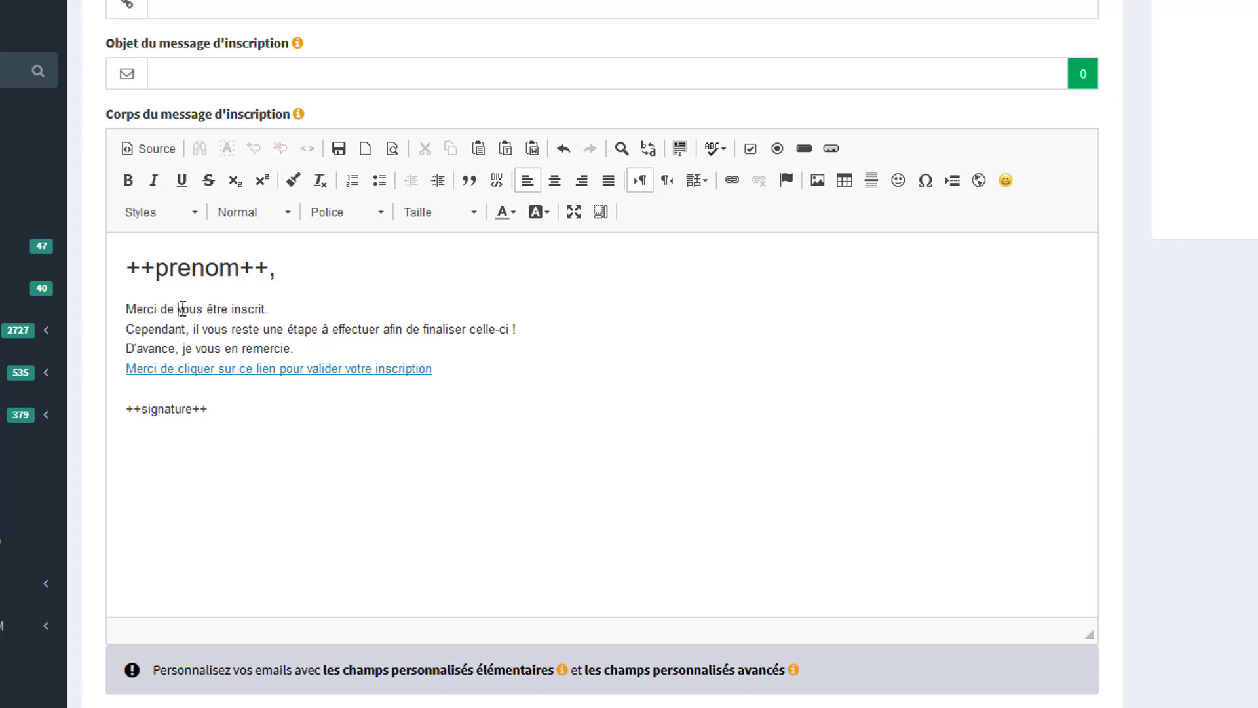
left_click(312, 345)
Examine the two web page fields of the registration section, for new contacts and for contacts already in the list.
scroll(470, 413, "up", 5)
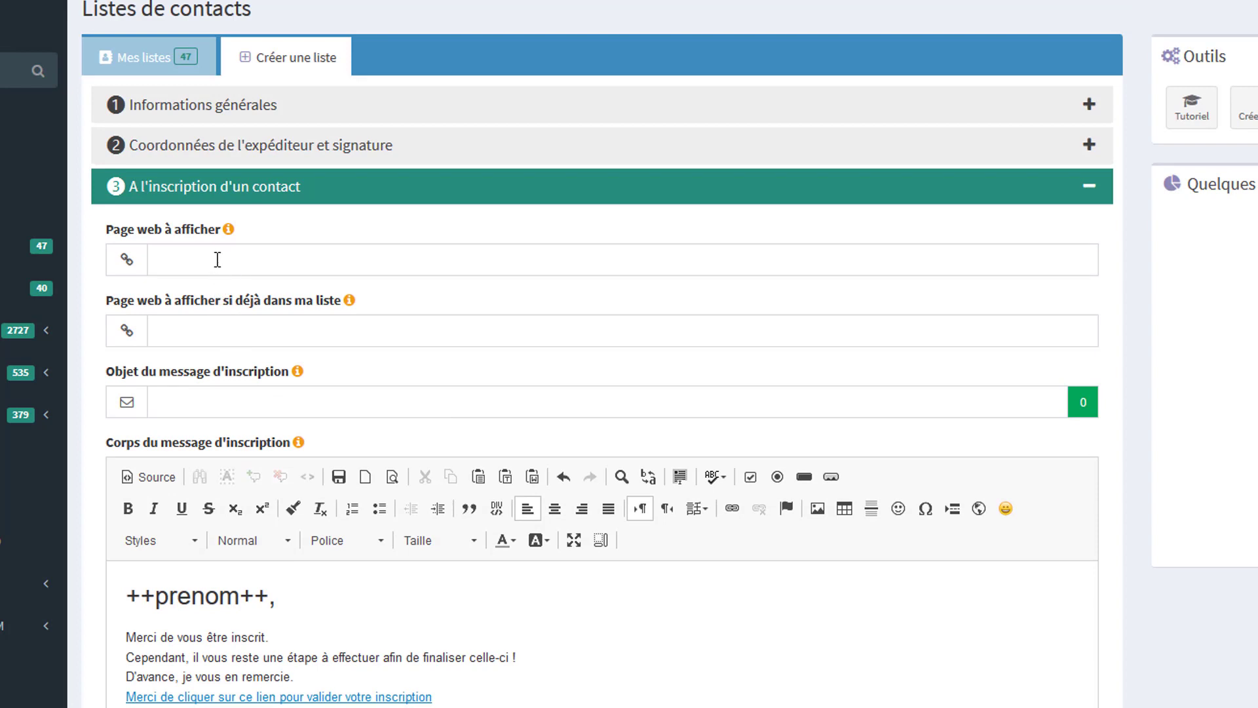
left_click(218, 259)
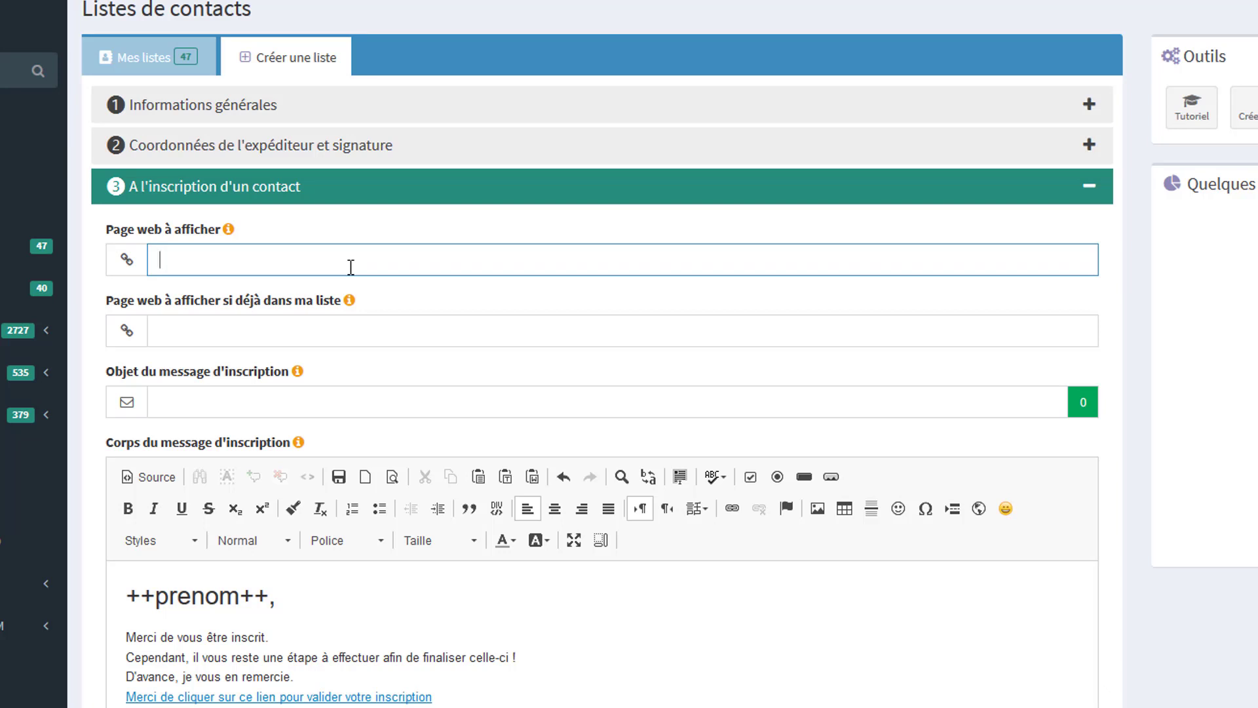
left_click(314, 330)
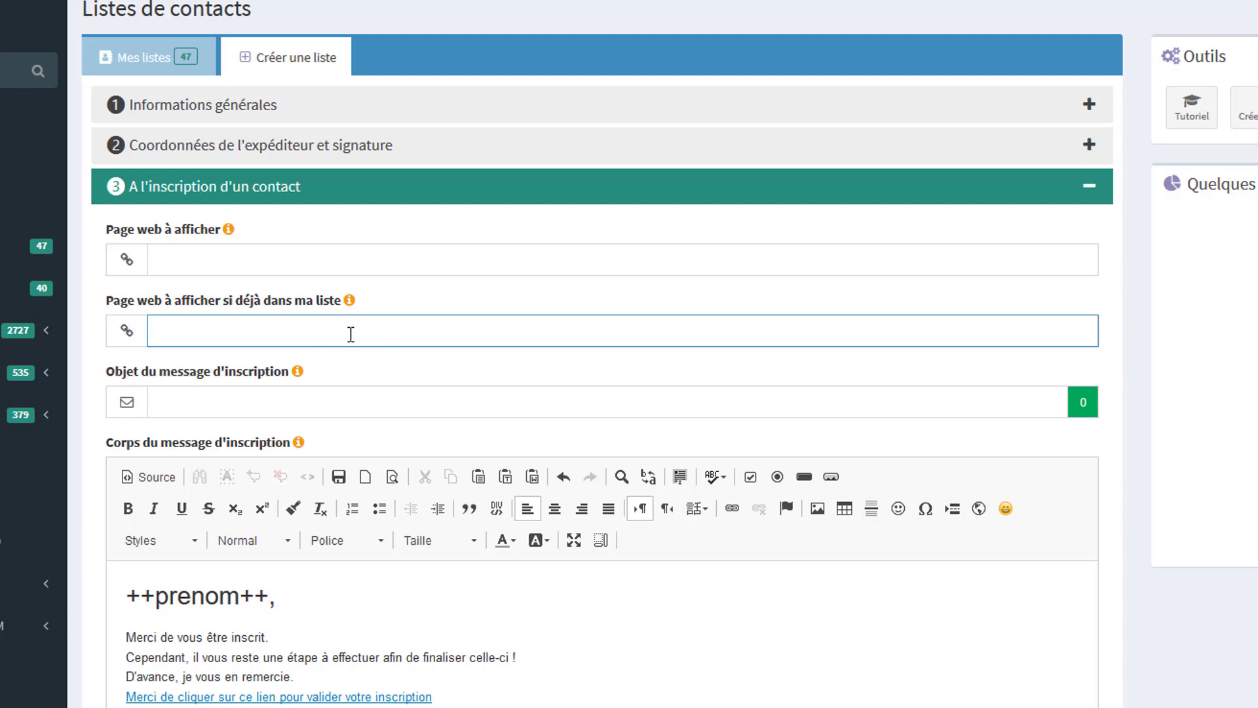
left_click(298, 256)
left_click(277, 331)
left_click(269, 255)
left_click(254, 328)
Set the registration message subject to "SVP, confirmez votre inscription !" and check the message body below it.
left_click(328, 397)
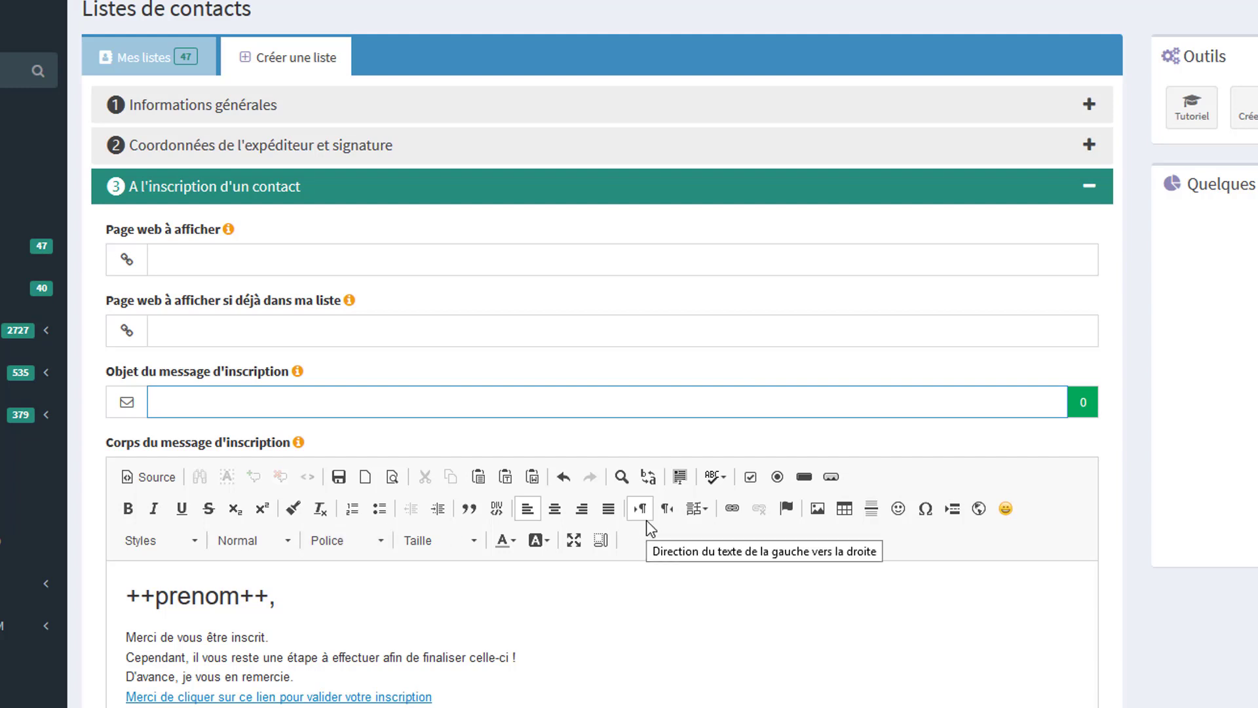
type("SVP, confirmez ")
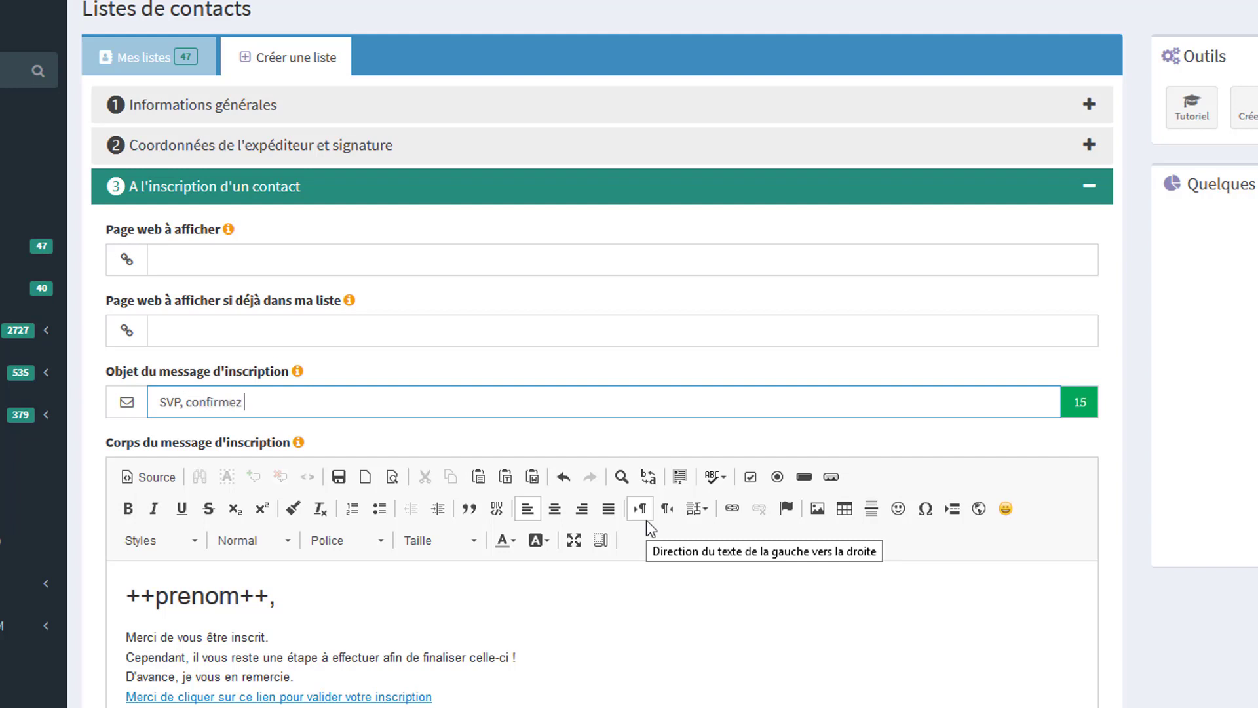
type("votre inscription !")
key("Tab")
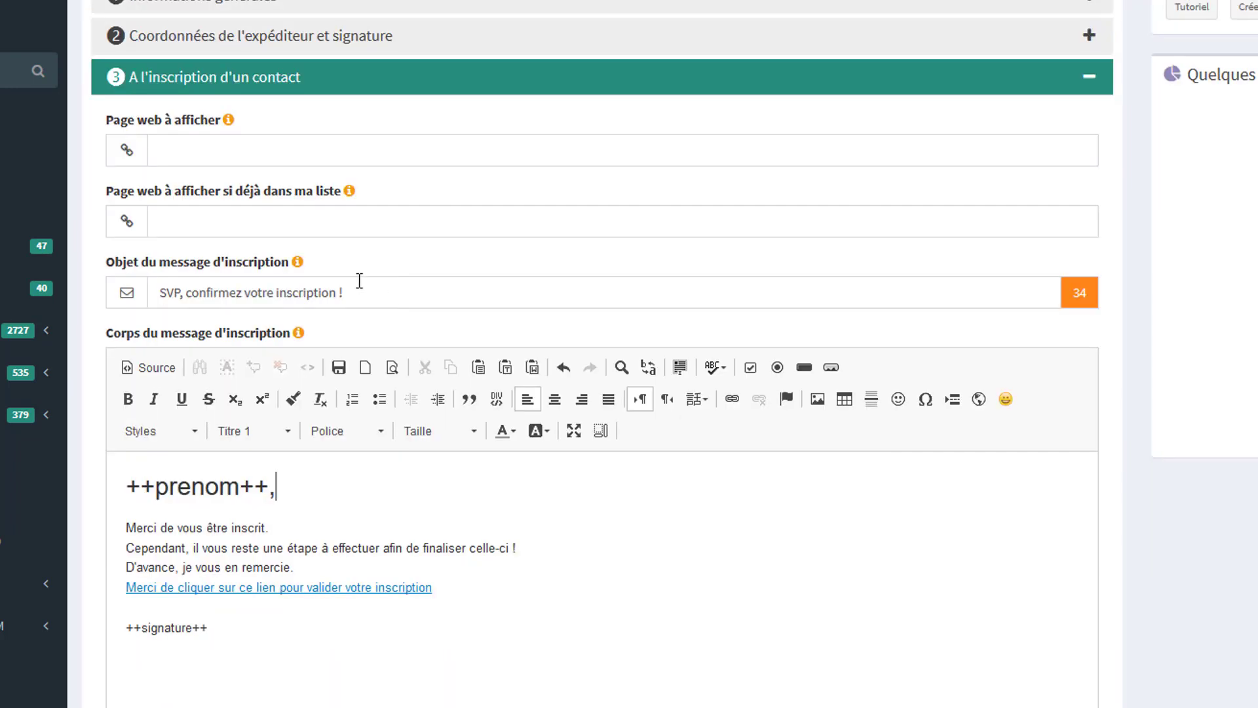
left_click(384, 290)
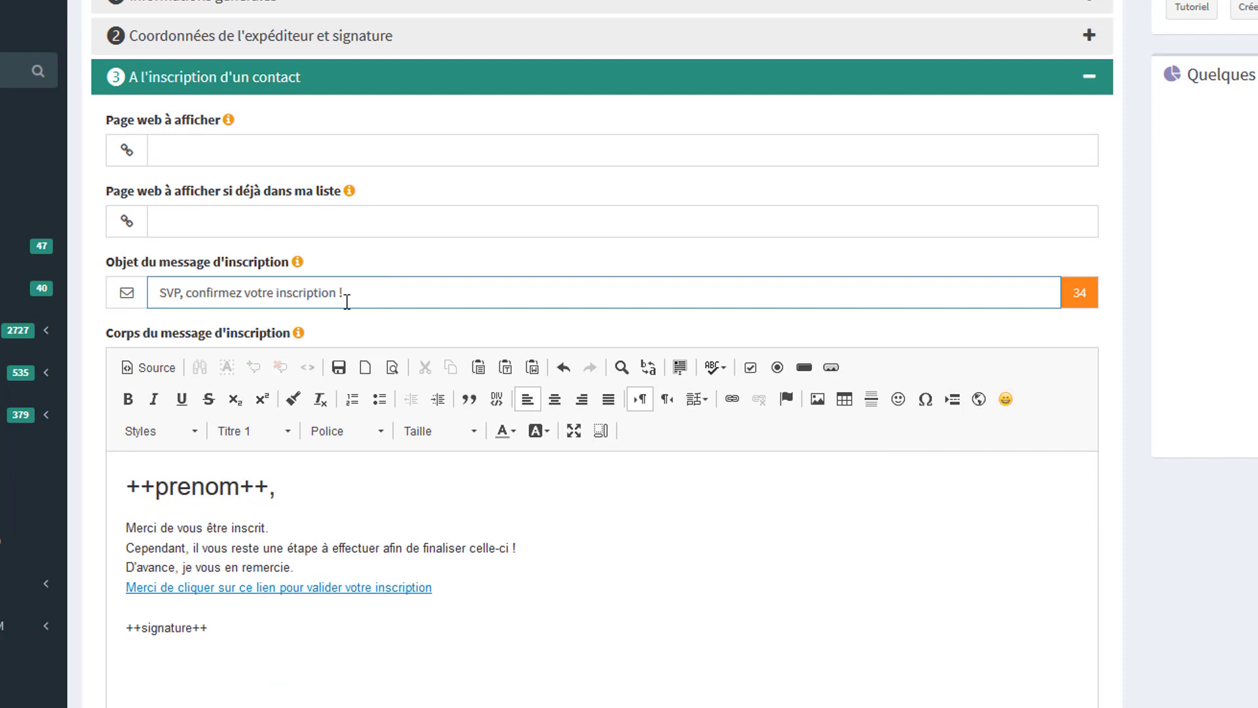
scroll(165, 293, "down", 2)
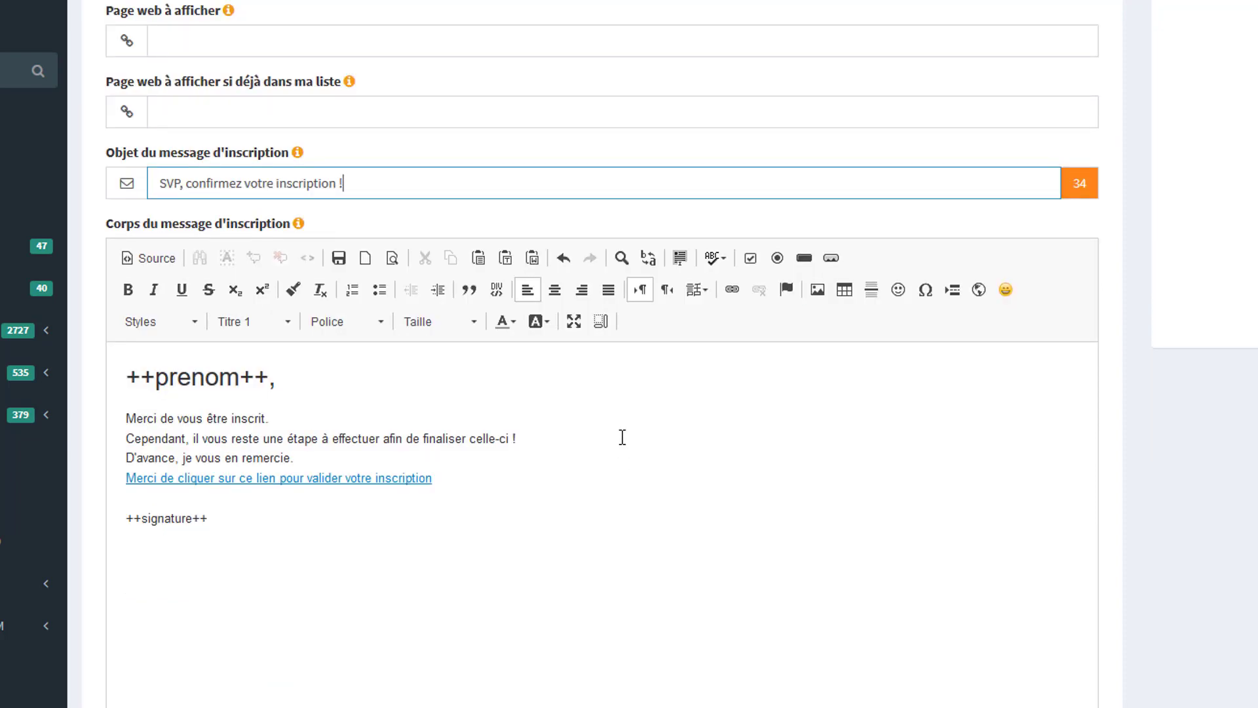
left_click(330, 376)
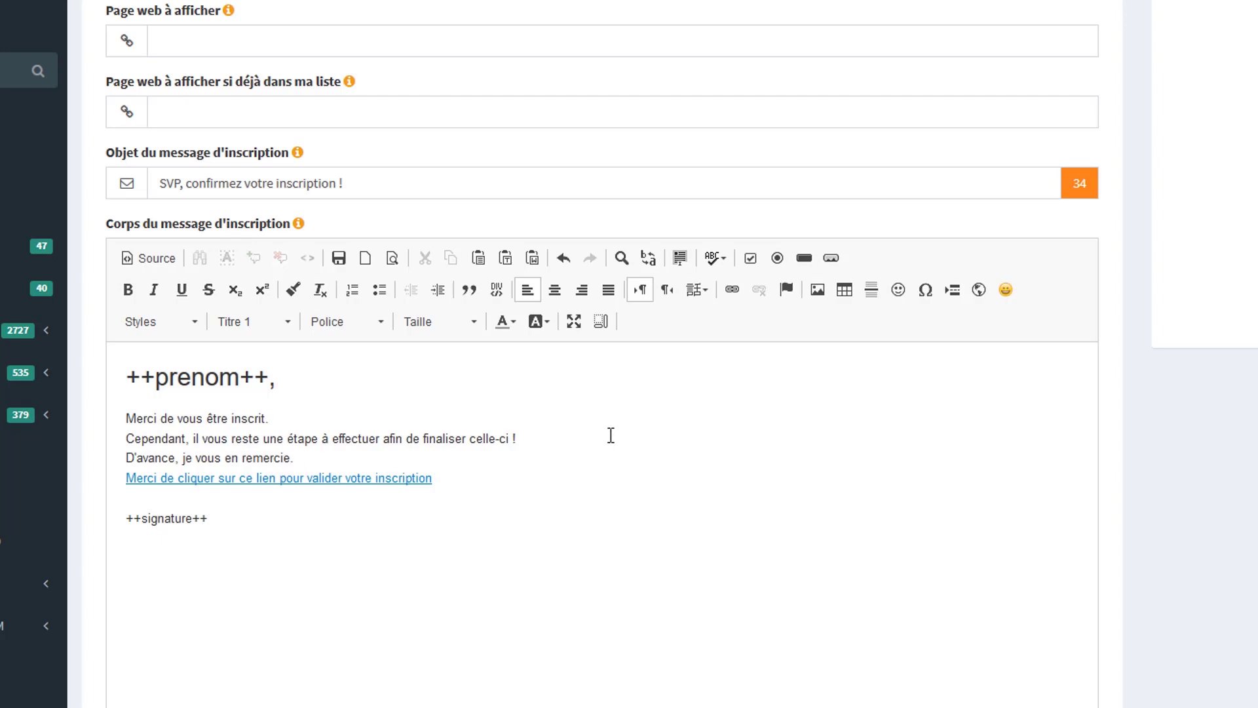
scroll(655, 440, "down", 1)
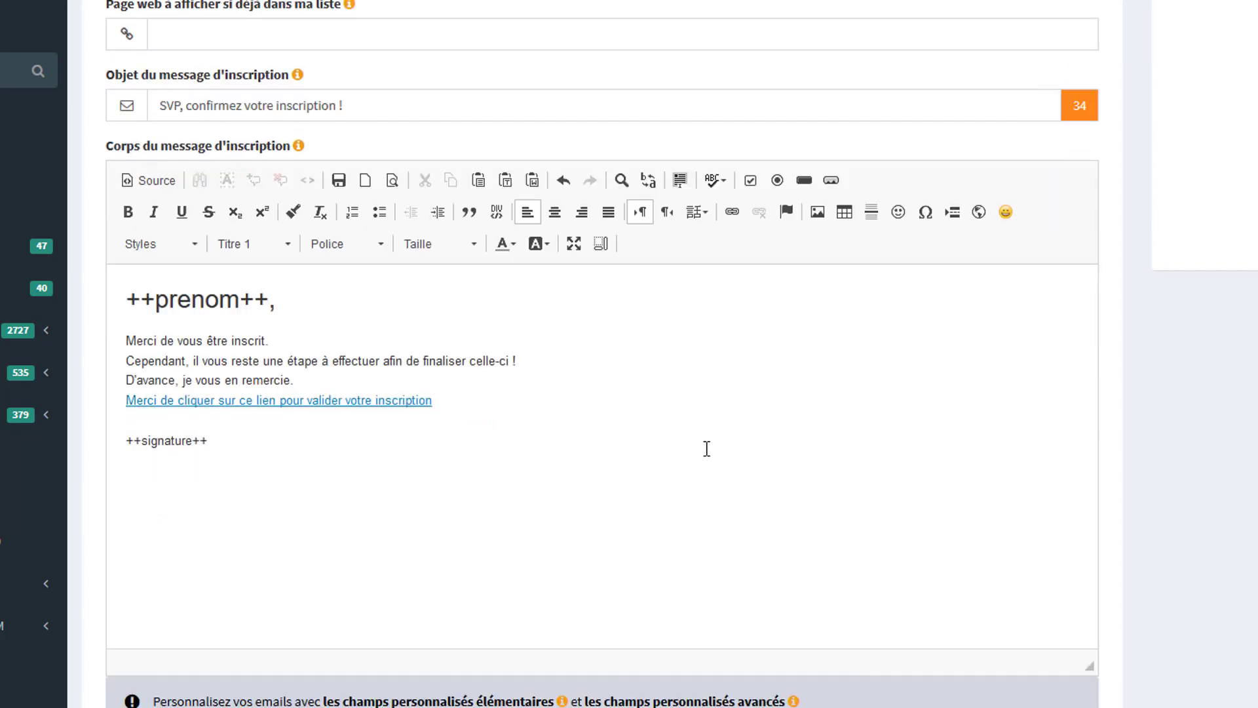
Examine the registration message's Temporisation du message field and reread the message body.
key("Tab")
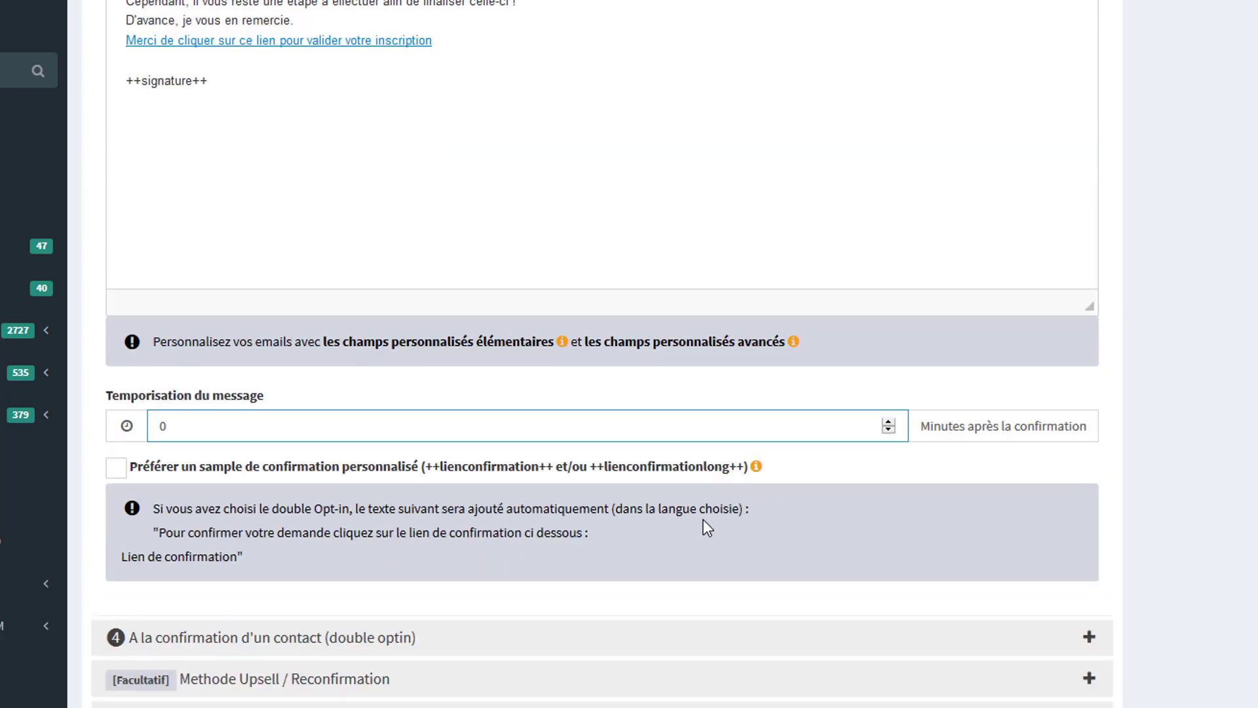
scroll(702, 519, "up", 1)
scroll(692, 535, "up", 1)
scroll(704, 577, "down", 2)
scroll(859, 552, "up", 1)
scroll(858, 552, "up", 1)
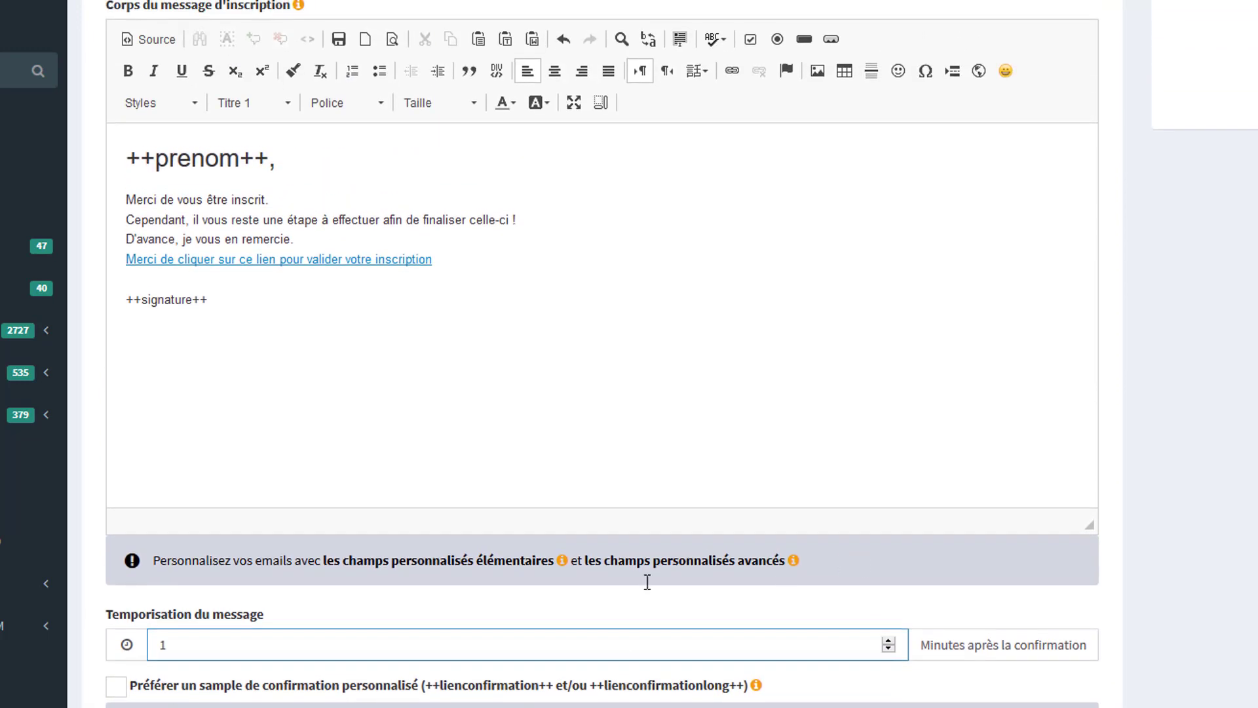
left_click(887, 649)
left_click(409, 194)
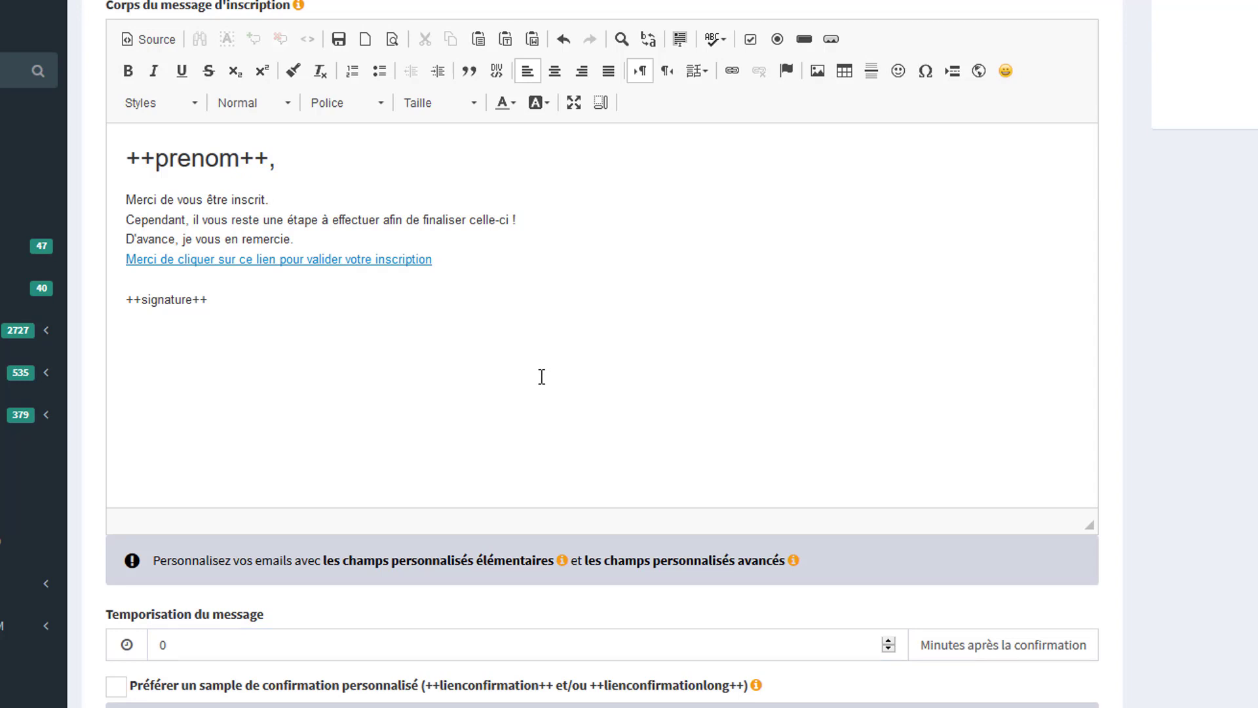
Set the registration message's delay to 15 minutes after confirmation.
left_click(417, 648)
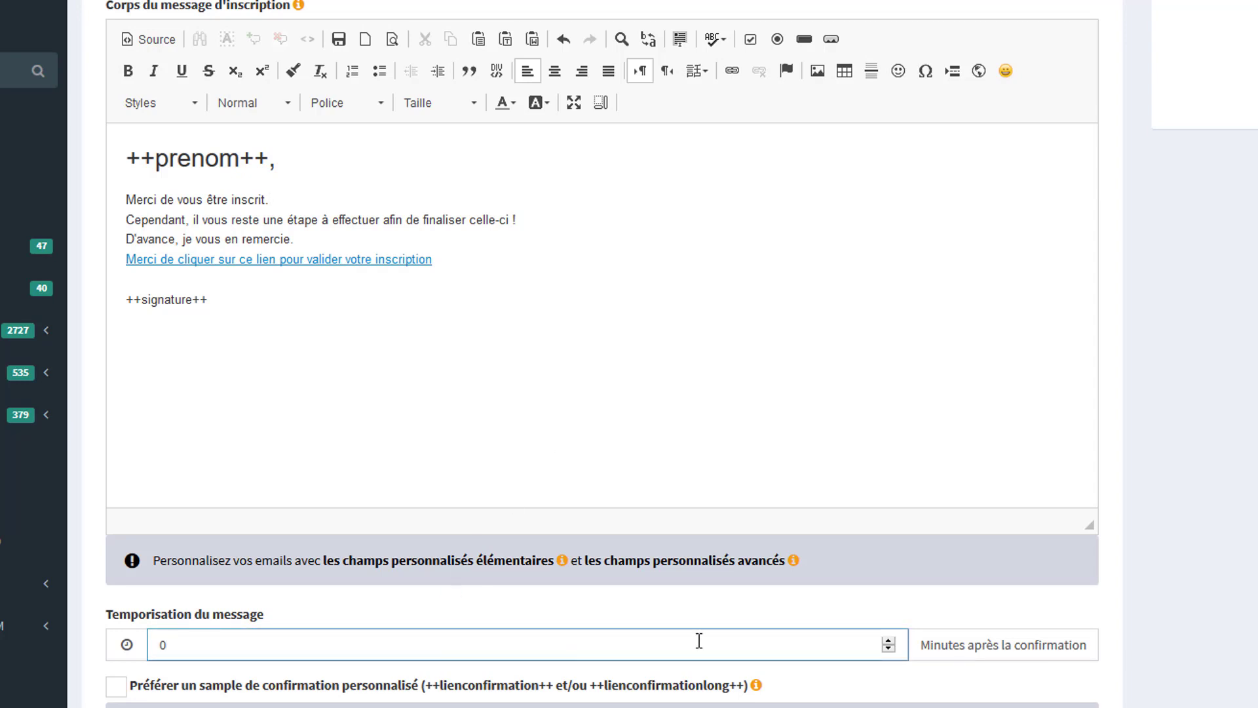
left_click(888, 640)
left_click(889, 641)
left_click(888, 640)
left_click(889, 641)
left_click(889, 640)
left_click(889, 640)
left_click(889, 640)
left_click(889, 640)
left_click(889, 640)
left_click(888, 640)
left_click(888, 640)
left_click(889, 640)
left_click(889, 640)
left_click(774, 407)
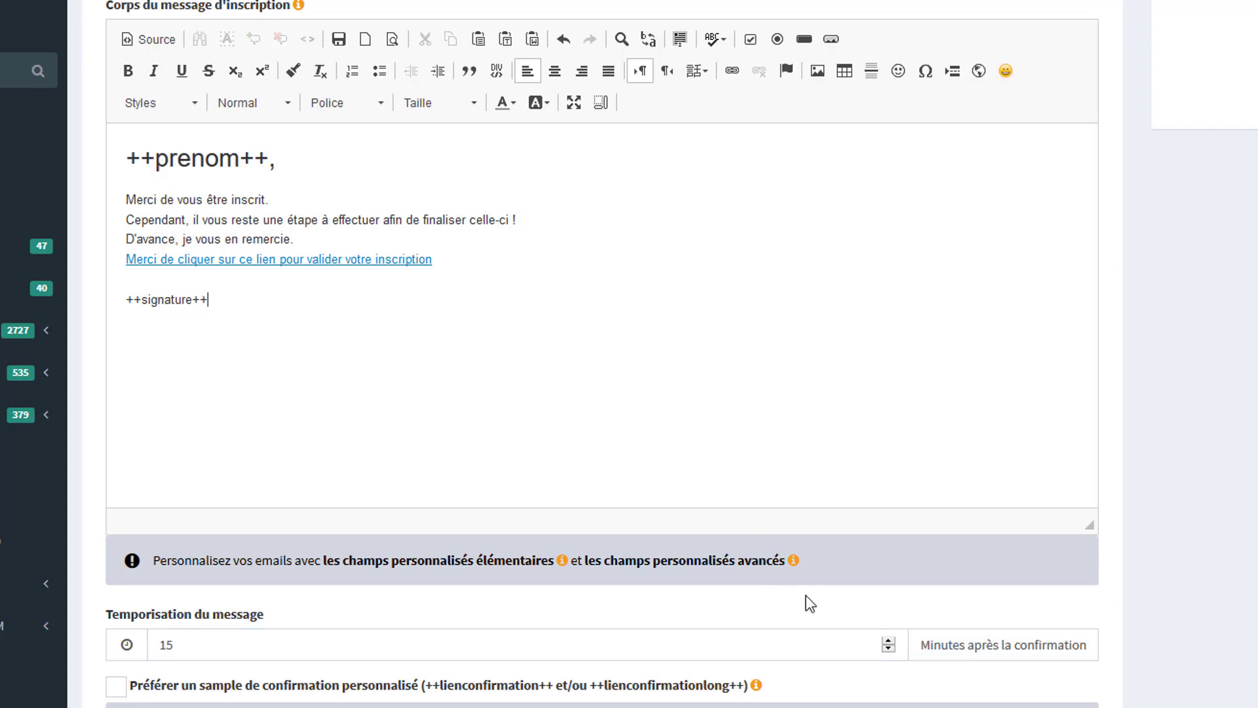
Open the A la confirmation d'un contact (double optin) section and examine its message body and web page field.
scroll(948, 671, "down", 3)
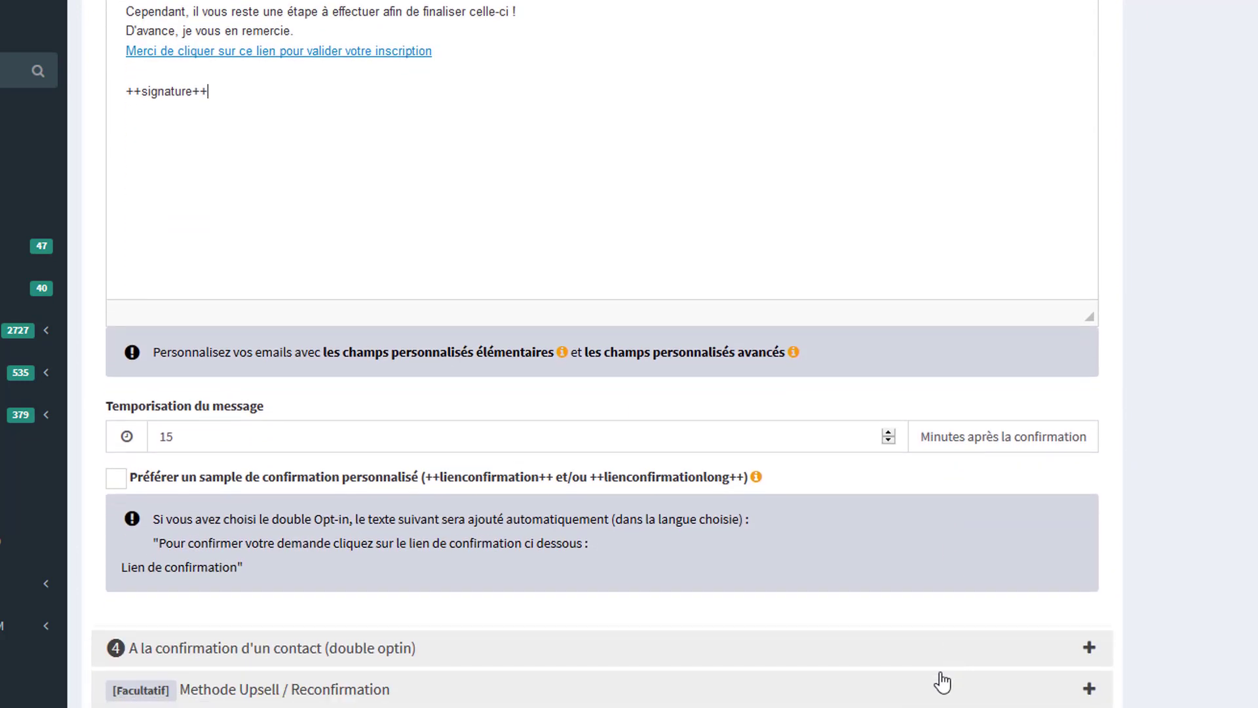
scroll(943, 681, "down", 2)
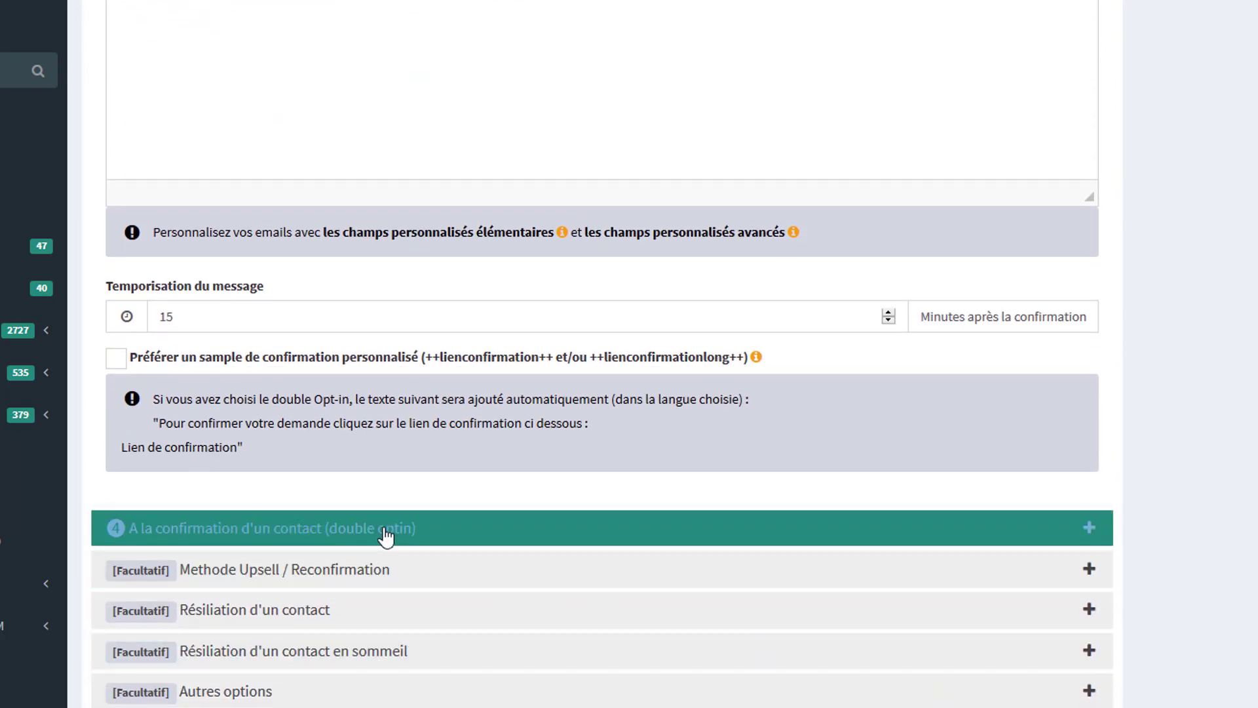
left_click(386, 533)
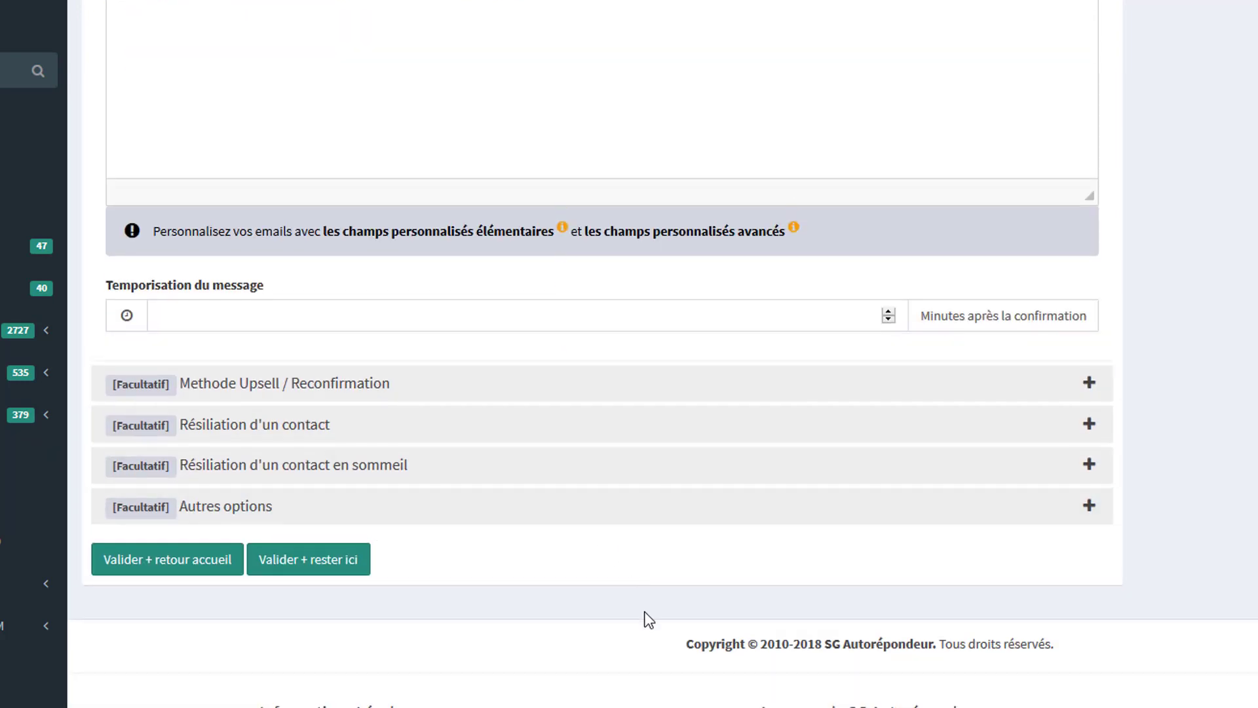
scroll(384, 616, "up", 8)
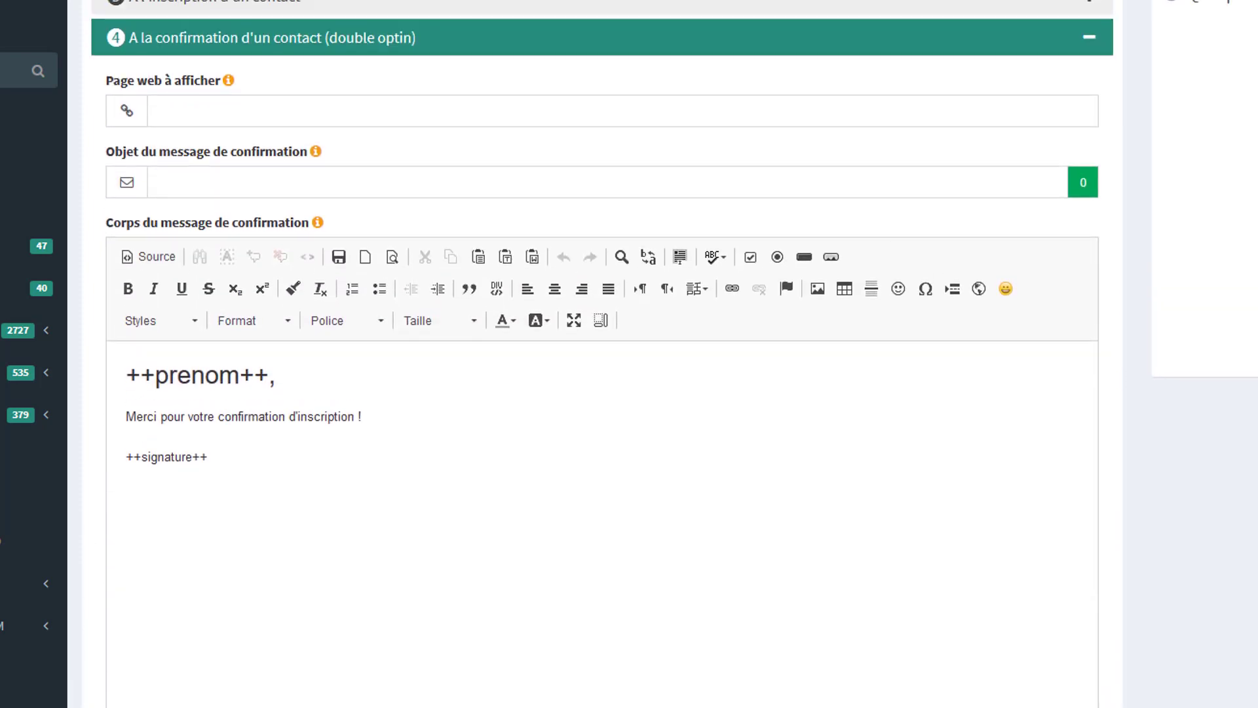
left_click(389, 560)
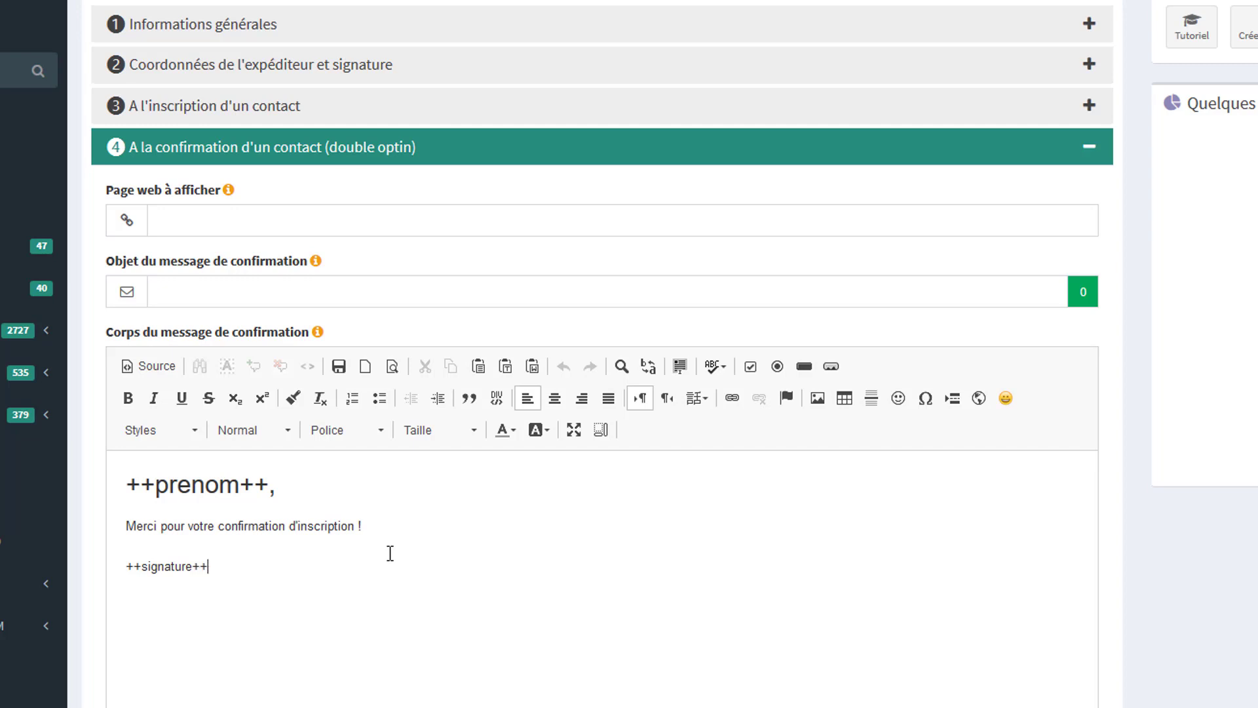
left_click(384, 523)
left_click(220, 222)
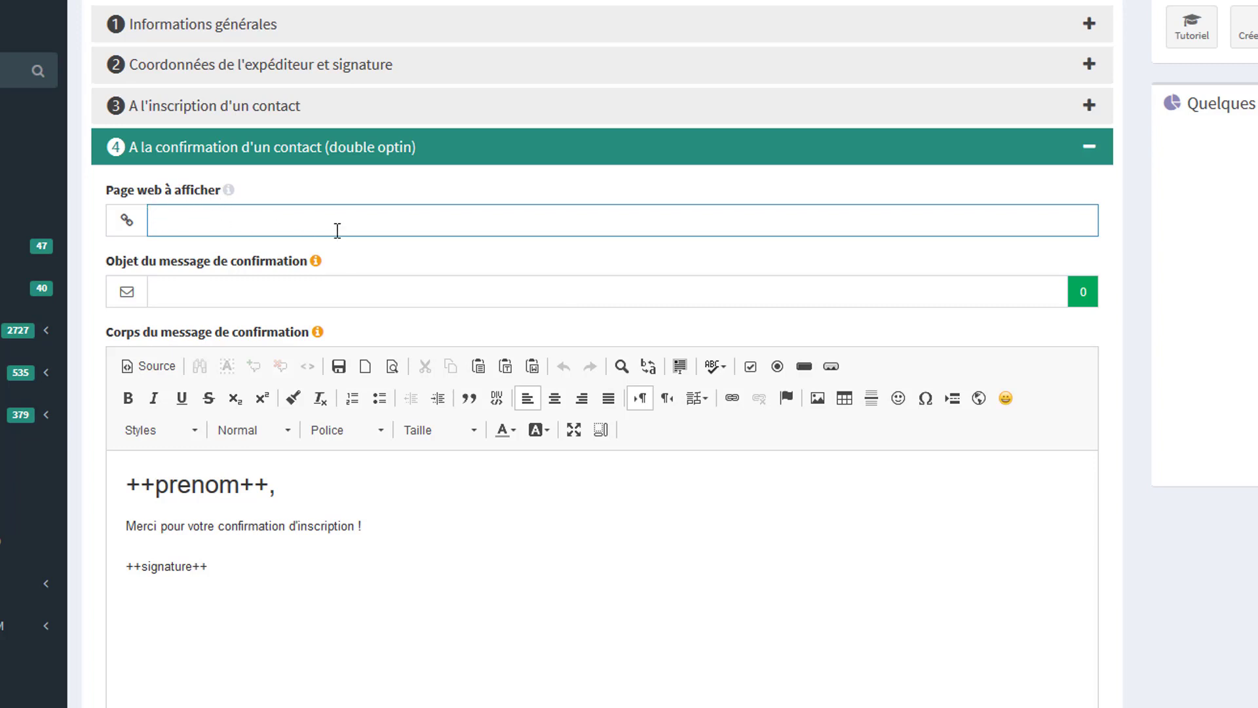
Recheck the validation link in the A l'inscription d'un contact section and return to the confirmation section's web page field.
left_click(241, 116)
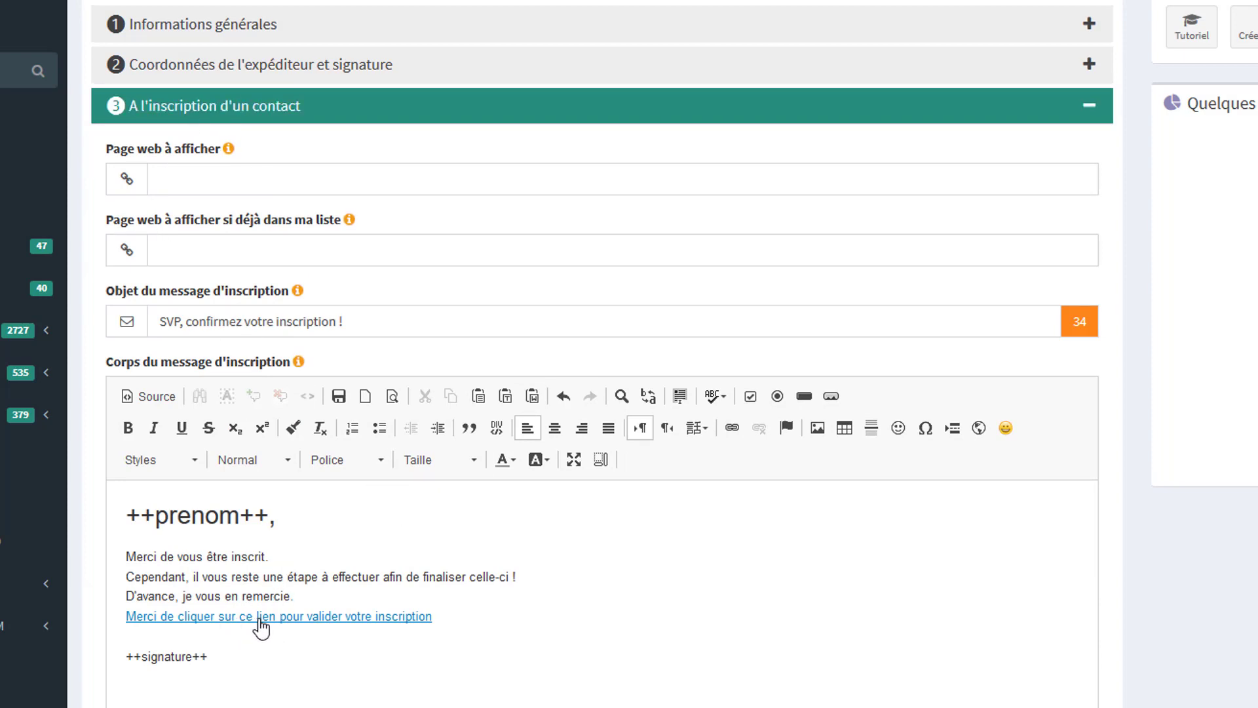
left_click(214, 117)
left_click(200, 236)
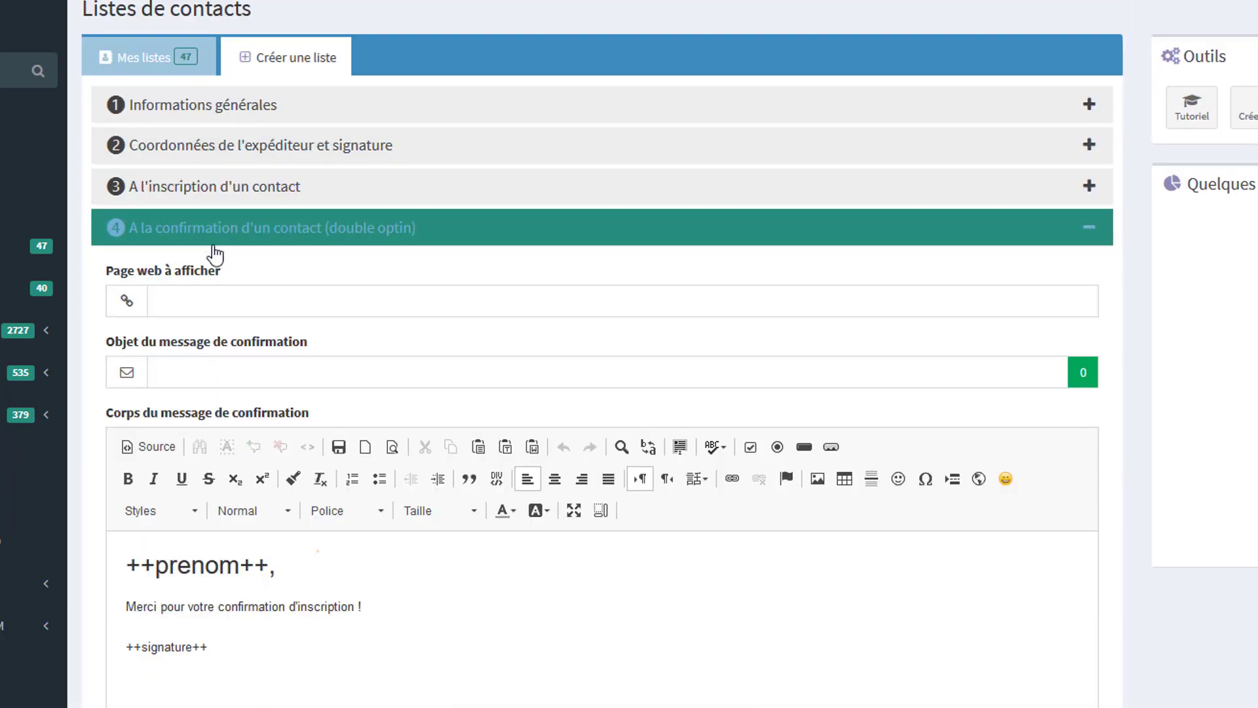
left_click(227, 298)
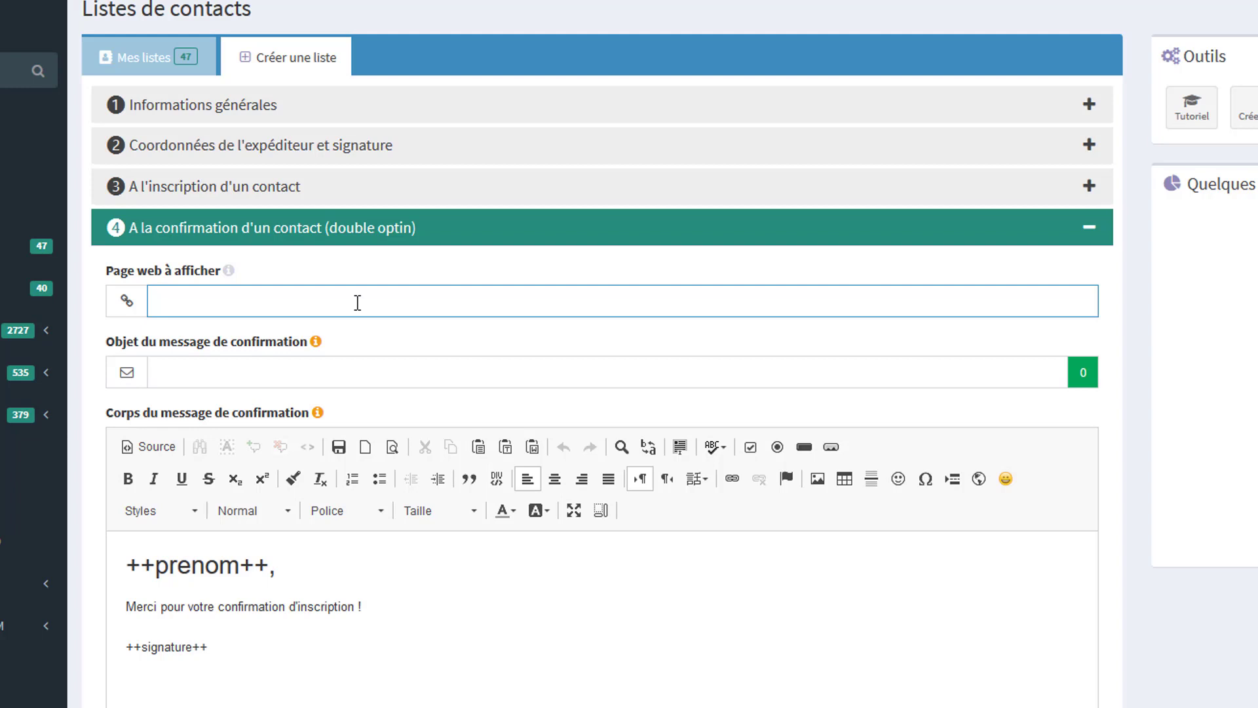
Set the confirmation message subject to "Merci ++prenom++ de vous être inscrit".
left_click(259, 371)
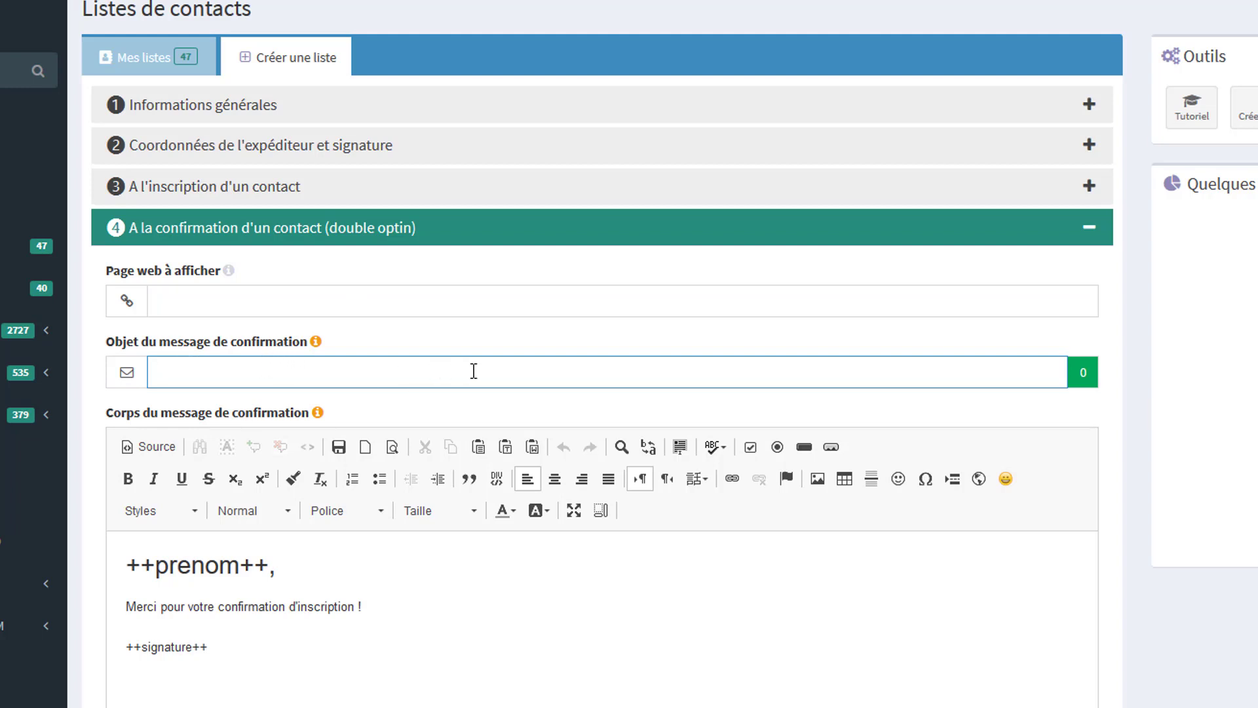
type("Merci ++prenom")
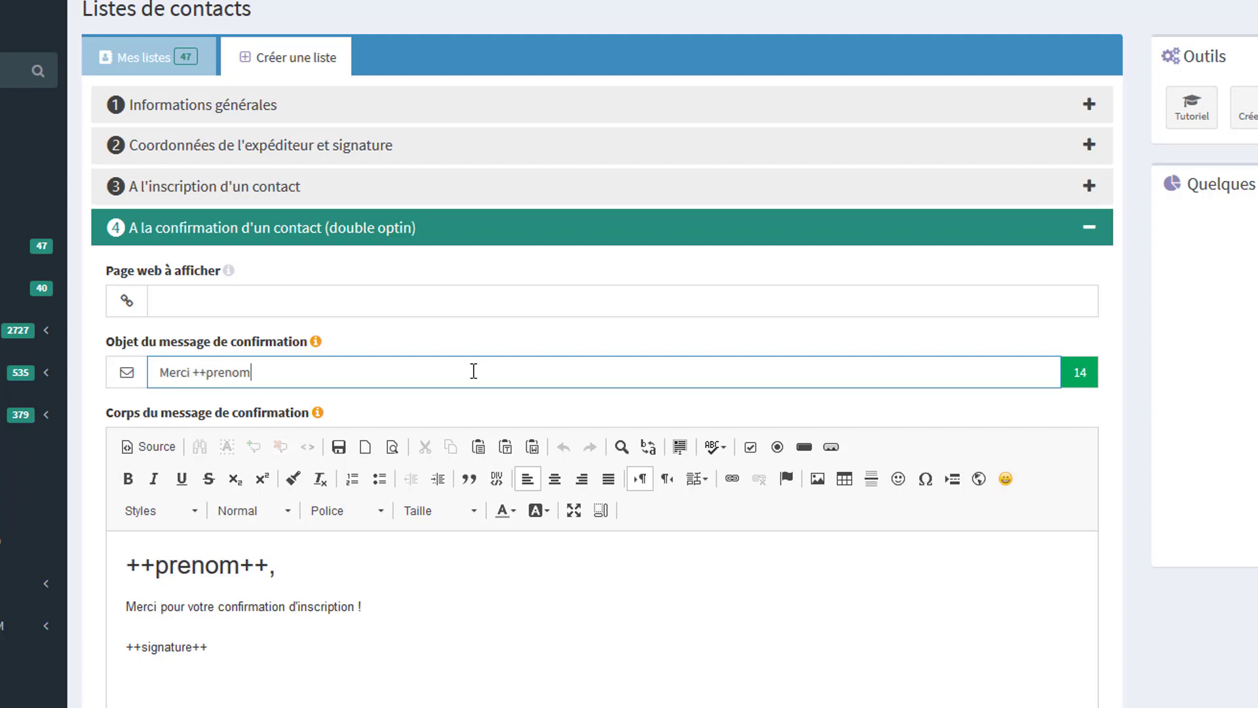
type("++")
type("de vous être insc")
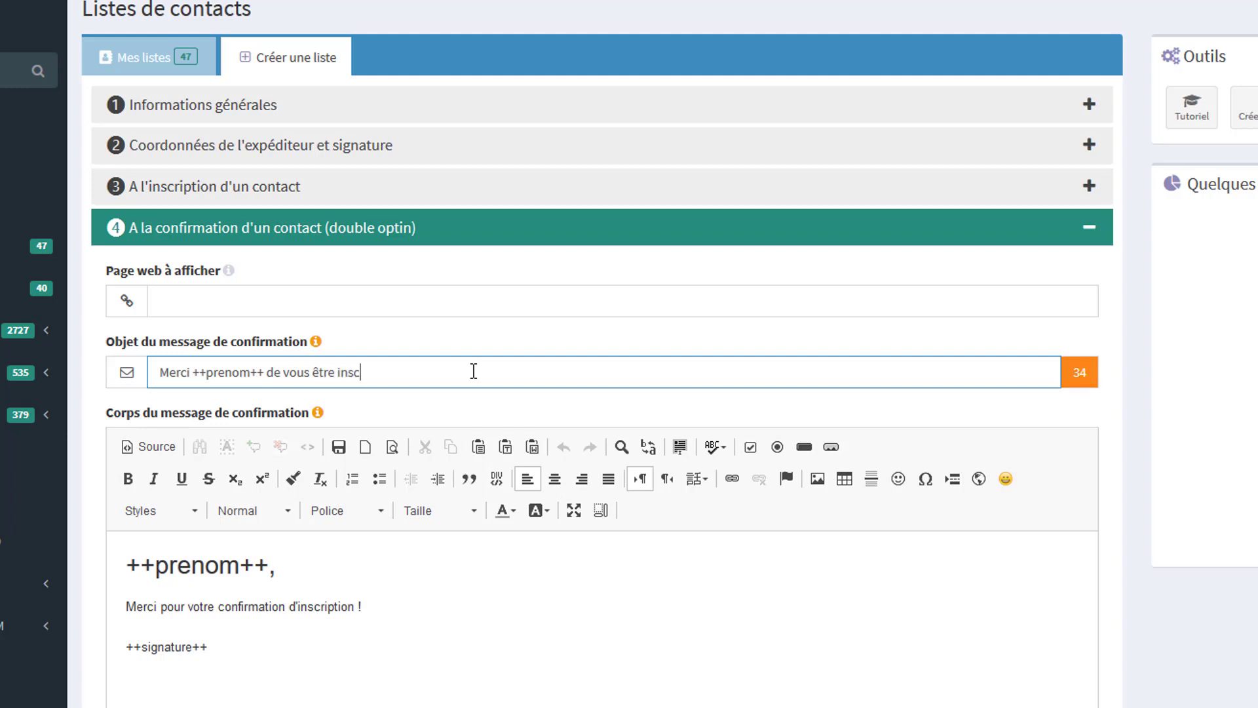
type("rit")
key("Tab")
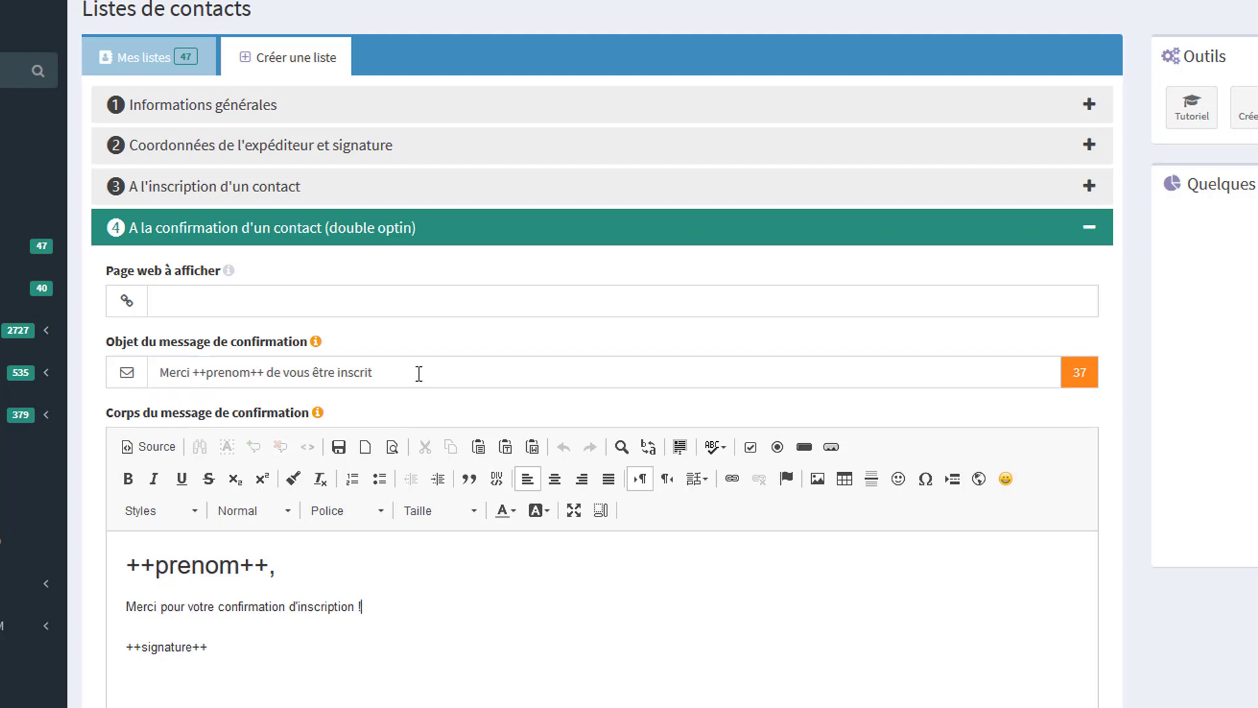
left_click(419, 371)
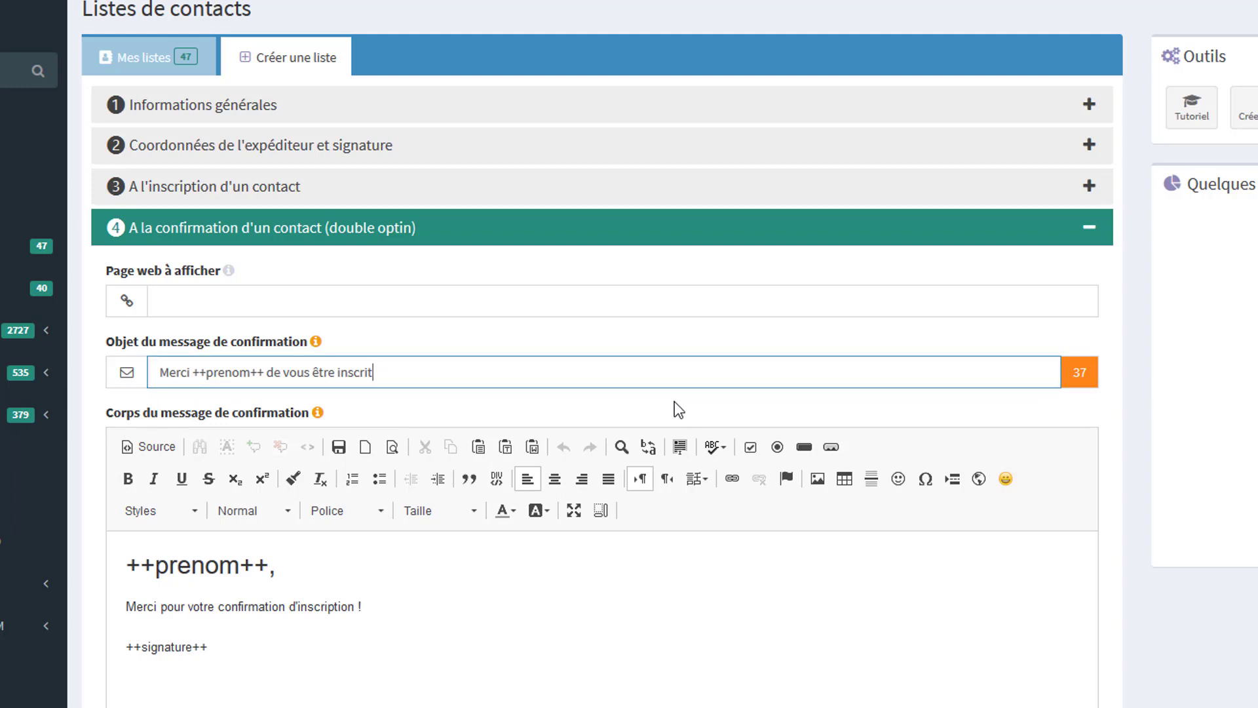
Enter a 1-minute delay for sending the confirmation message.
scroll(752, 556, "down", 1)
scroll(752, 556, "down", 10)
left_click(494, 502)
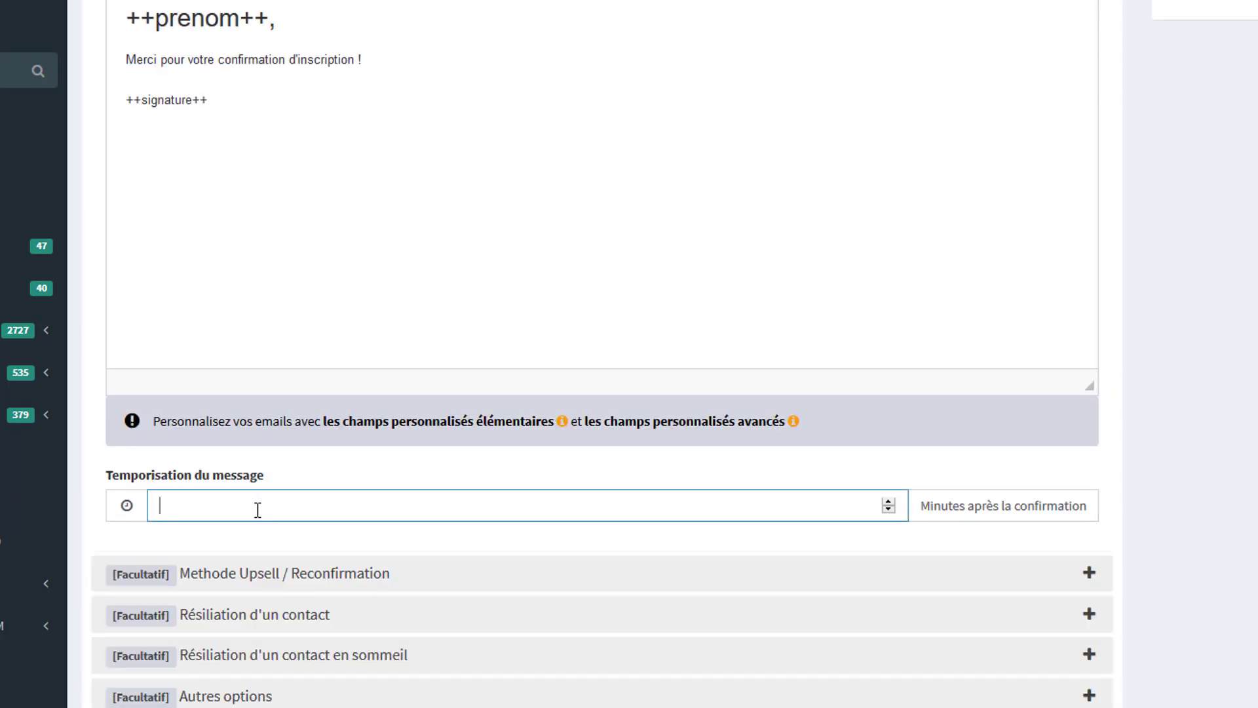
type("1")
left_click(889, 502)
scroll(389, 325, "up", 8)
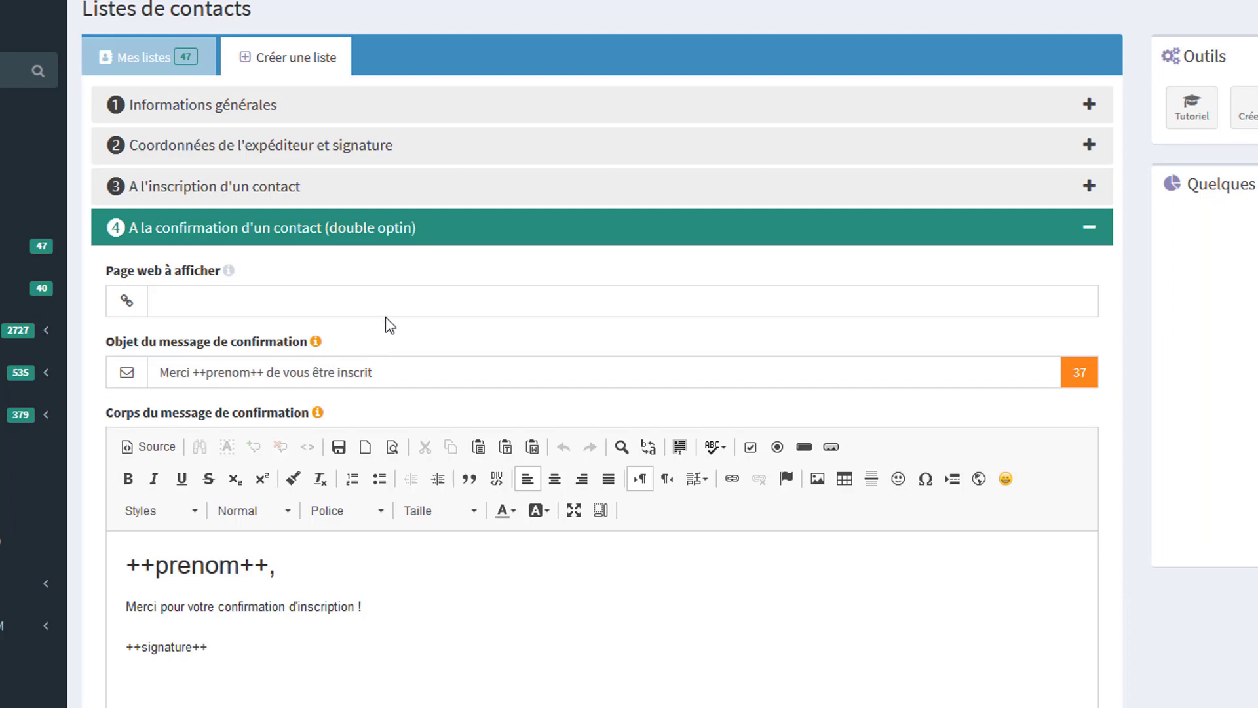
Collapse the confirmation section, examine the default message in the optional Résiliation d'un contact section, and collapse that section too.
left_click(289, 240)
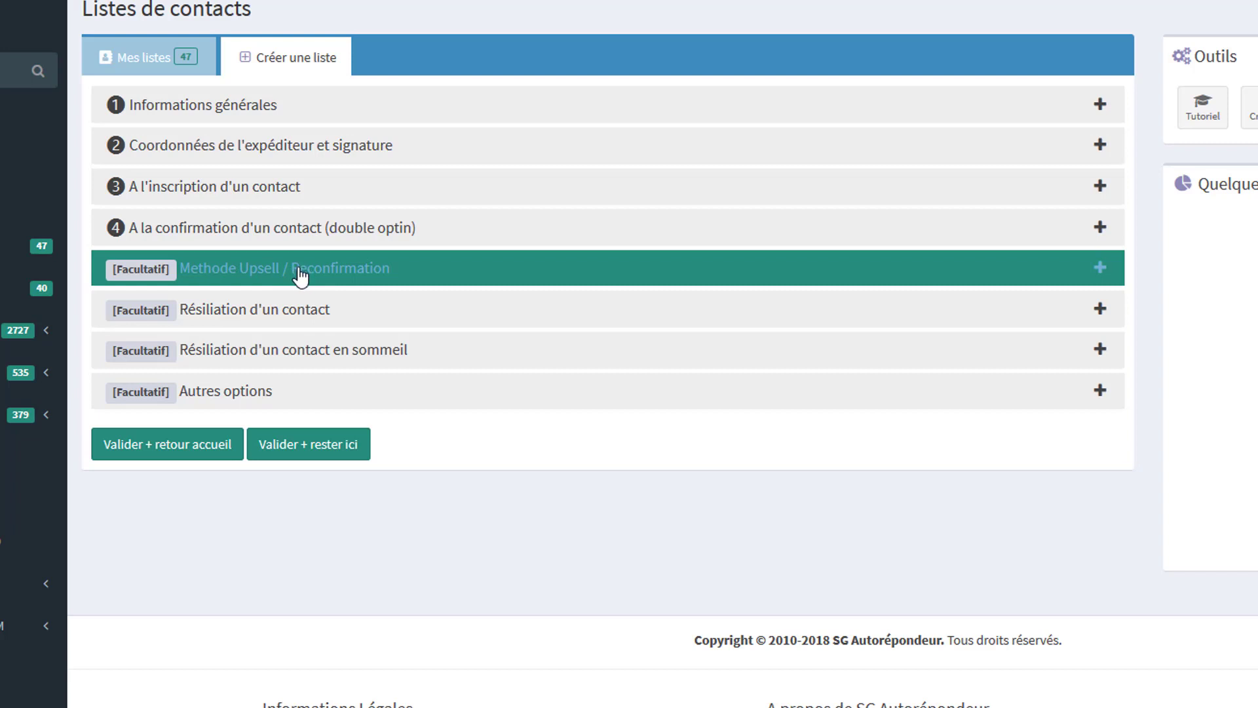
left_click(261, 316)
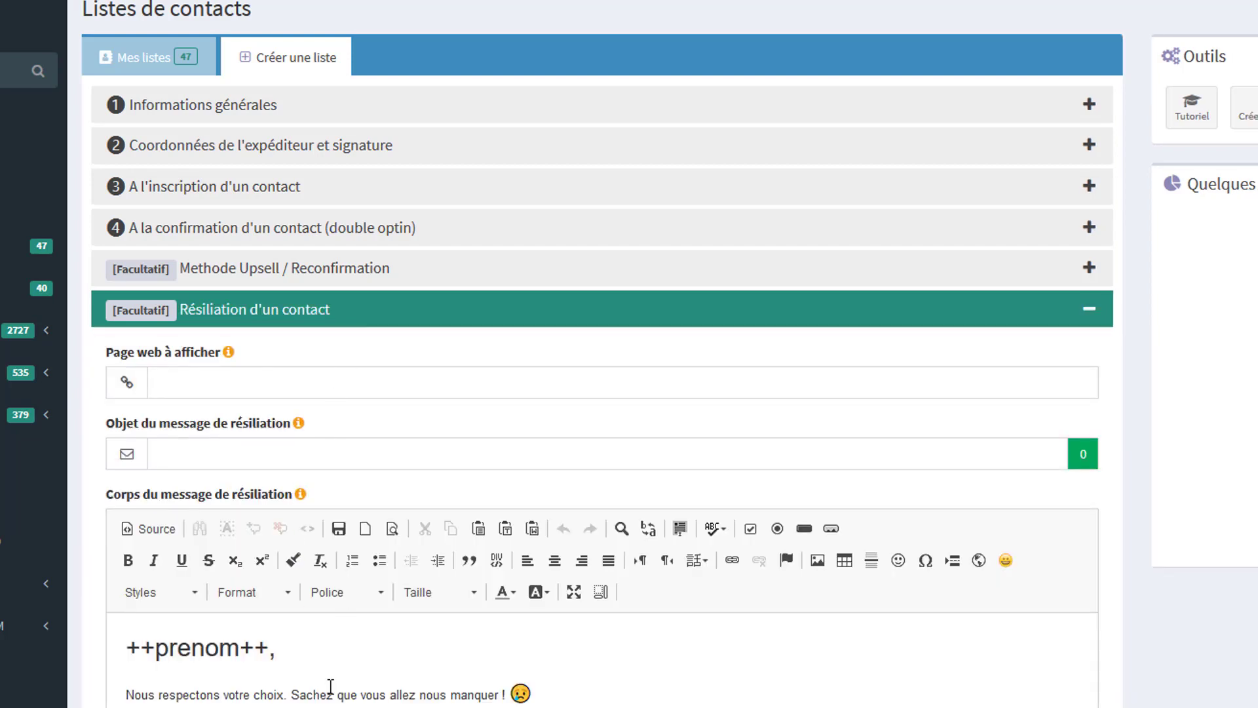
left_click(321, 664)
left_click(255, 693)
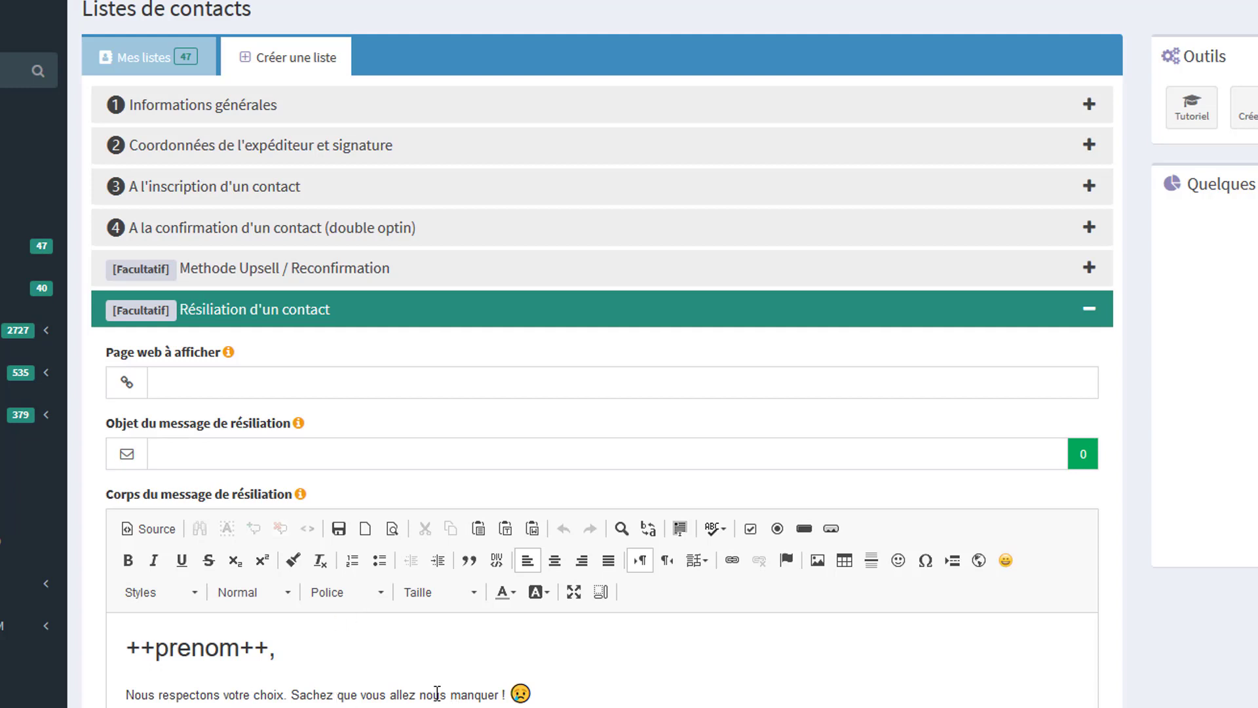
left_click(220, 312)
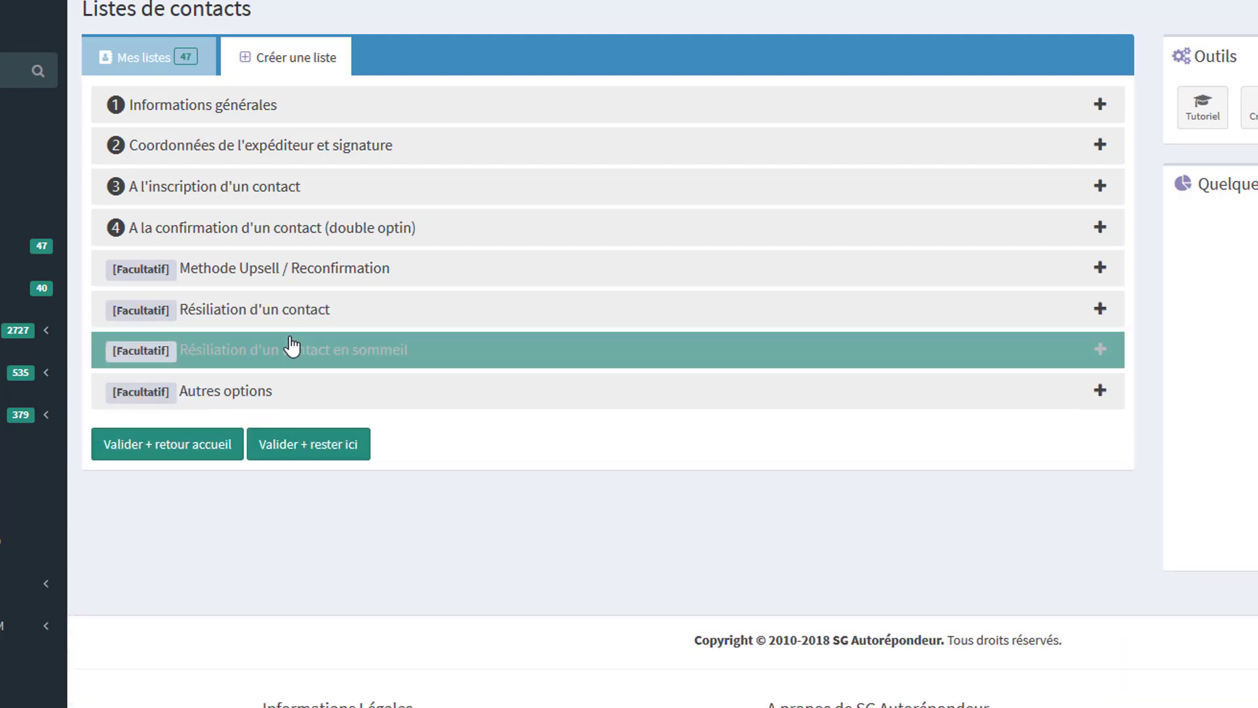
Examine the default message in the Résiliation d'un contact en sommeil section and the sub-sections of Autres options, collapsing both sections.
left_click(260, 359)
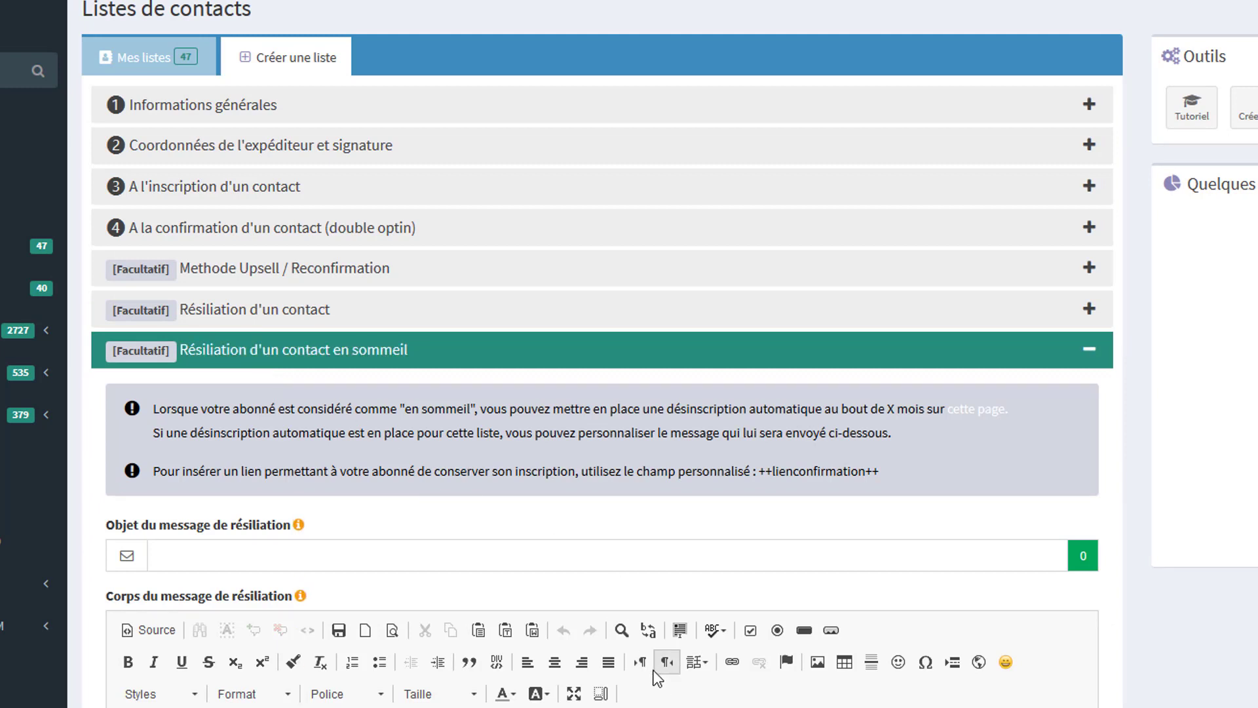
scroll(603, 673, "down", 3)
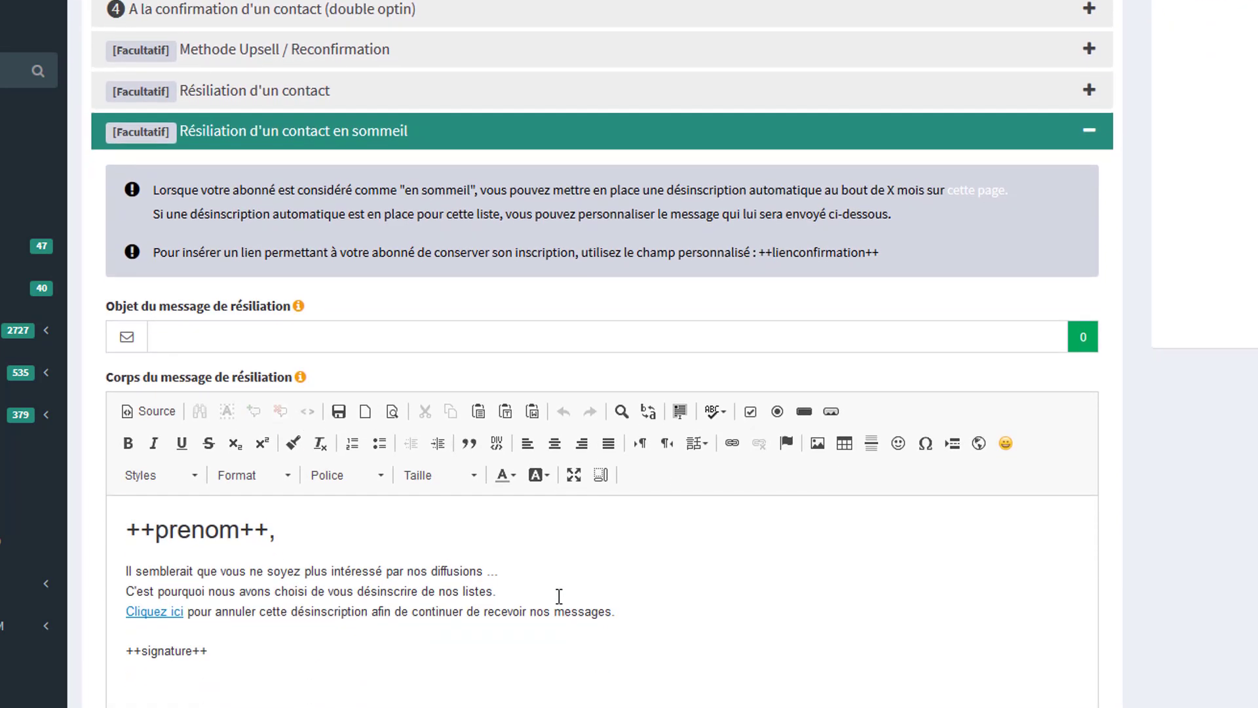
left_click(557, 593)
left_click(279, 594)
left_click(311, 565)
left_click(211, 593)
scroll(293, 502, "up", 2)
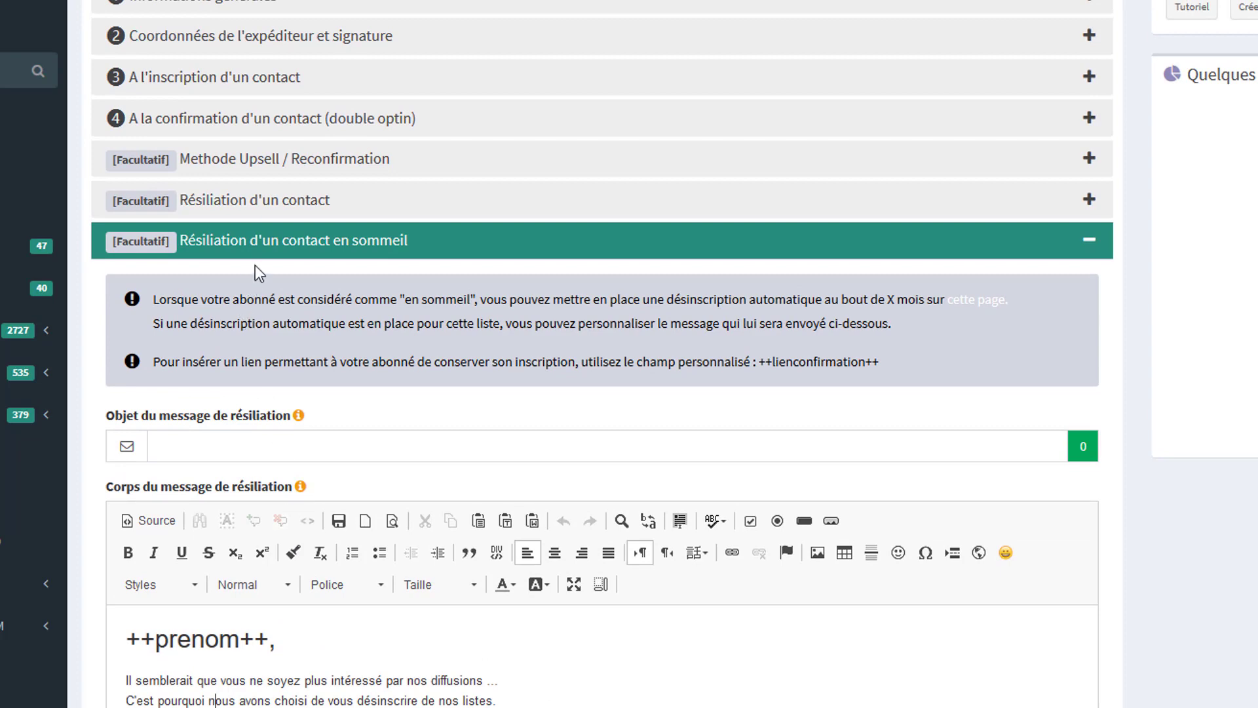
left_click(260, 247)
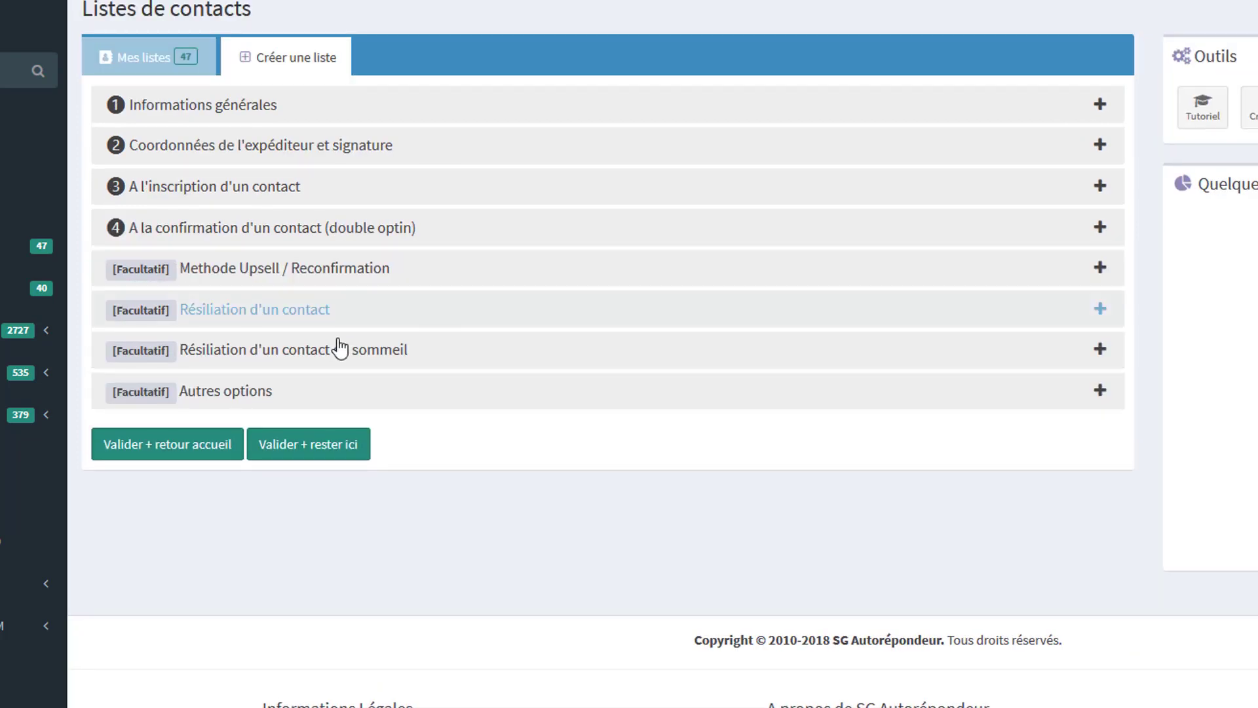
left_click(255, 400)
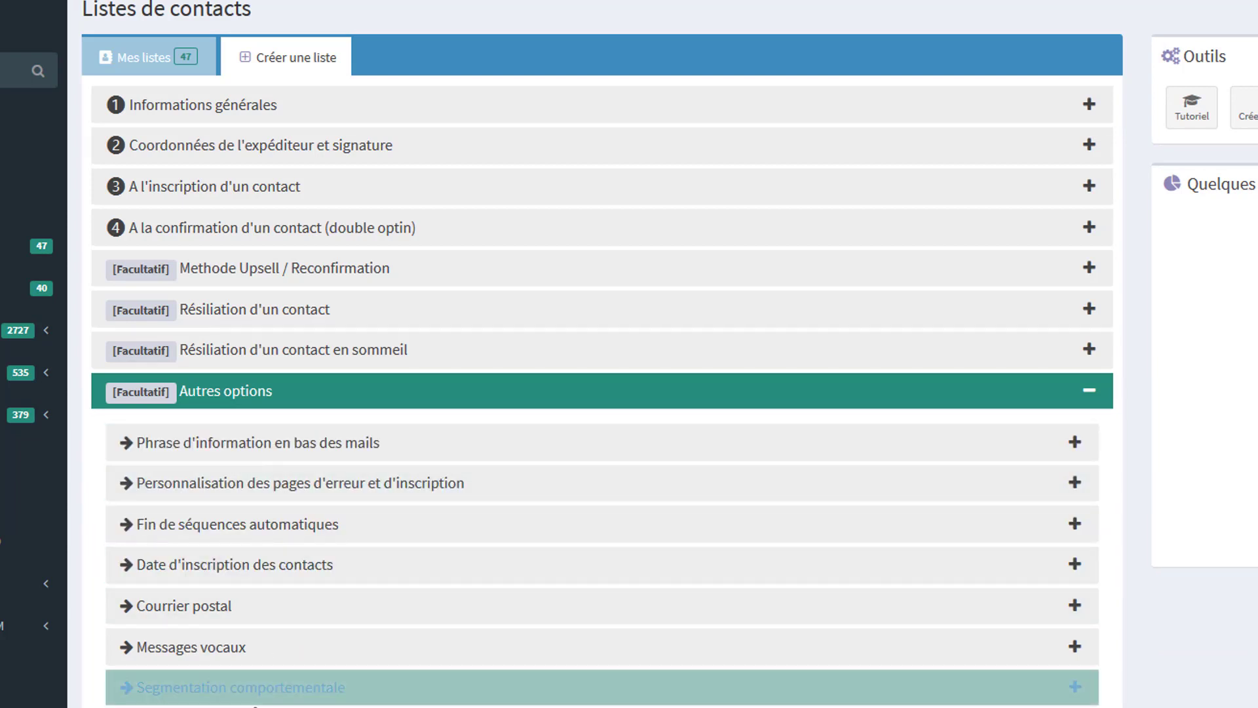
left_click(200, 397)
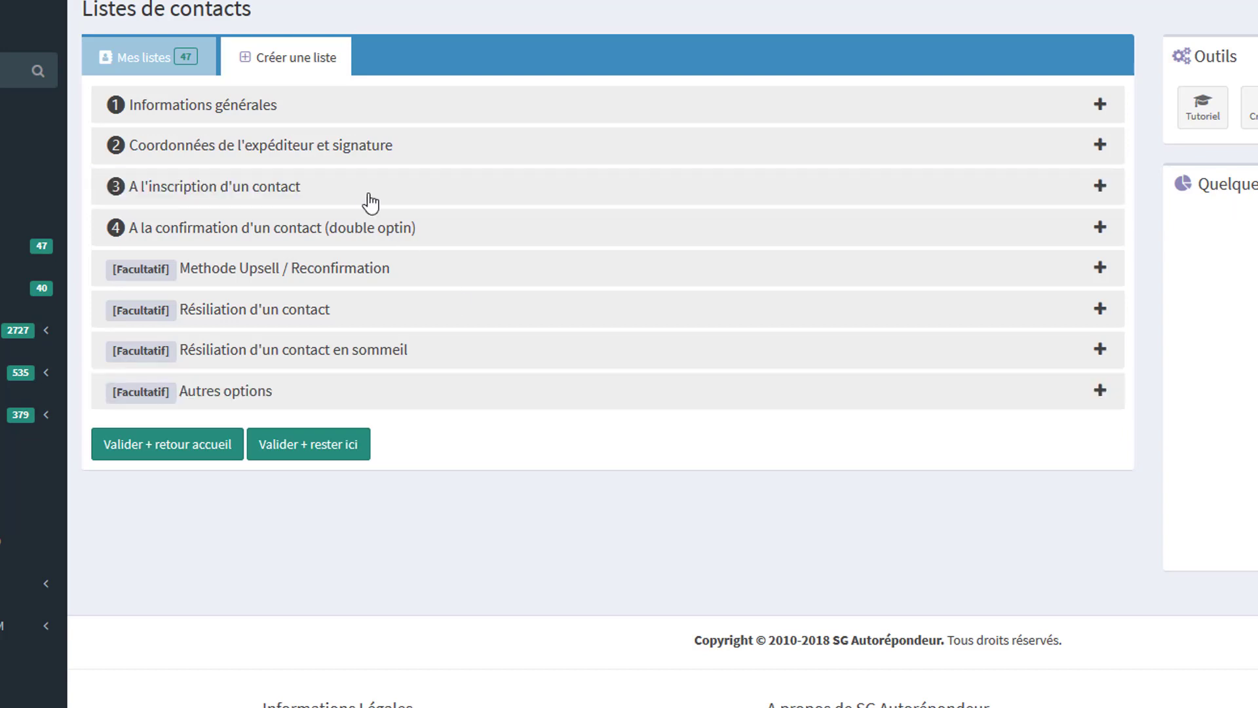
Recheck the A la confirmation d'un contact section and validate the new list, returning to the home overview.
left_click(206, 230)
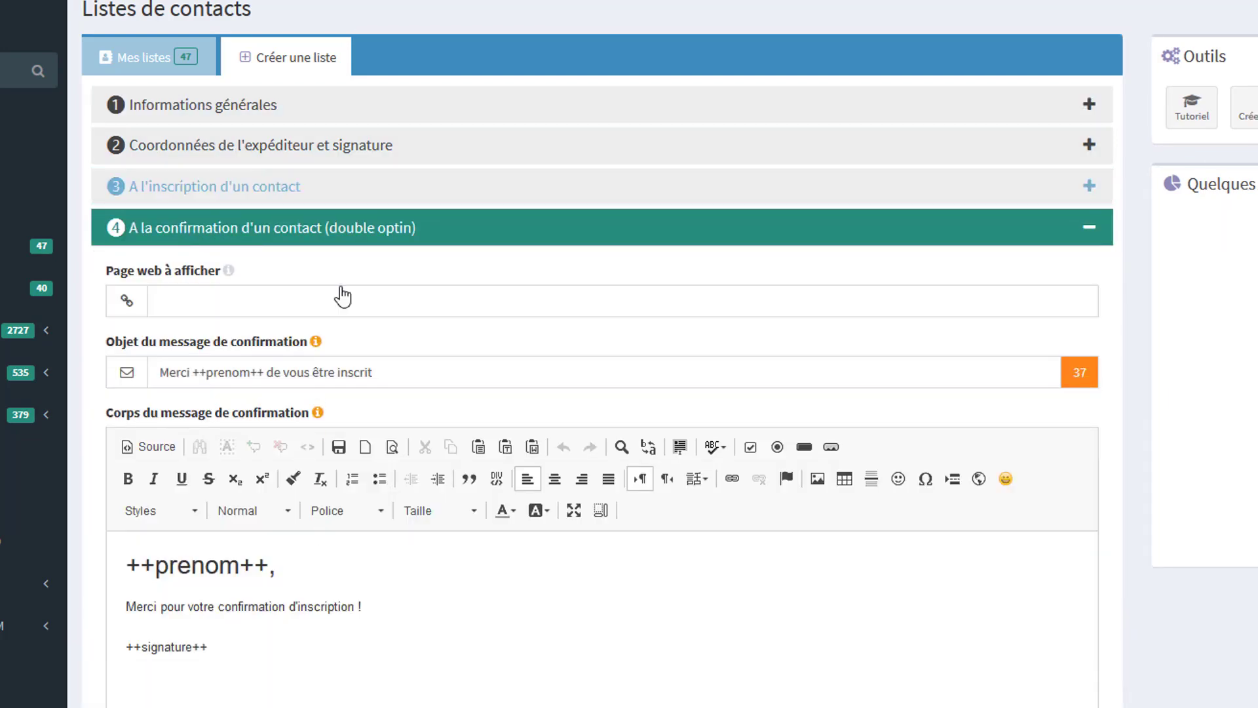
scroll(1202, 628, "down", 10)
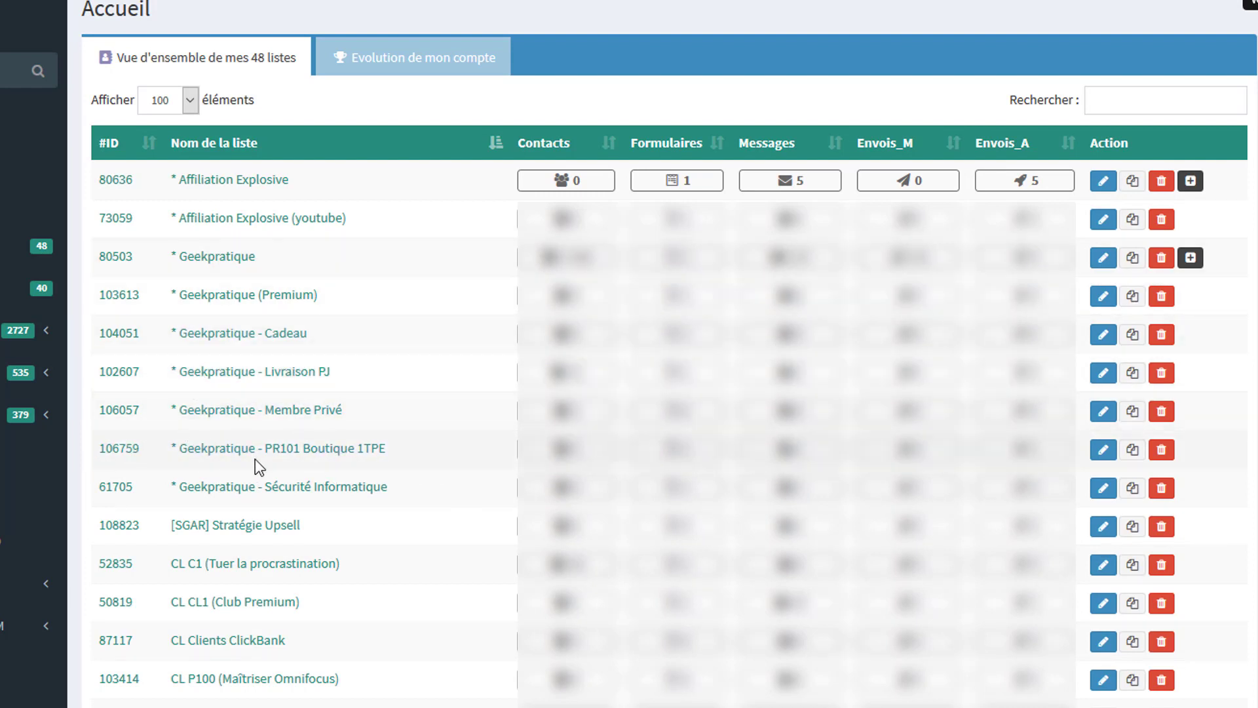
Locate the Test Geekpratique list in the overview of all lists and examine its row of contacts, forms, messages and sends.
scroll(288, 498, "down", 20)
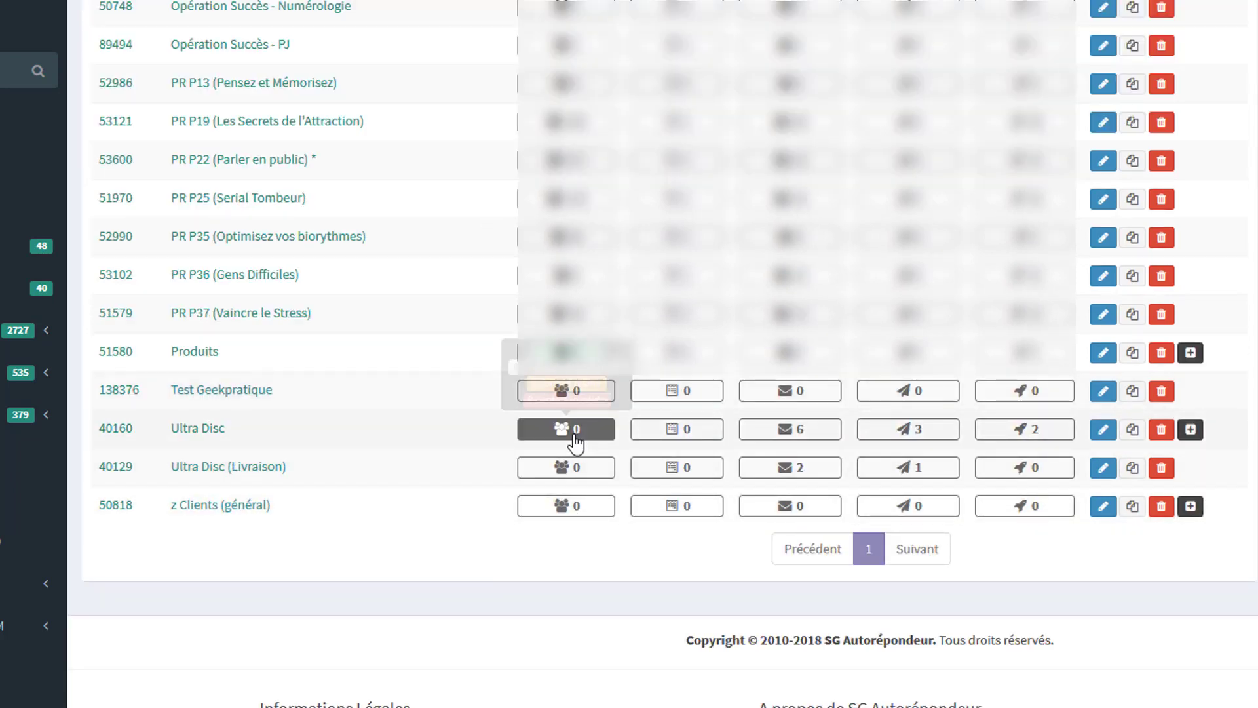
mouse_move(587, 402)
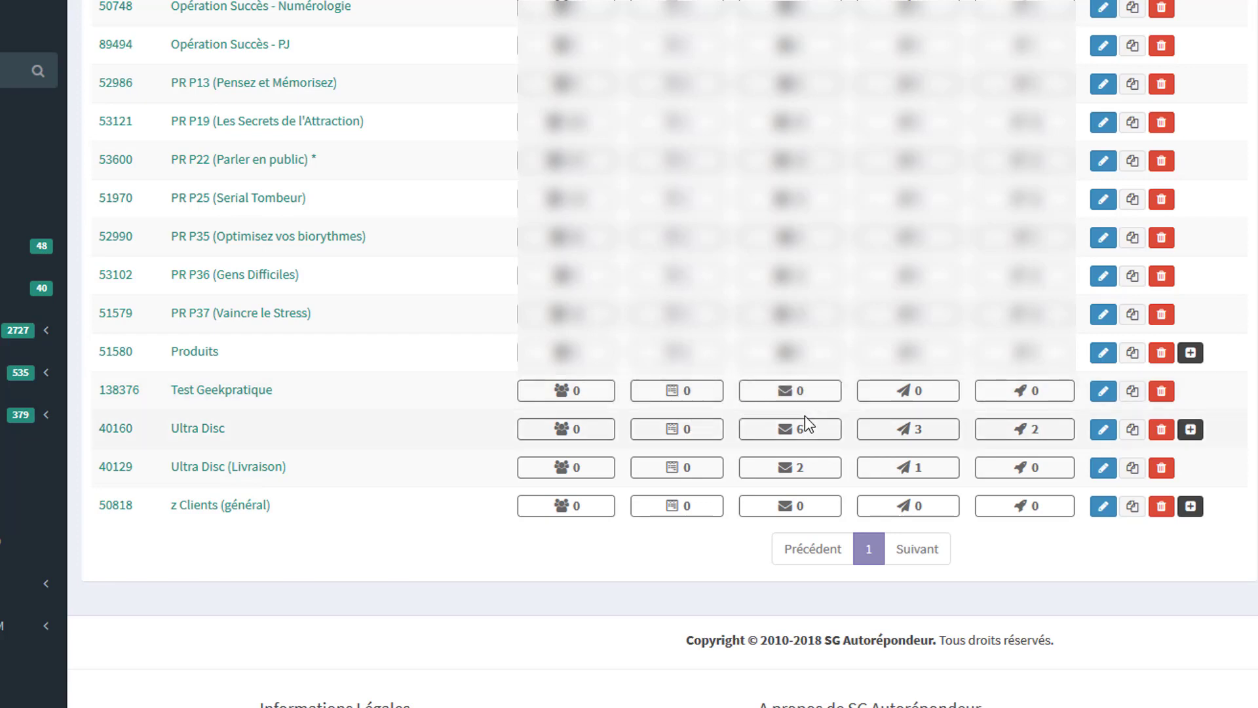
scroll(805, 415, "up", 20)
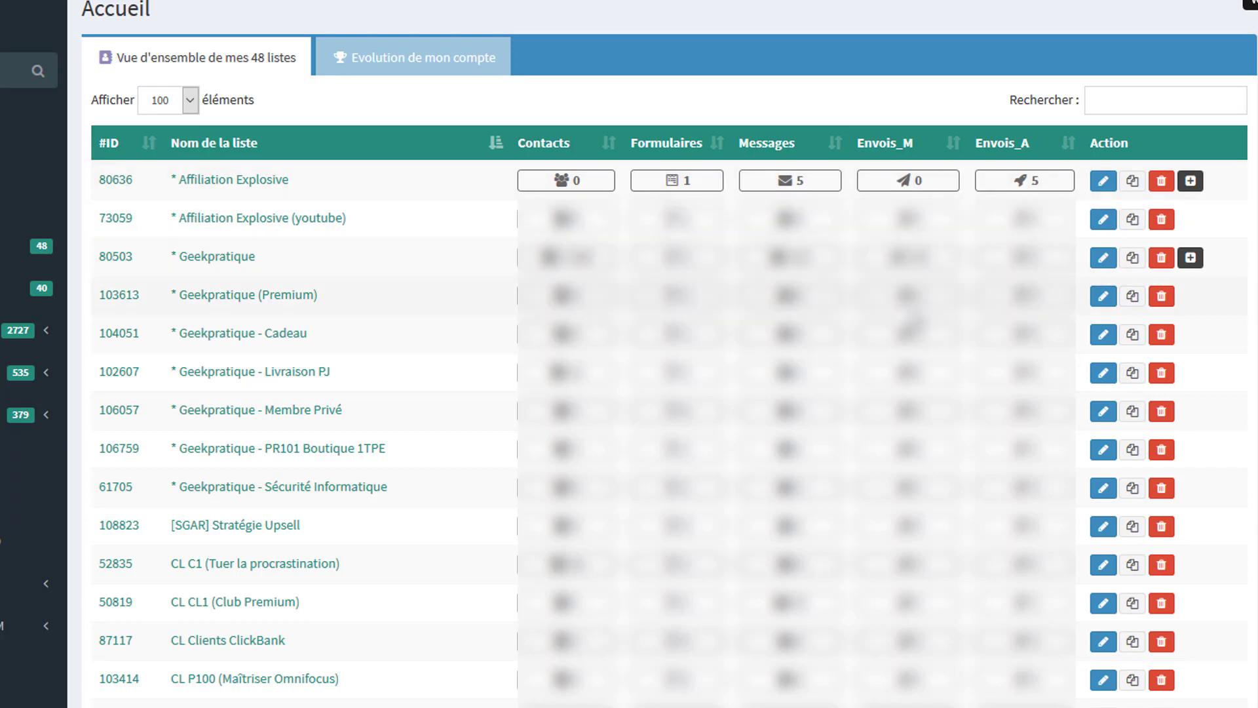
scroll(912, 322, "down", 20)
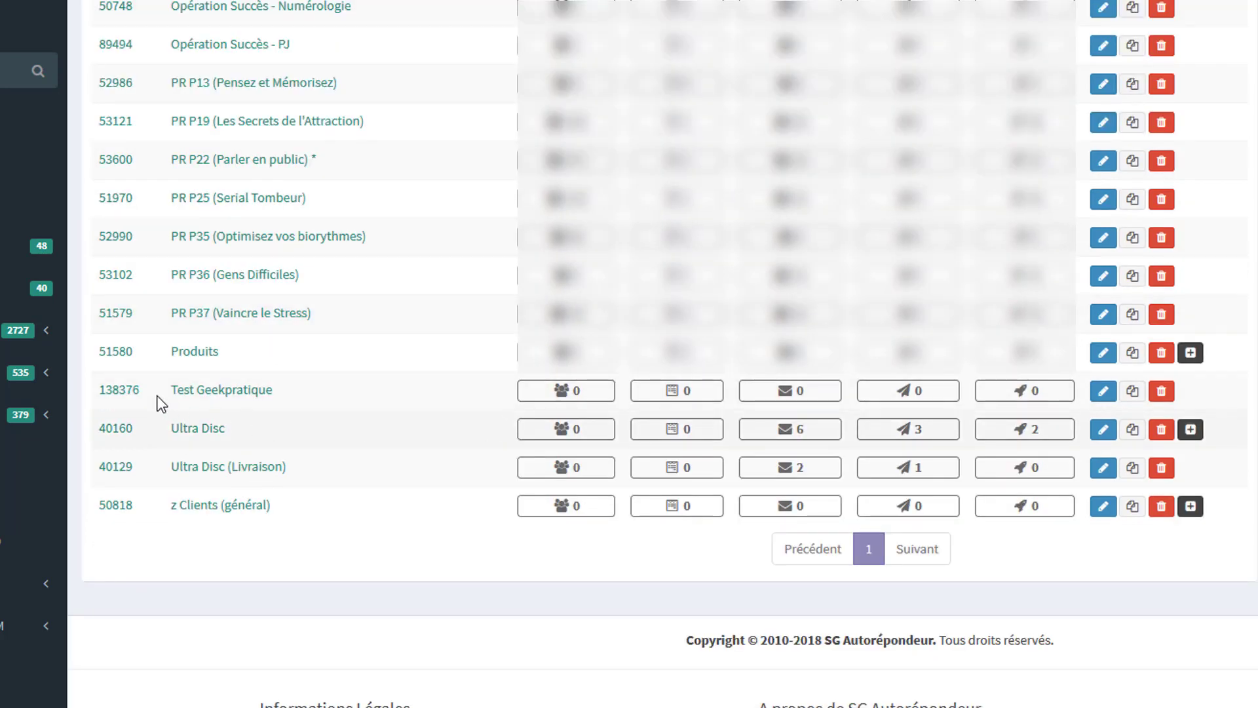